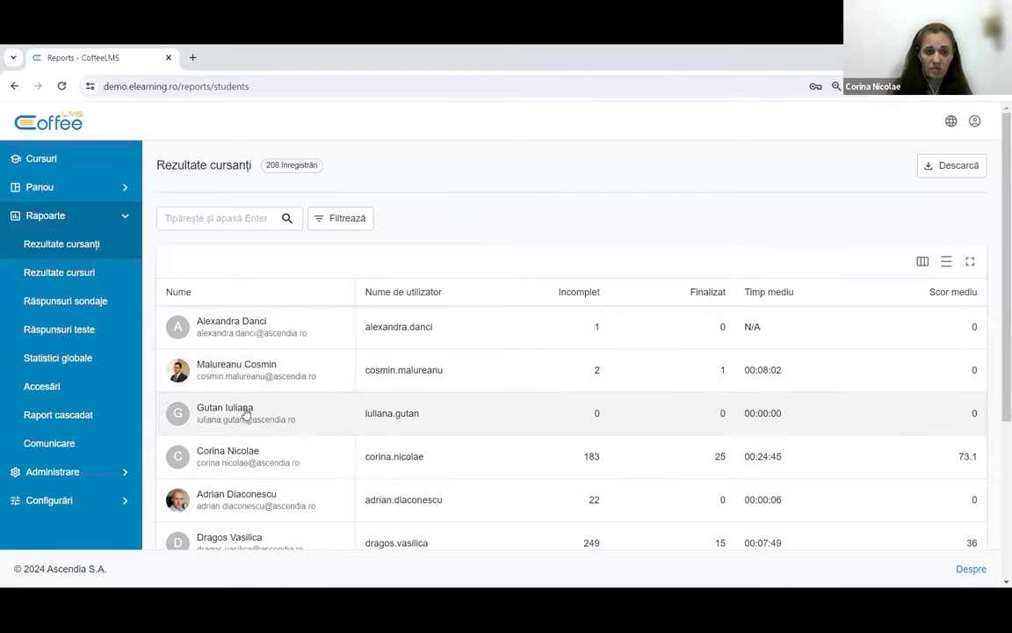
# Look through the learner results list and check which filters are available for narrowing it
pyautogui.scroll(-1, 320, 303)
pyautogui.scroll(-2, 290, 281)
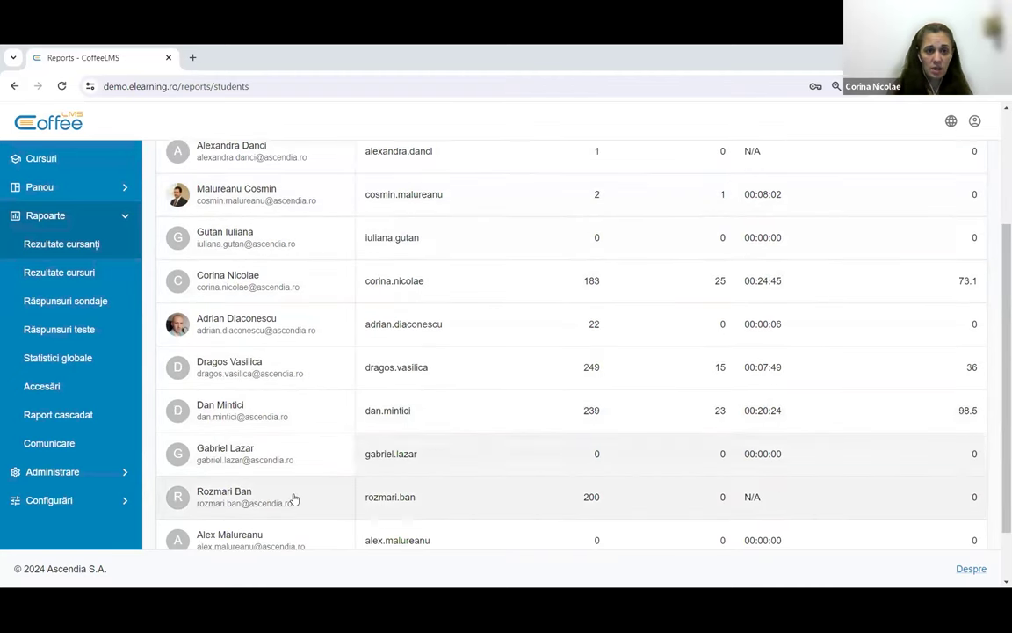
pyautogui.scroll(1, 309, 352)
pyautogui.scroll(1, 309, 371)
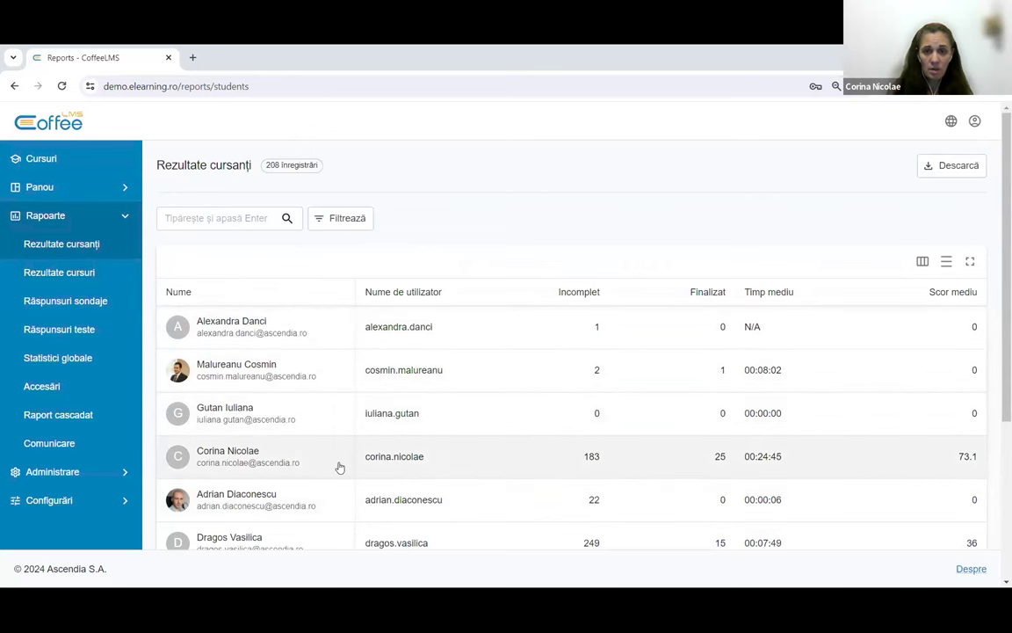
pyautogui.click(211, 220)
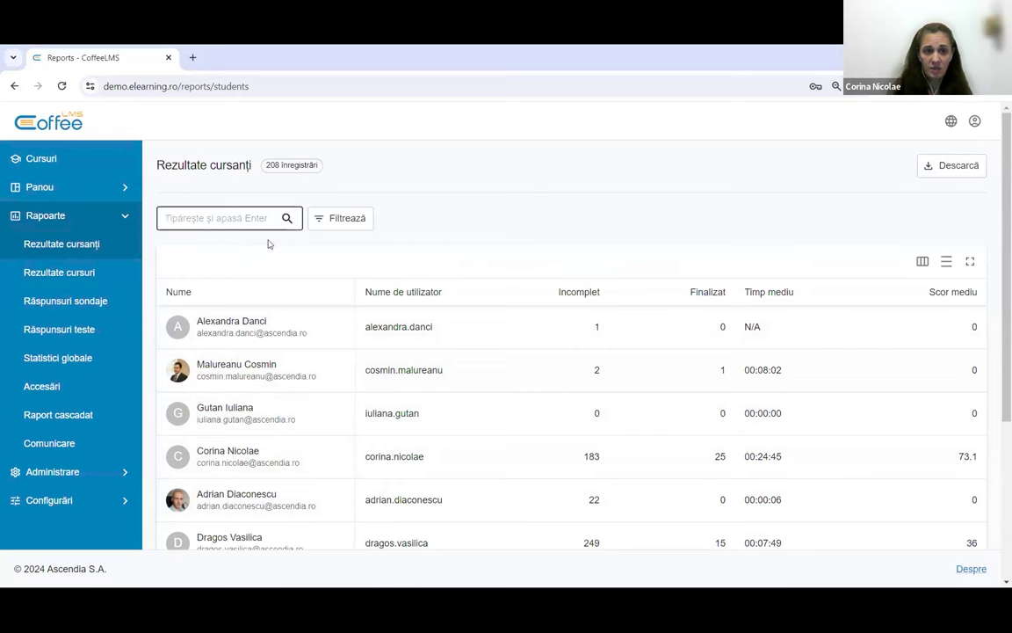
pyautogui.click(340, 217)
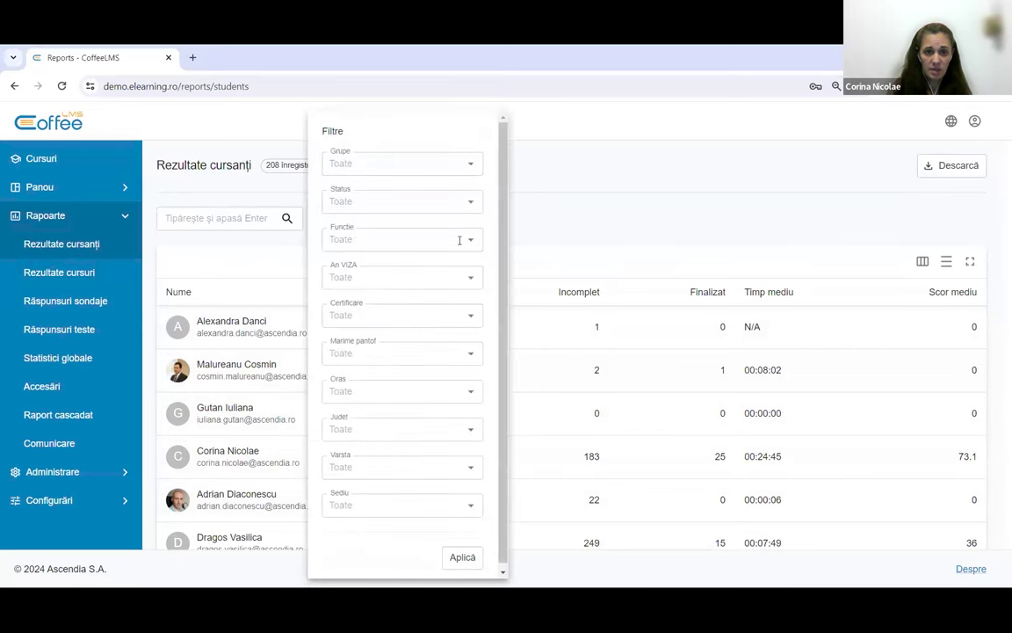
pyautogui.click(614, 224)
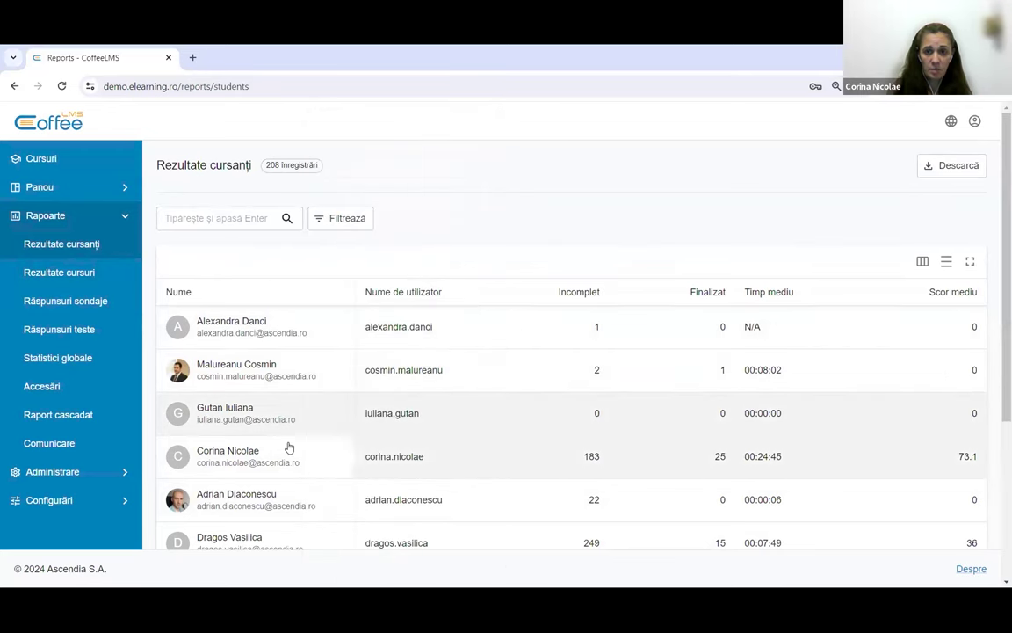
# Open the fourth listed learner's detailed report and review the average time, average score, incomplete and completed course figures
pyautogui.click(247, 461)
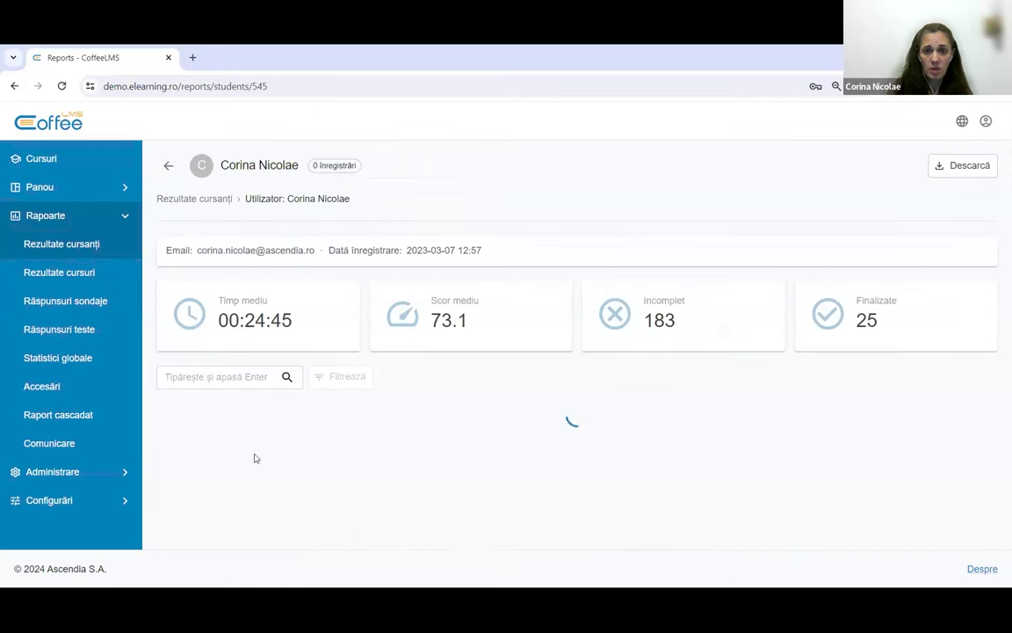
pyautogui.moveTo(228, 299); pyautogui.dragTo(657, 373)
pyautogui.click(393, 350)
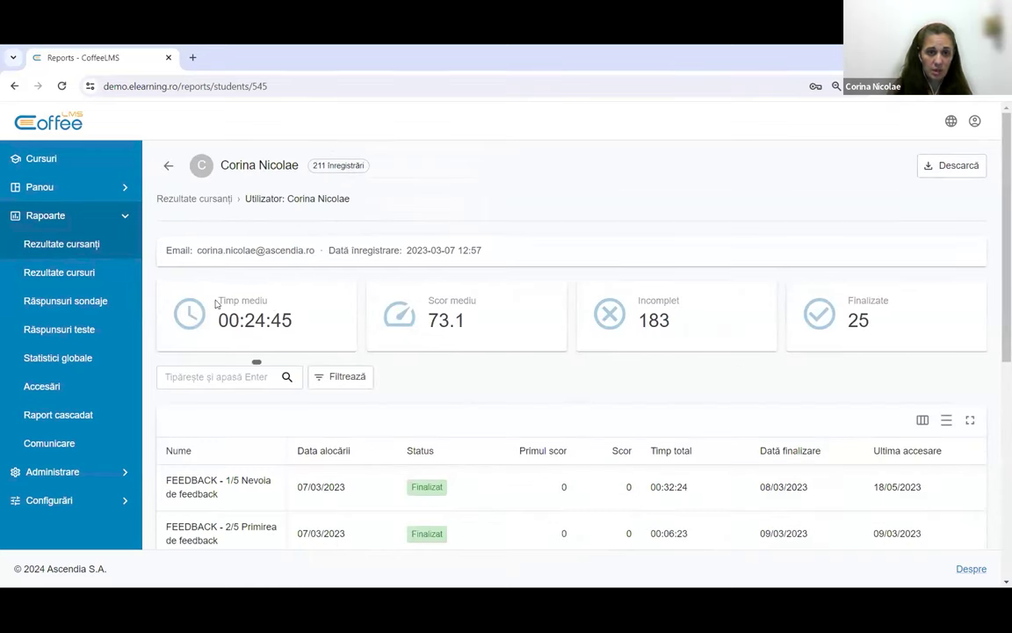
pyautogui.moveTo(193, 270); pyautogui.dragTo(910, 323)
pyautogui.click(578, 367)
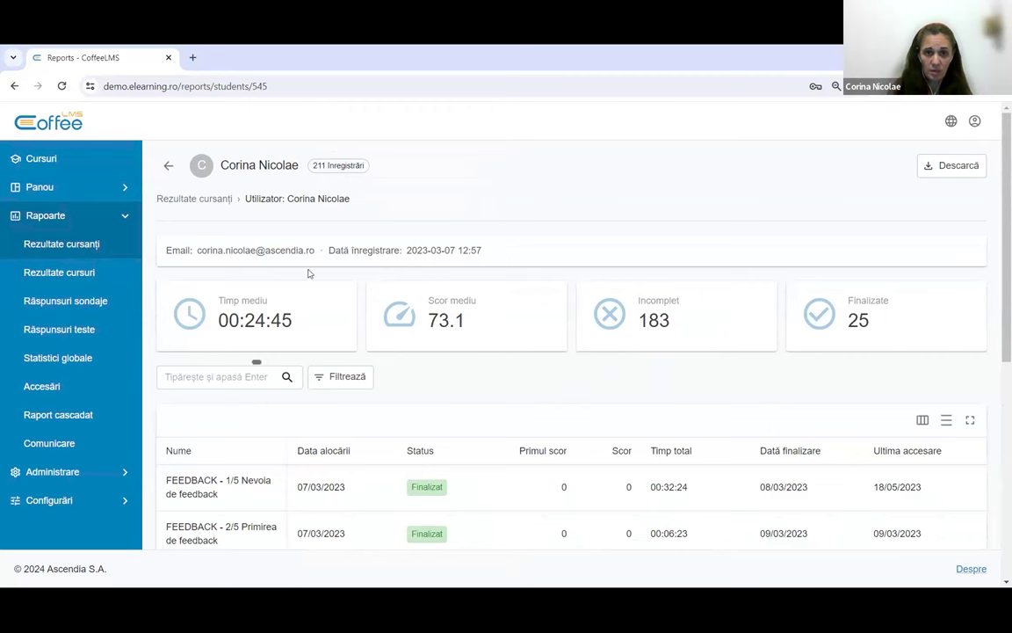
pyautogui.moveTo(214, 322); pyautogui.dragTo(313, 329)
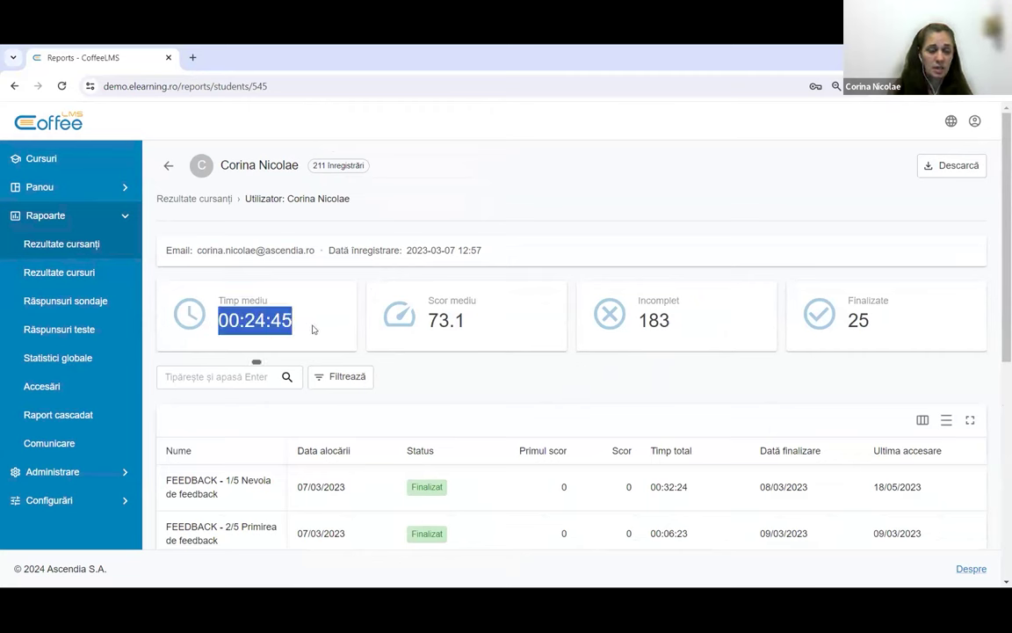
pyautogui.moveTo(424, 323); pyautogui.dragTo(509, 324)
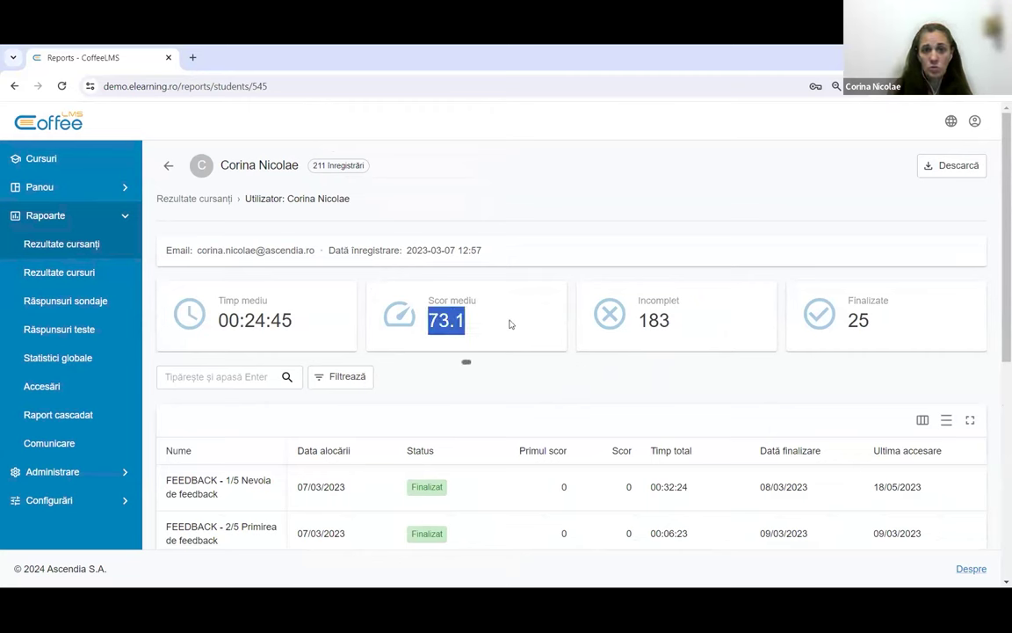
pyautogui.moveTo(577, 285); pyautogui.dragTo(687, 322)
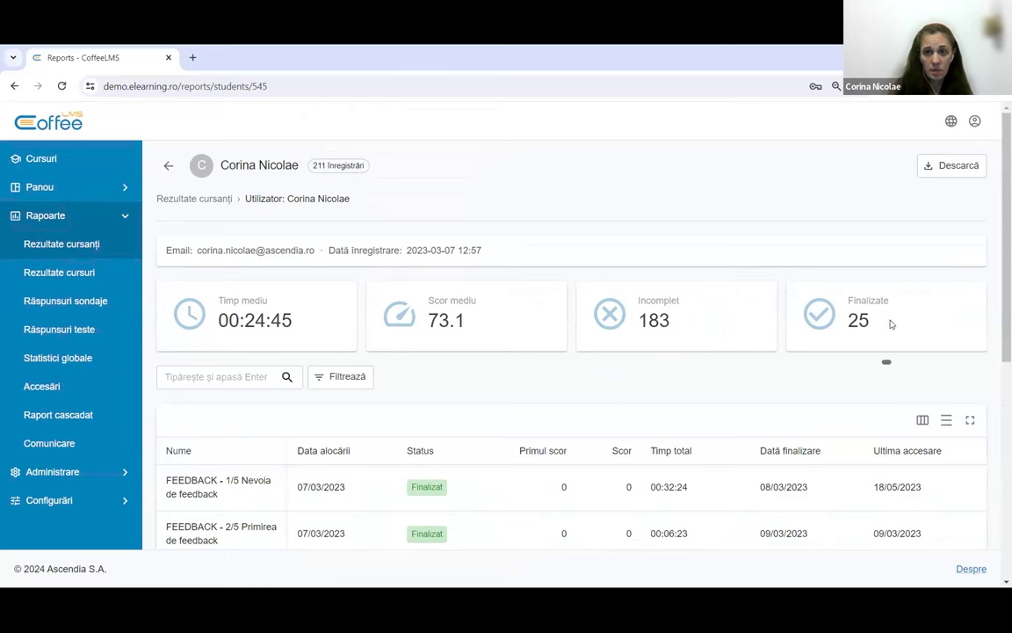
pyautogui.moveTo(858, 322); pyautogui.dragTo(873, 322)
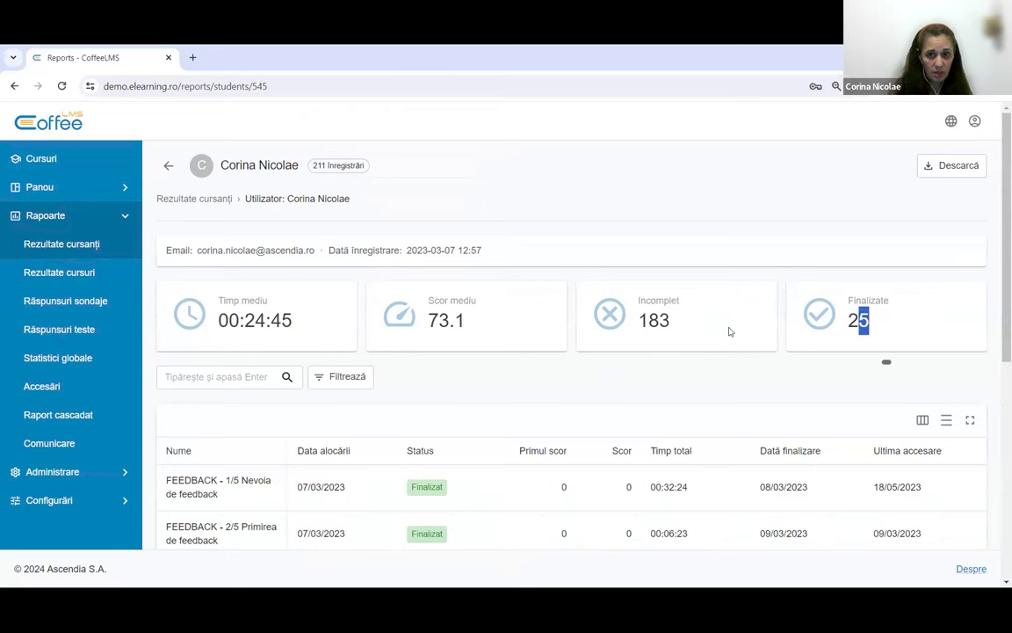
# Examine the learner's course table for statuses, first and latest scores, total time, completion dates and last access
pyautogui.scroll(-2, 554, 316)
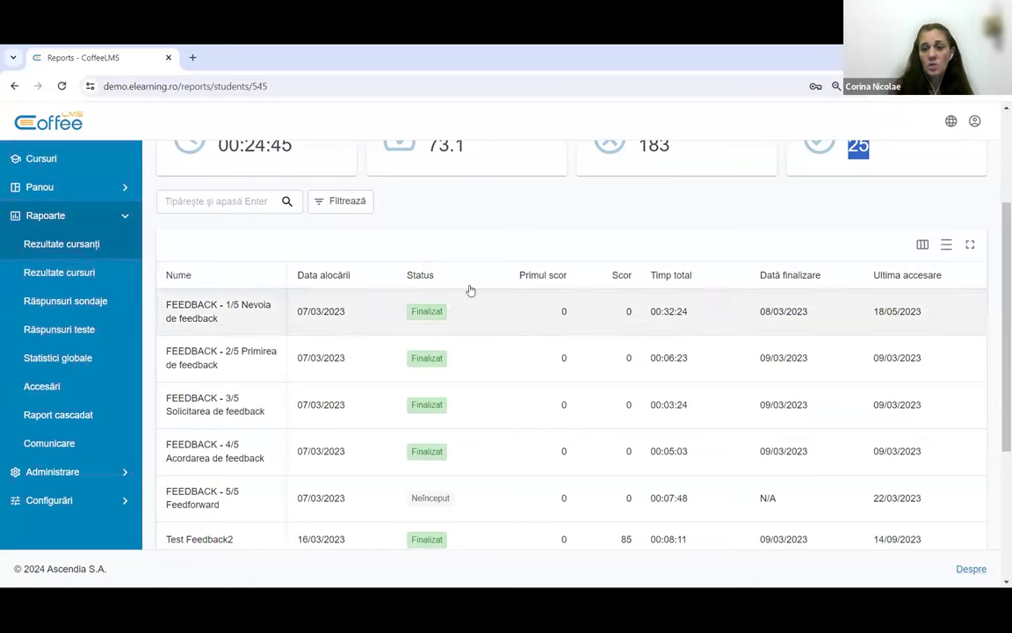
pyautogui.scroll(-2, 470, 290)
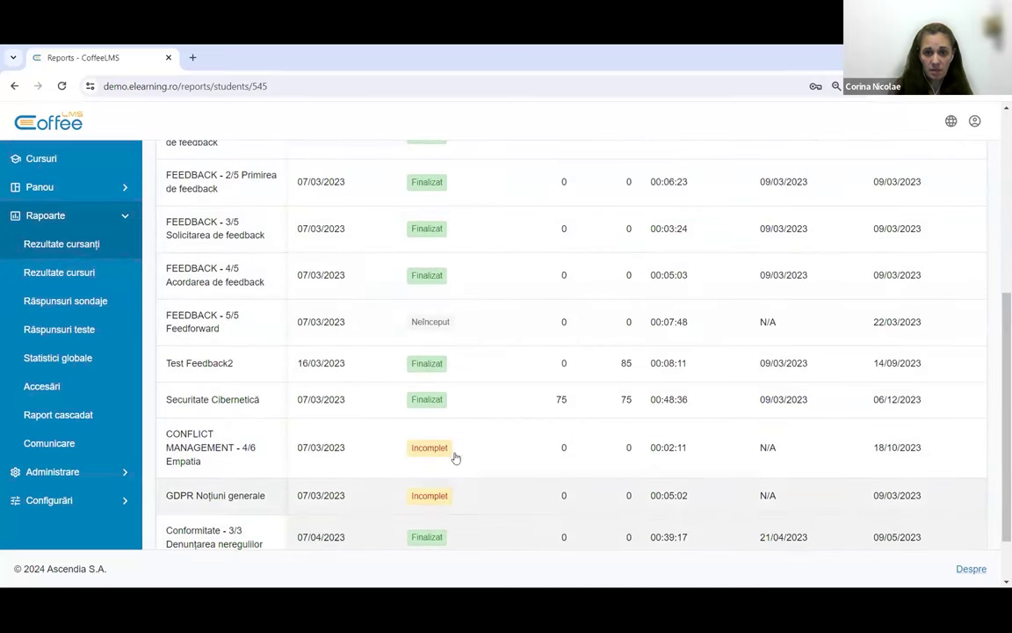
pyautogui.scroll(2, 457, 279)
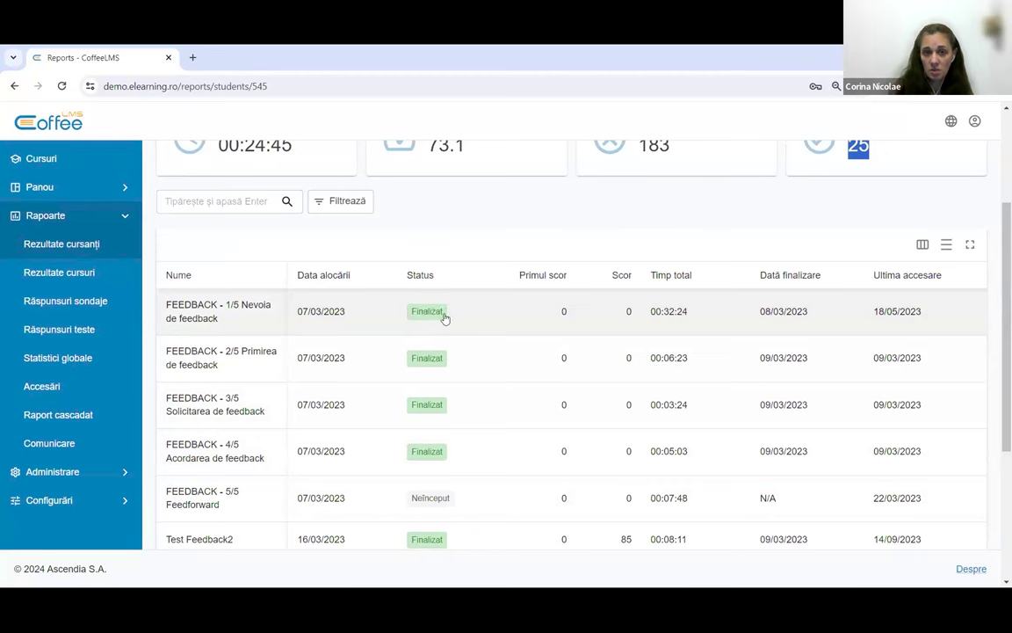
pyautogui.scroll(-2, 461, 325)
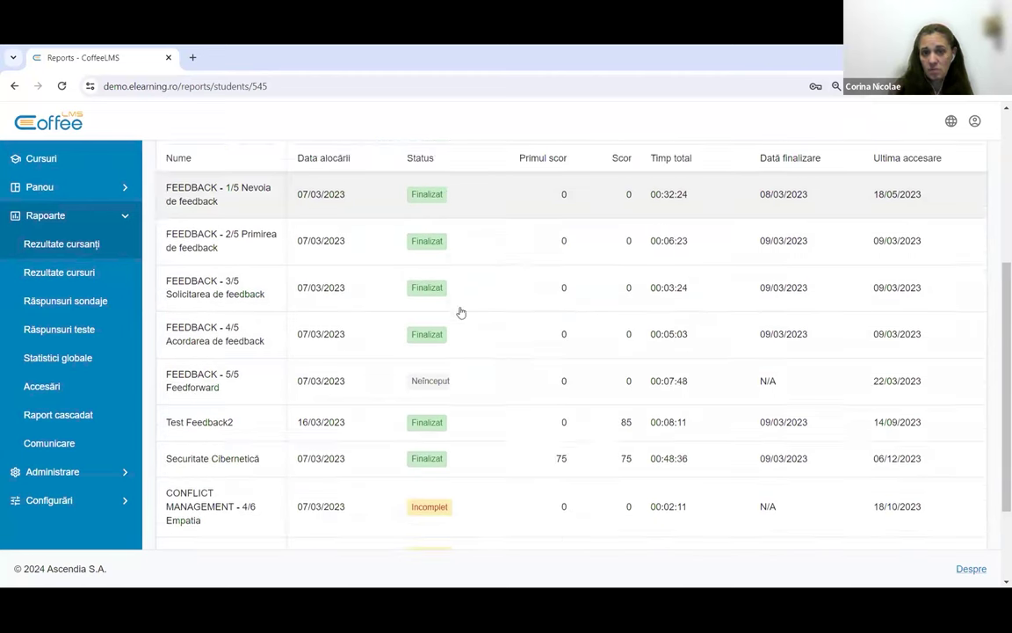
pyautogui.scroll(-1, 460, 312)
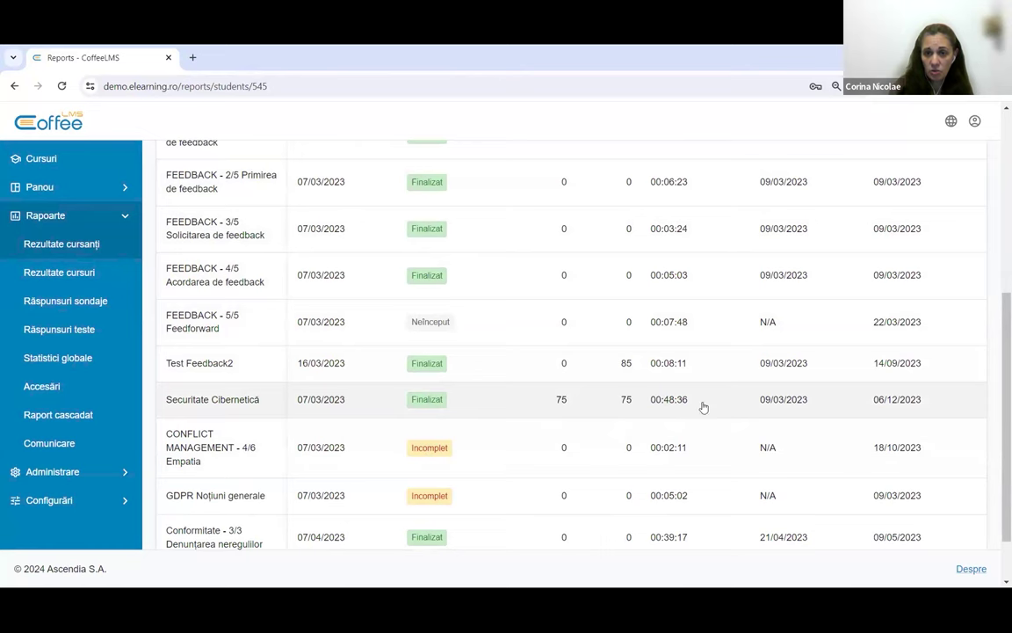
pyautogui.scroll(2, 703, 407)
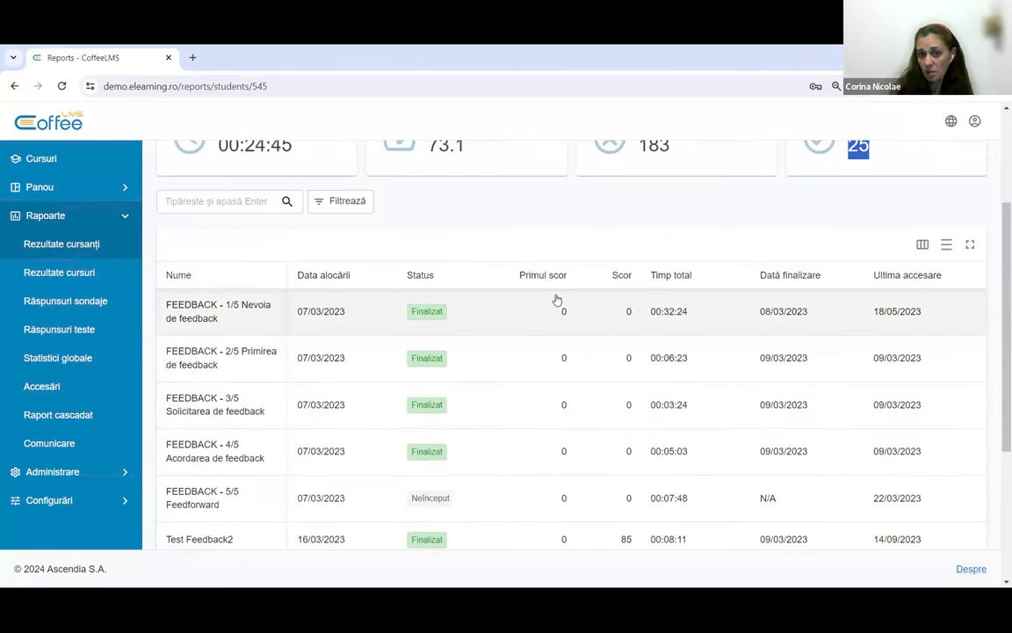
pyautogui.scroll(-2, 562, 307)
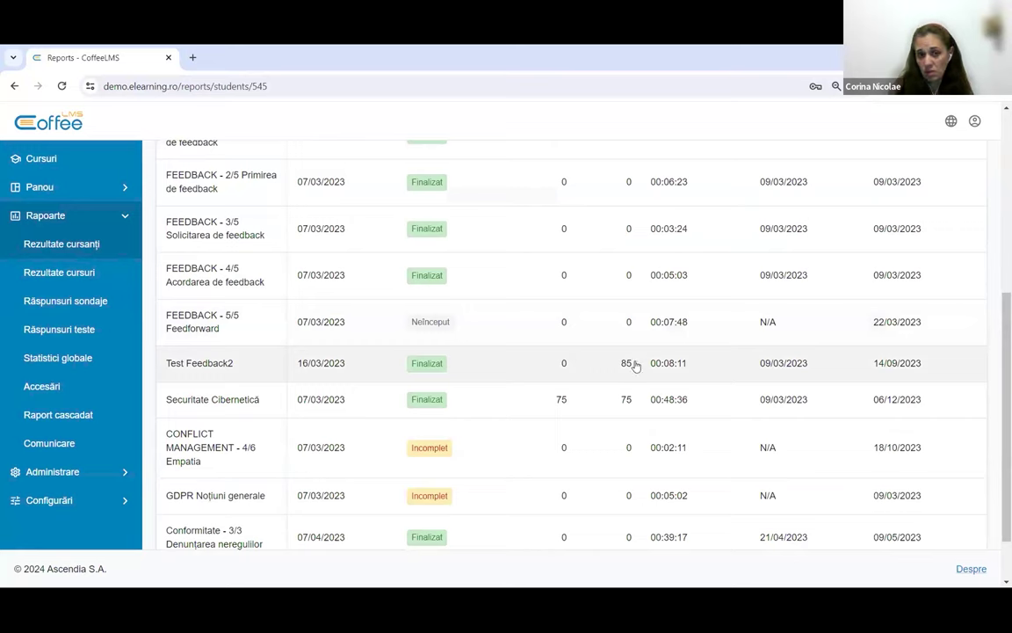
pyautogui.scroll(2, 632, 364)
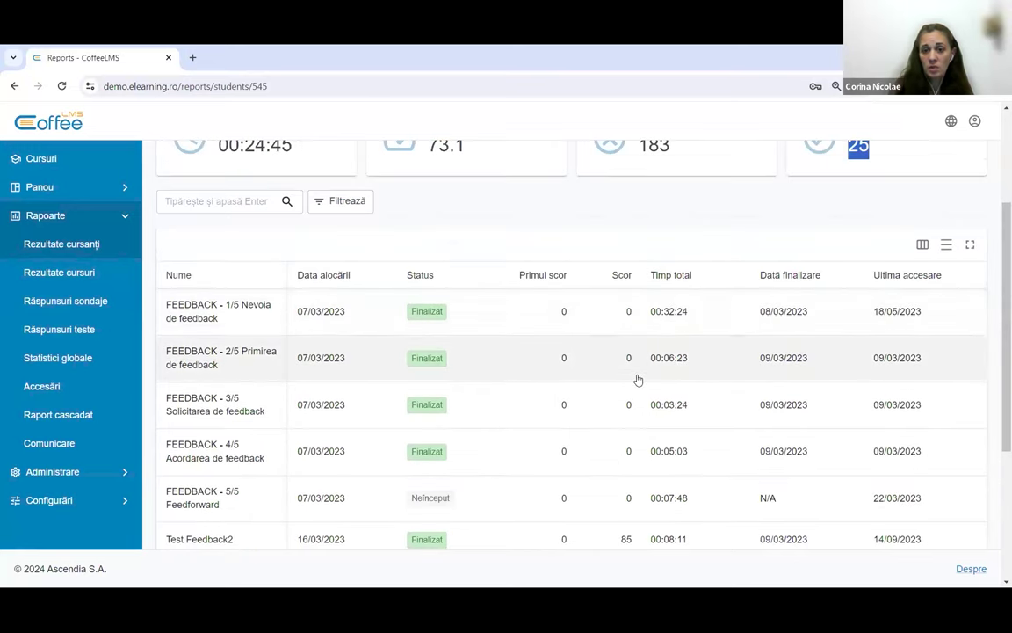
pyautogui.scroll(-2, 637, 378)
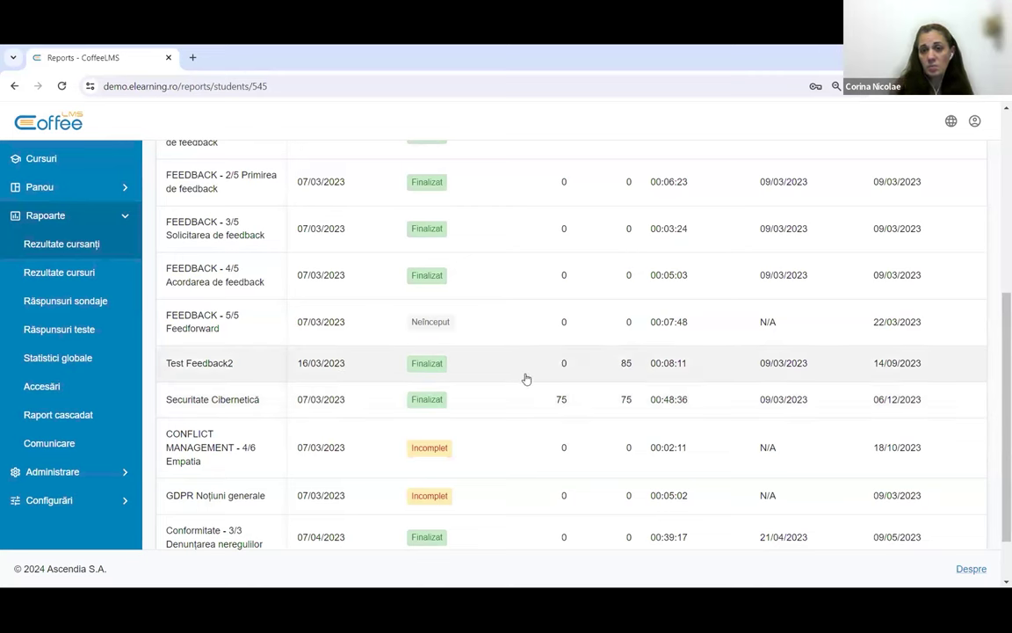
pyautogui.scroll(-1, 598, 391)
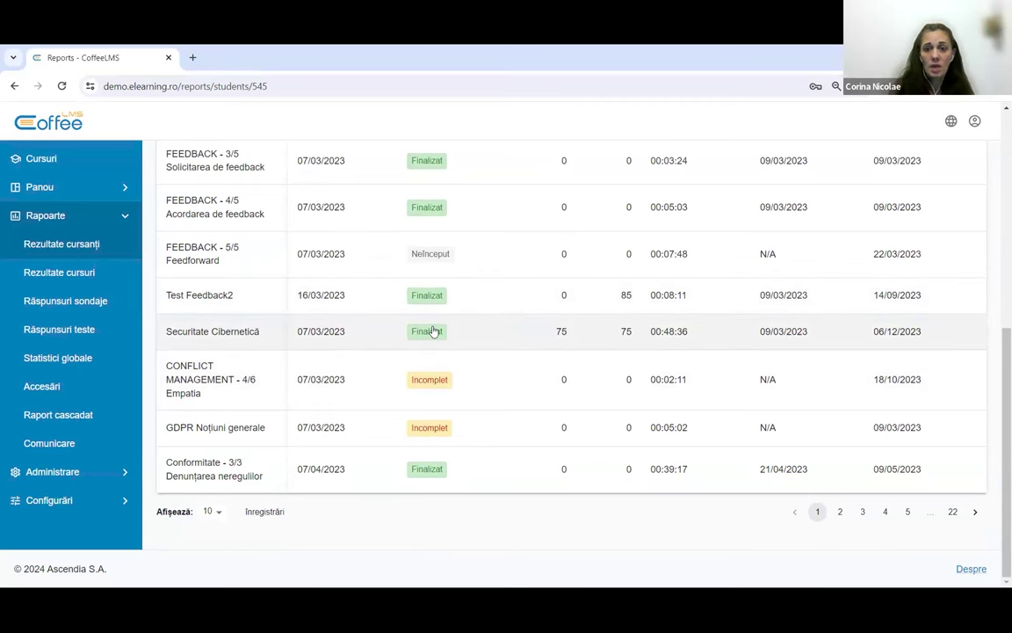
# Open the learner's Securitate Cibernetică results and check the attempt's summary, leaving its answer details expanded
pyautogui.click(428, 328)
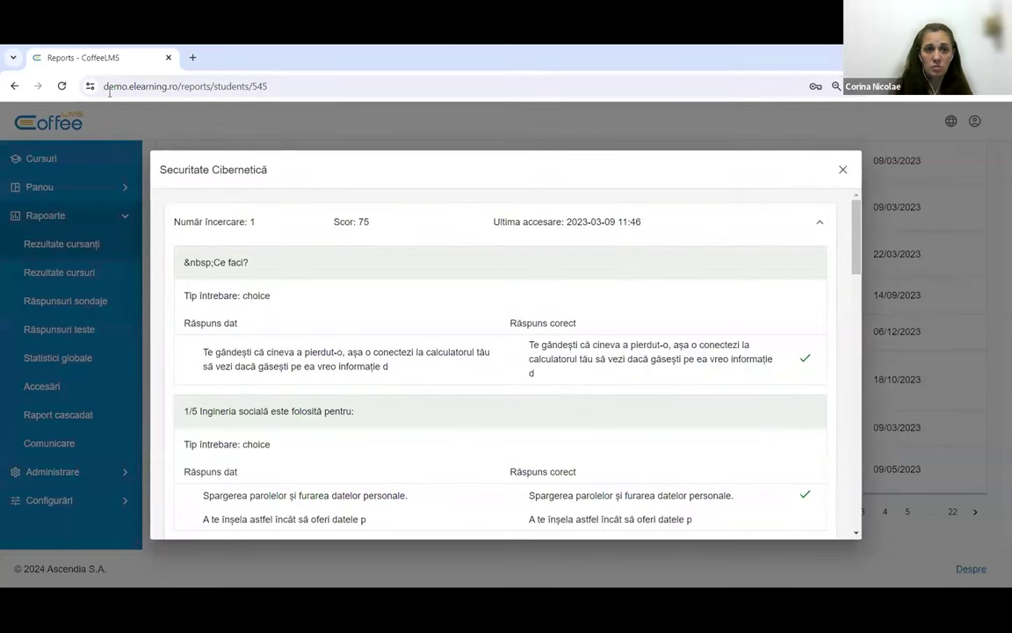
pyautogui.click(279, 220)
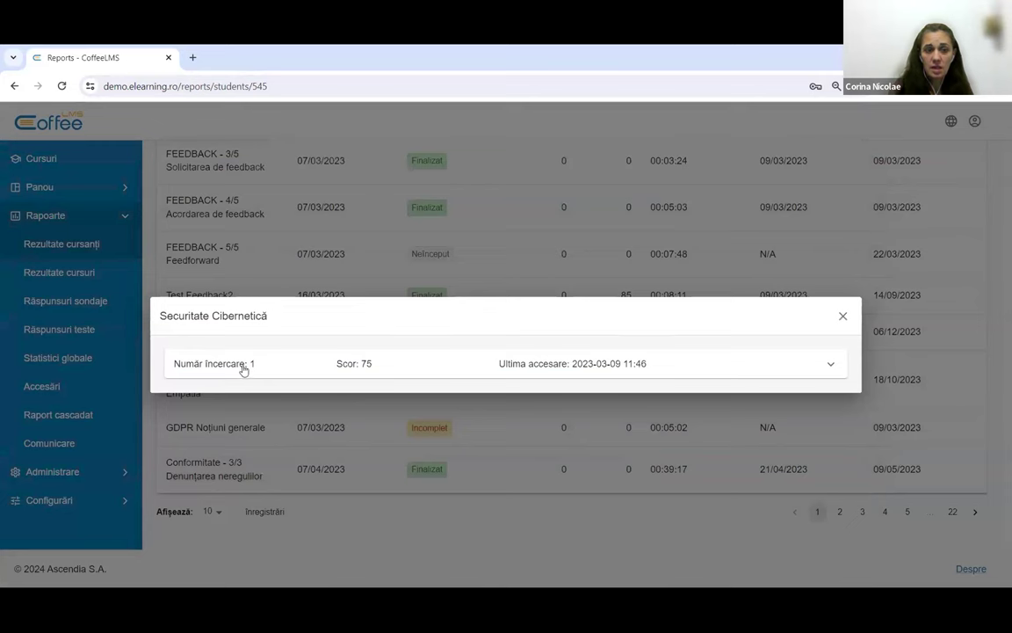
pyautogui.click(330, 364)
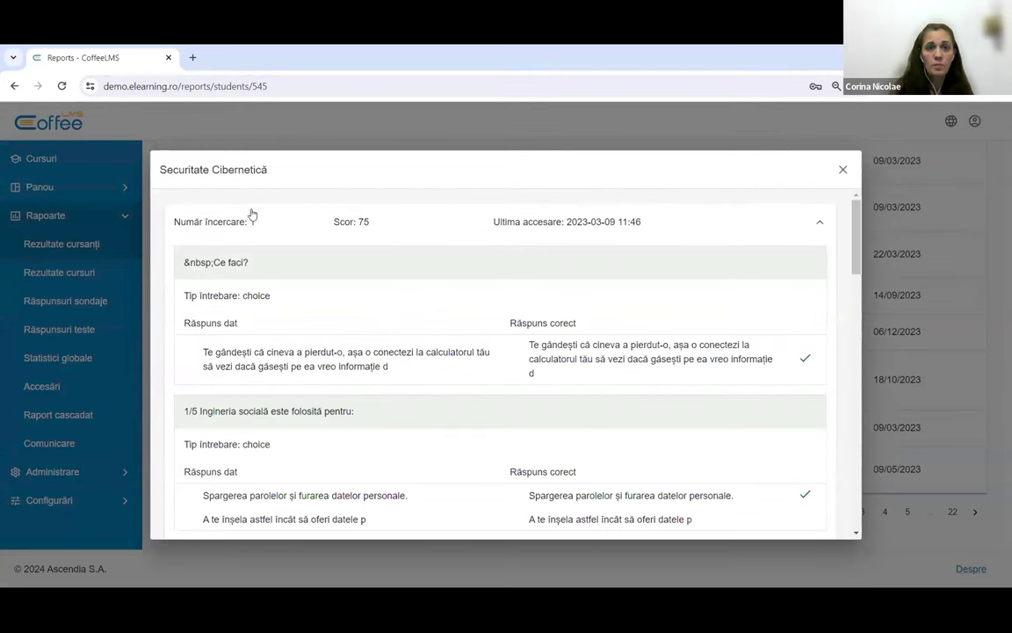
pyautogui.click(419, 225)
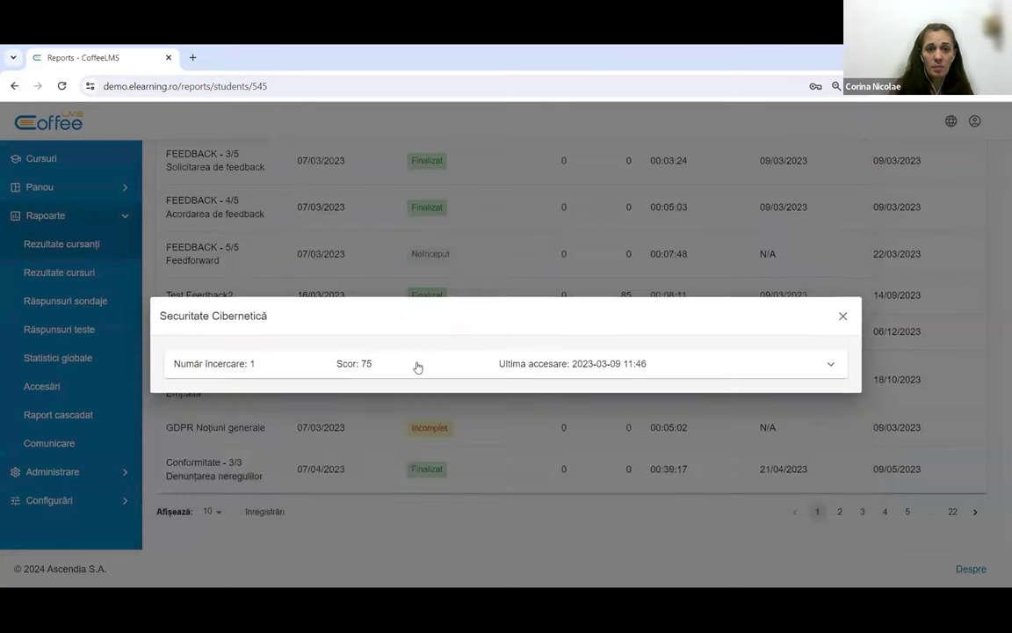
pyautogui.click(416, 364)
# Compare the given answers with the correct ones through the last Securitate Cibernetică question, and close the attempt details
pyautogui.moveTo(189, 282); pyautogui.dragTo(407, 348)
pyautogui.click(407, 348)
pyautogui.scroll(-2, 388, 314)
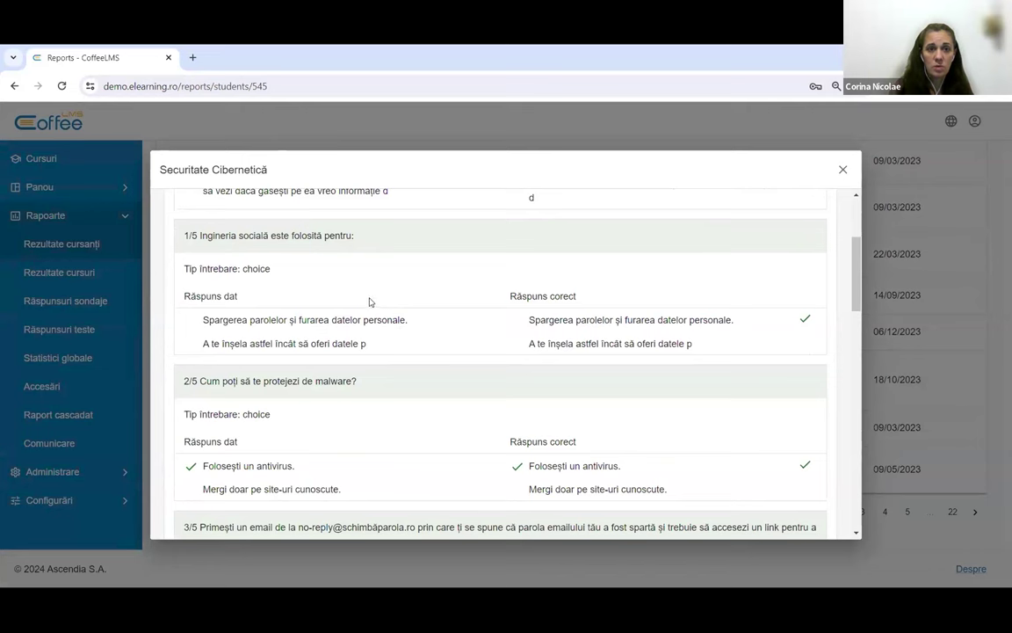
pyautogui.moveTo(184, 291); pyautogui.dragTo(424, 335)
pyautogui.click(406, 286)
pyautogui.moveTo(506, 296); pyautogui.dragTo(546, 300)
pyautogui.click(483, 351)
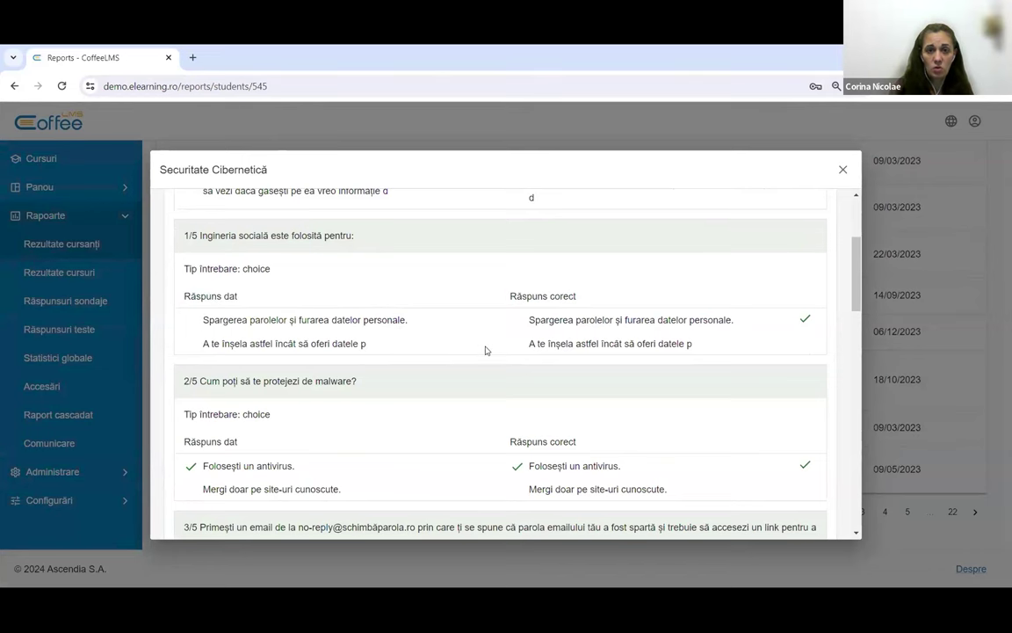
pyautogui.scroll(-4, 483, 350)
pyautogui.scroll(-10, 483, 351)
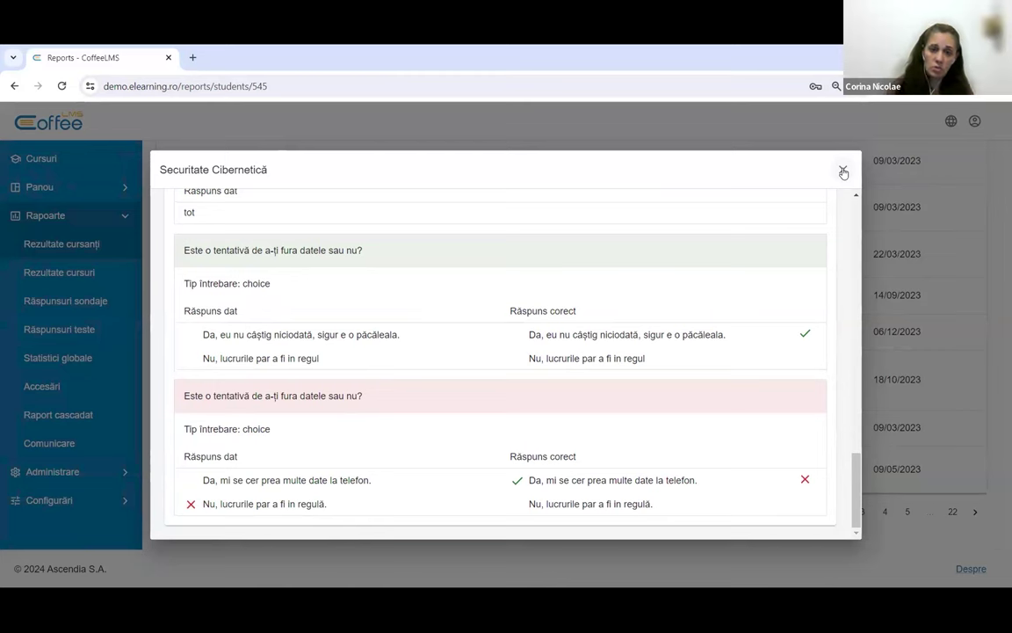
pyautogui.click(842, 170)
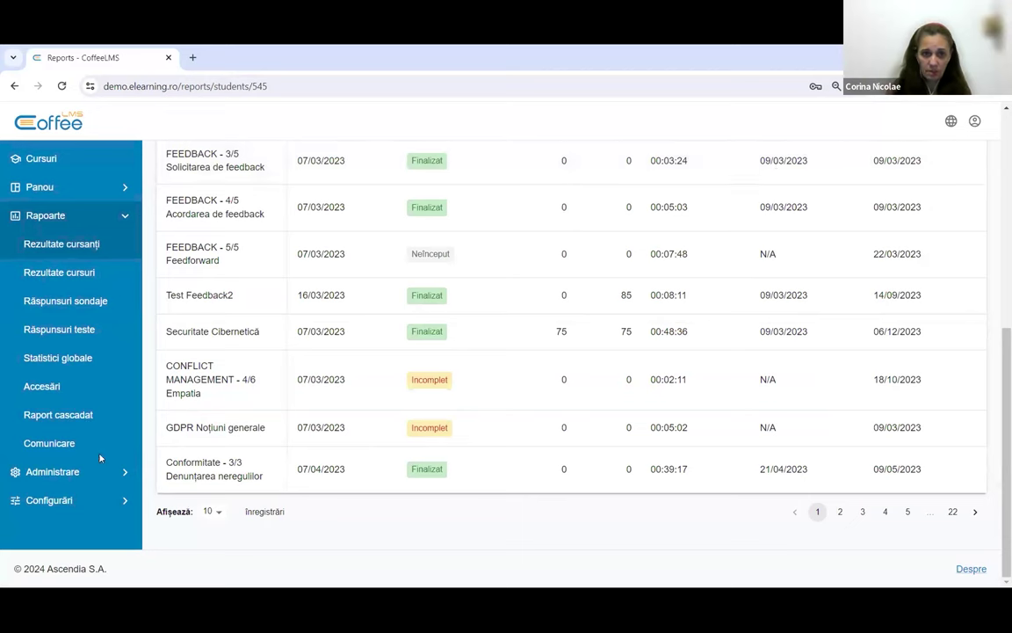
# Check which columns can be shown or hidden in the learner's course table, leaving the selection as it is
pyautogui.scroll(4, 704, 284)
pyautogui.scroll(2, 617, 320)
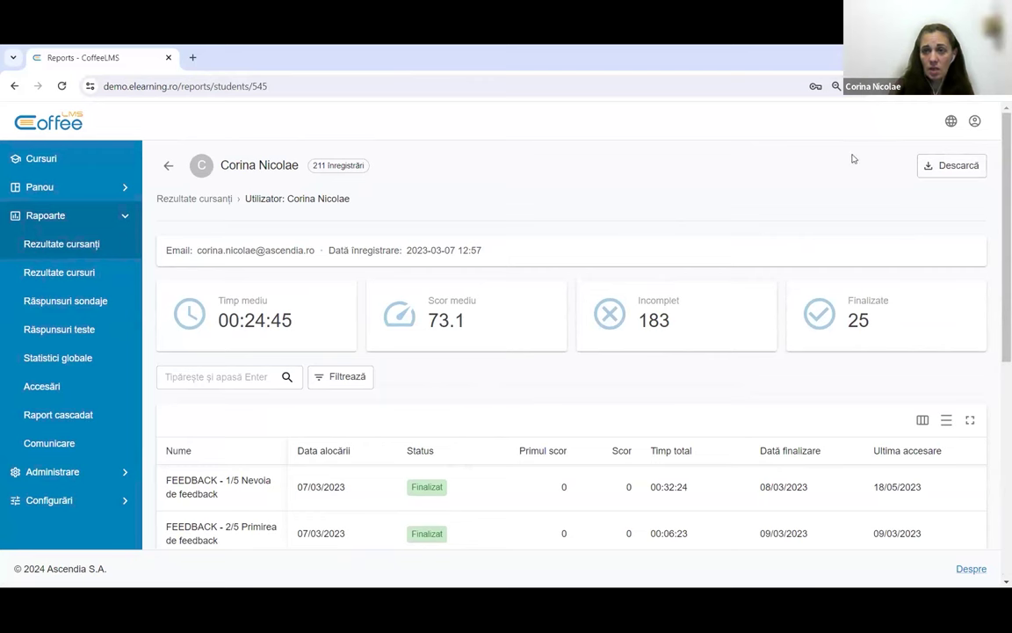
pyautogui.click(922, 420)
pyautogui.click(693, 321)
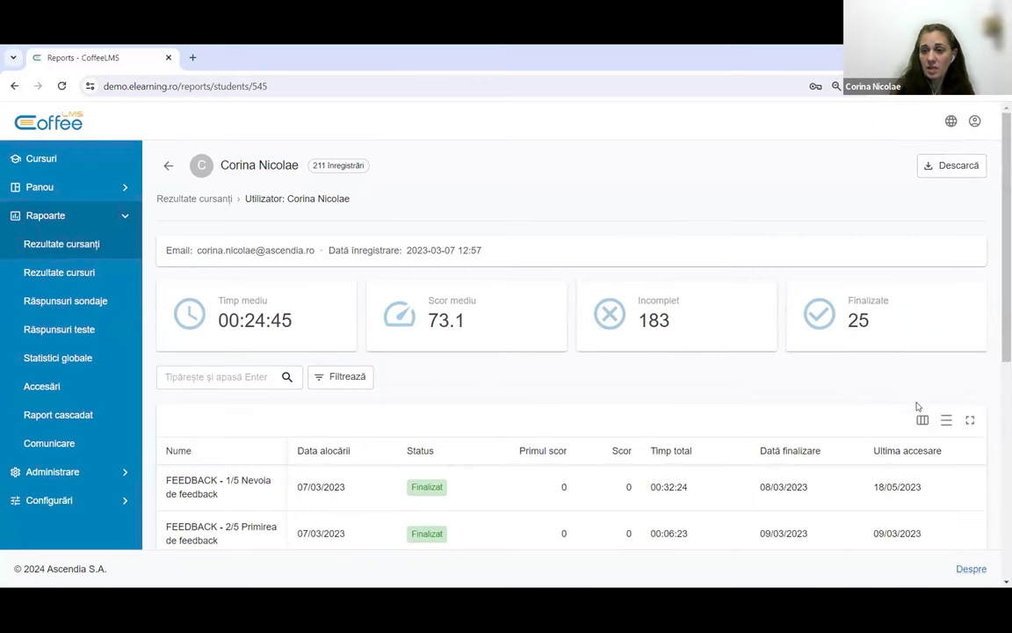
pyautogui.click(922, 420)
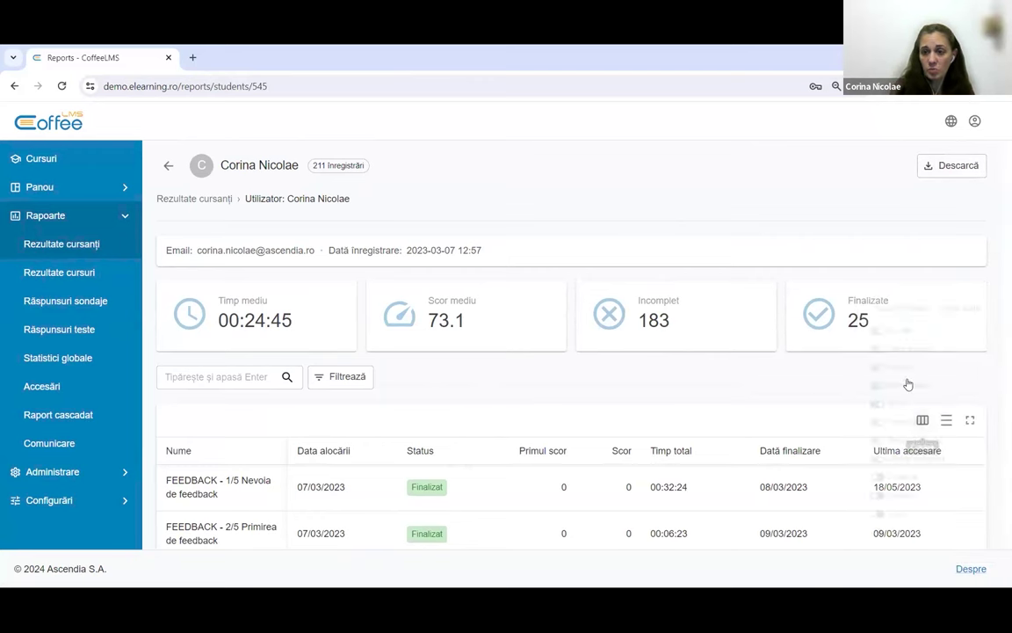
pyautogui.click(719, 388)
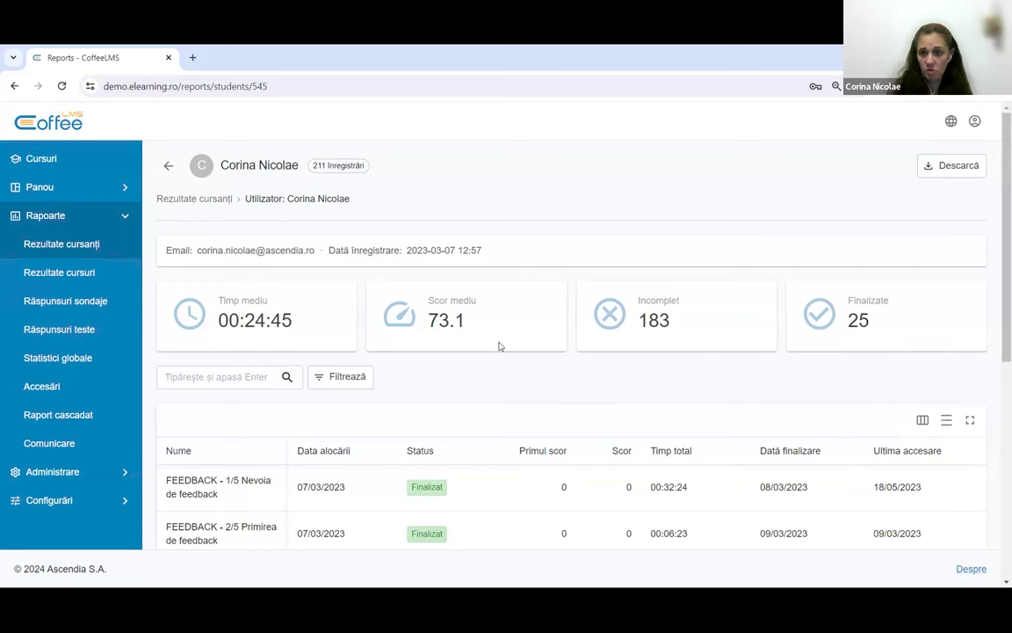
# Open the Rezultate cursuri report
pyautogui.click(75, 278)
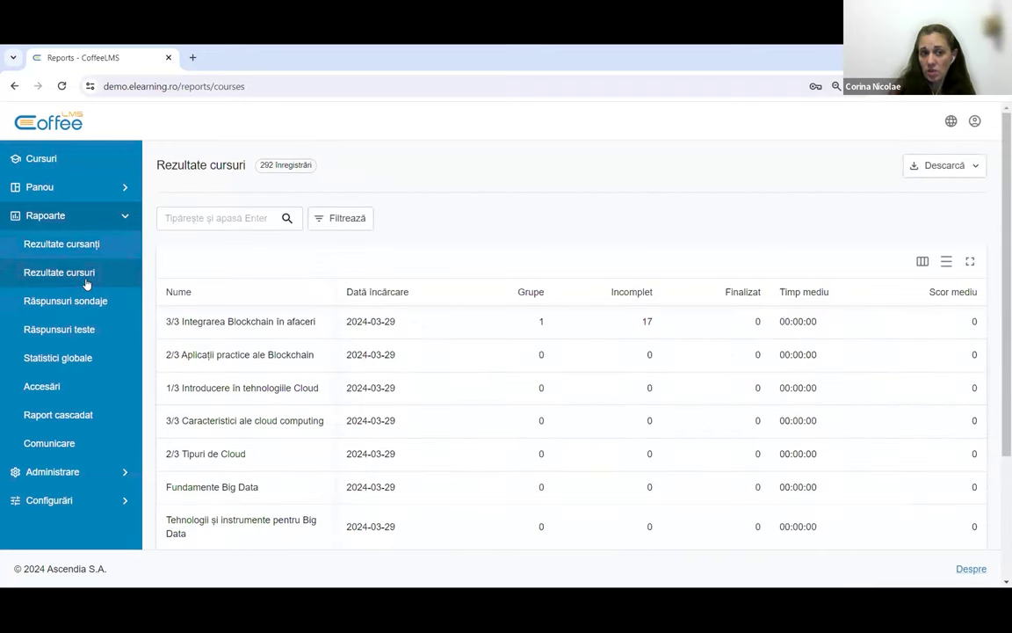
# Search the course results for "feedb" and open the results of the Test Feedback2 course
pyautogui.click(214, 221)
pyautogui.write('feedb')
pyautogui.press('Return')
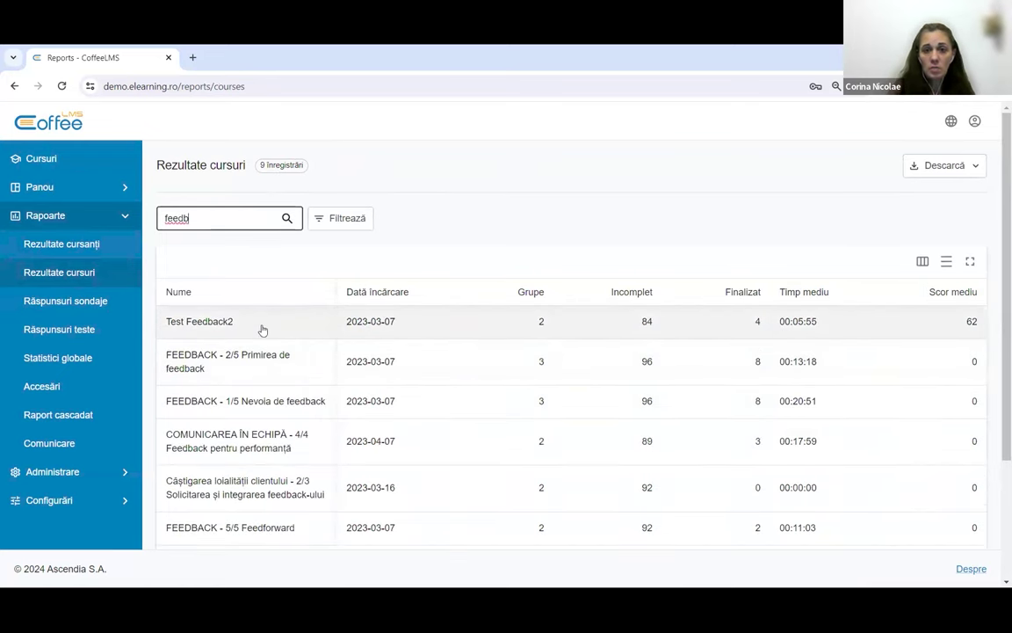
pyautogui.click(423, 326)
# Examine the course's average time, average score, incomplete and finished figures in the Test Feedback2 summary
pyautogui.moveTo(260, 296); pyautogui.dragTo(677, 357)
pyautogui.click(393, 309)
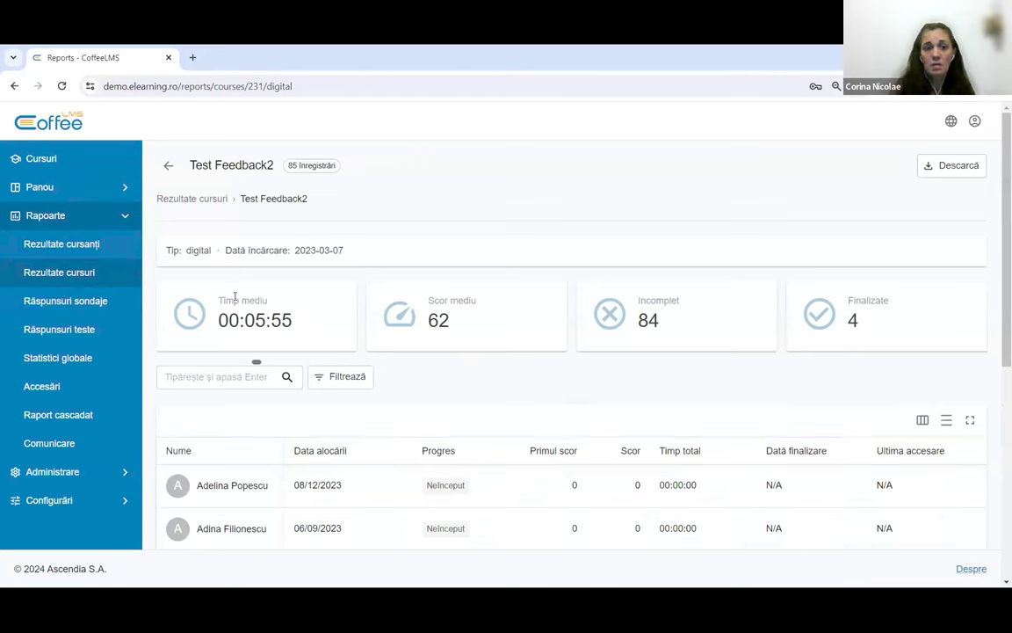
pyautogui.moveTo(228, 319); pyautogui.dragTo(333, 323)
pyautogui.moveTo(420, 325); pyautogui.dragTo(476, 290)
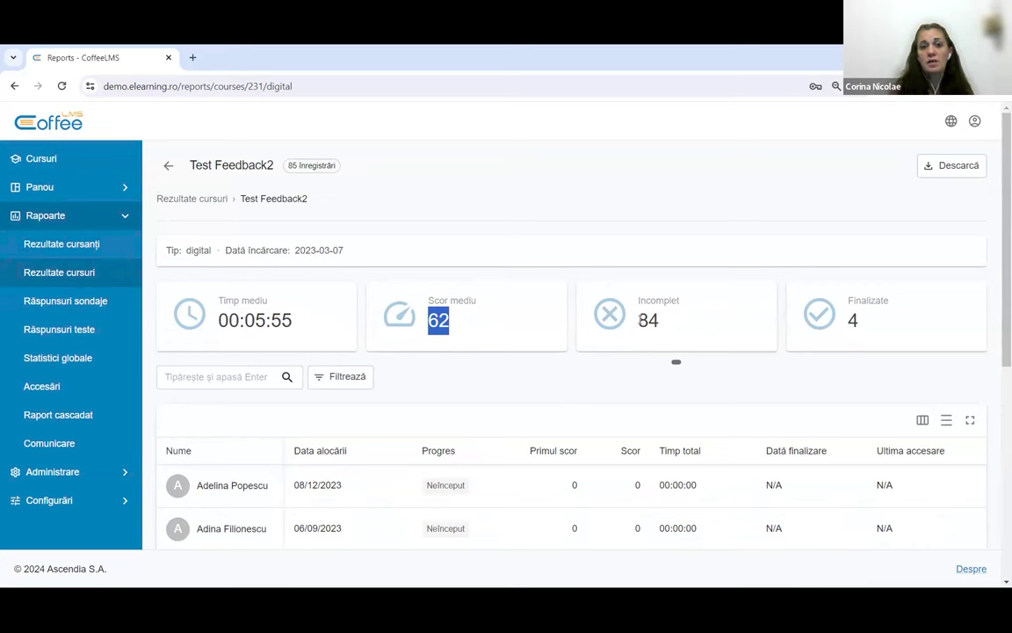
pyautogui.moveTo(636, 319); pyautogui.dragTo(702, 325)
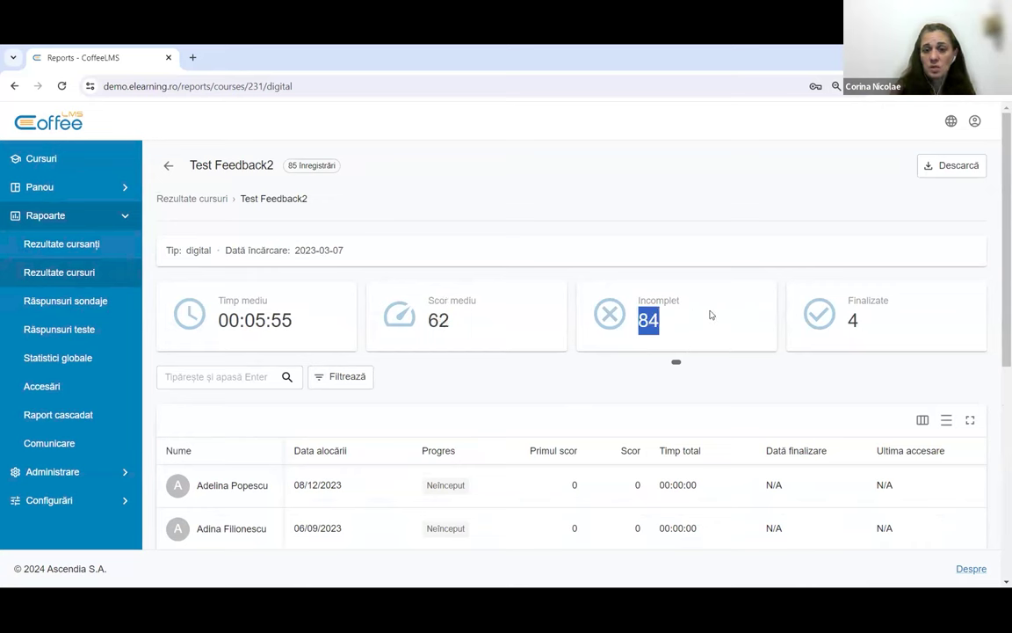
pyautogui.moveTo(857, 320); pyautogui.dragTo(778, 285)
pyautogui.click(570, 229)
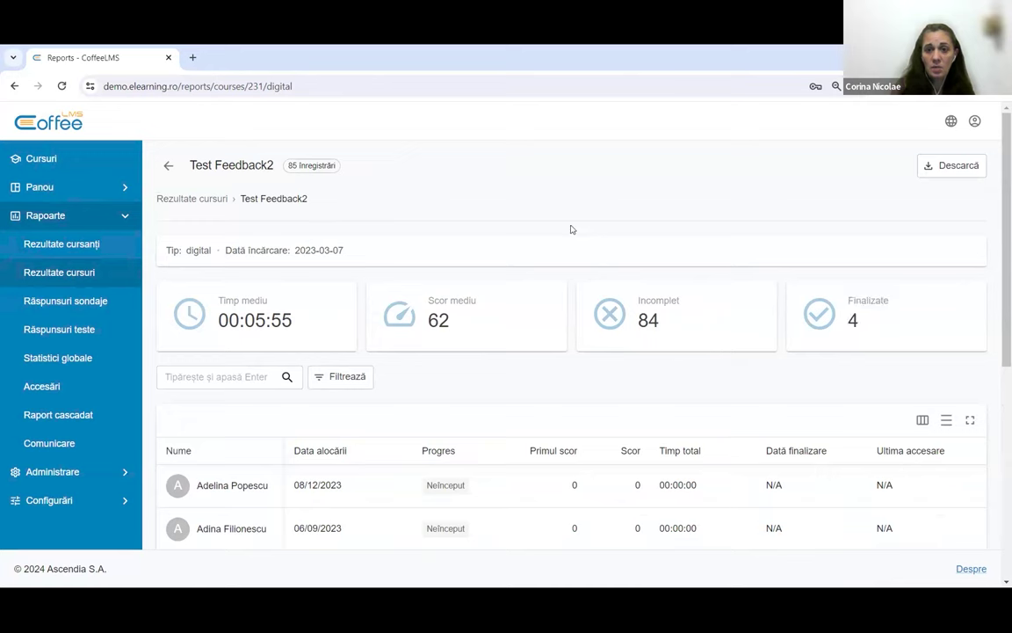
# Increase the number of learner records shown per page in the Test Feedback2 table
pyautogui.scroll(-2, 536, 288)
pyautogui.scroll(-2, 448, 344)
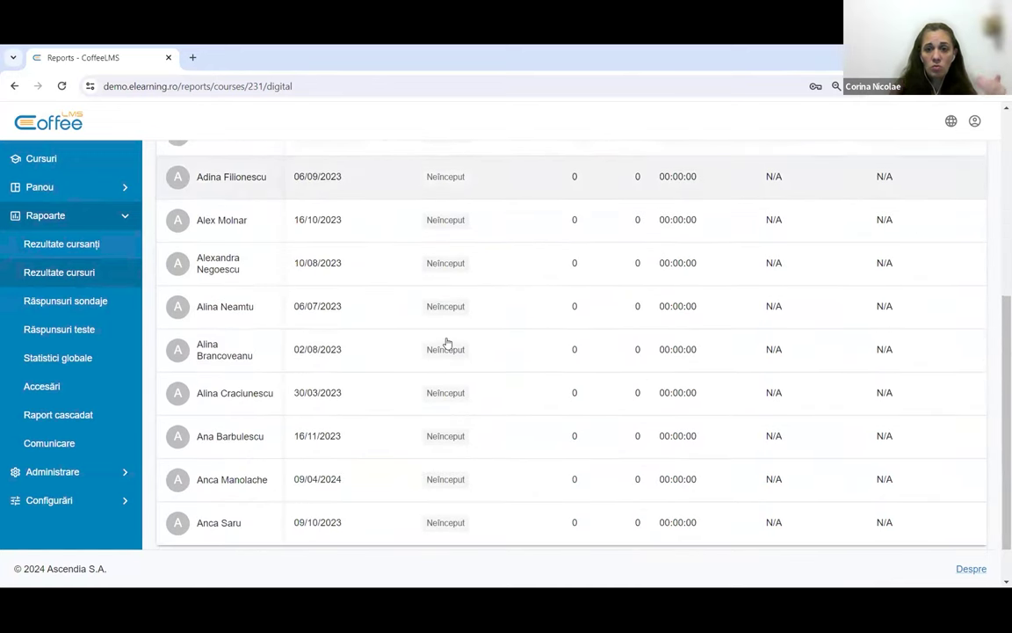
pyautogui.scroll(-1, 465, 434)
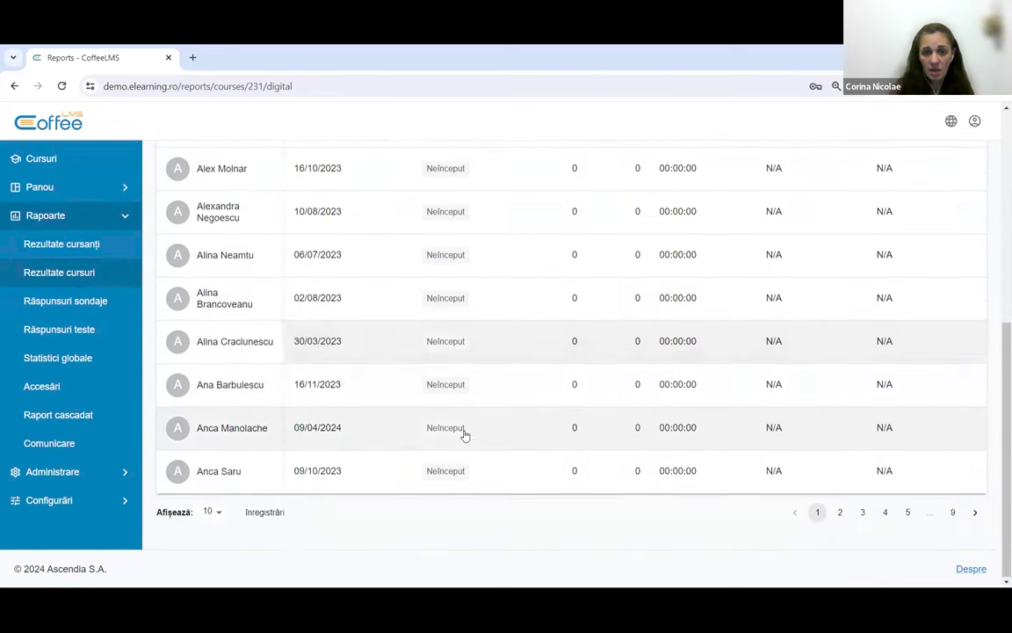
pyautogui.click(216, 514)
pyautogui.click(214, 562)
# Check the attempt details of the learner with Incomplet progress, and close them
pyautogui.scroll(-4, 488, 378)
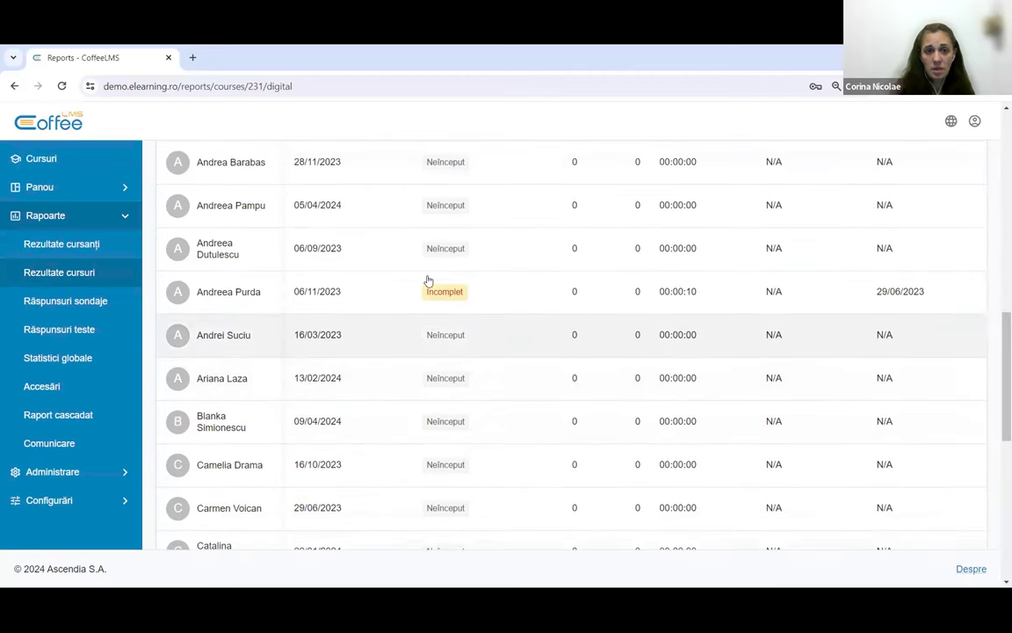
pyautogui.click(677, 299)
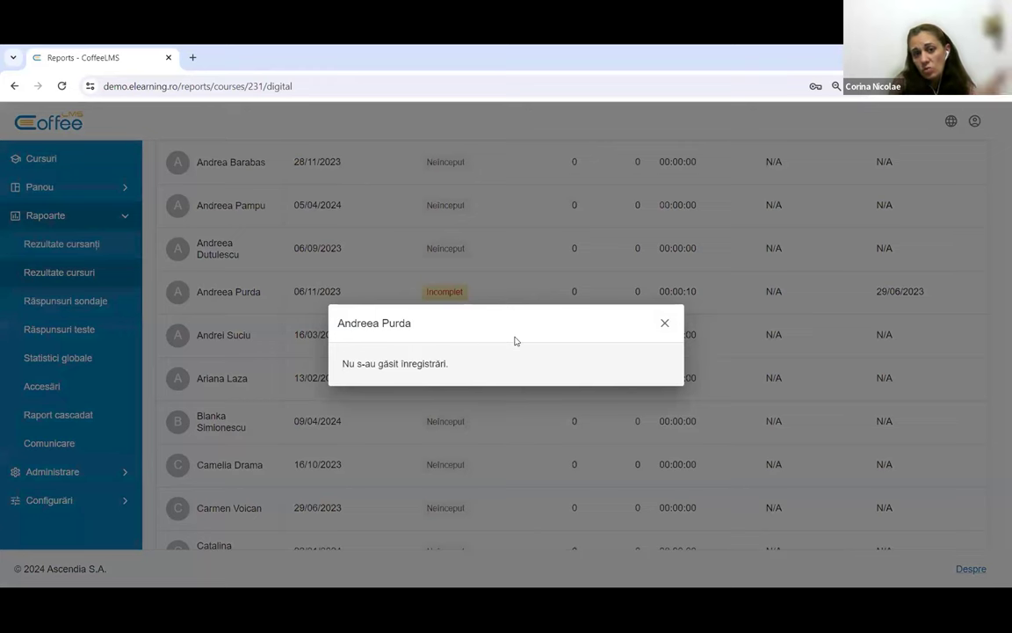
pyautogui.click(665, 324)
# Open the attempt details of the learner with Finalizat progress and score 85, and collapse the answers of attempt 4
pyautogui.scroll(-2, 562, 330)
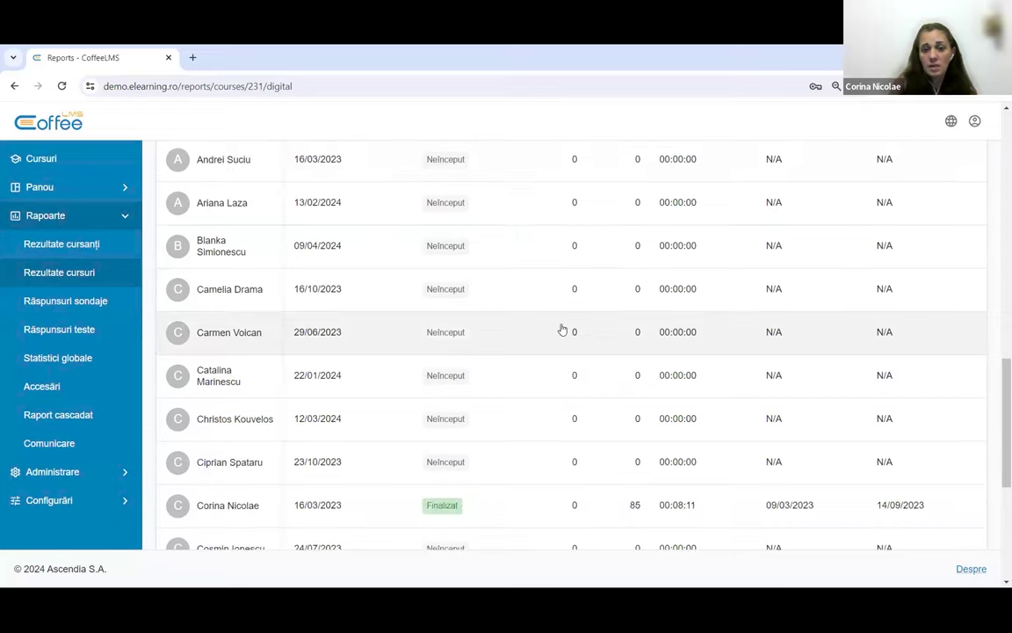
pyautogui.scroll(-2, 562, 330)
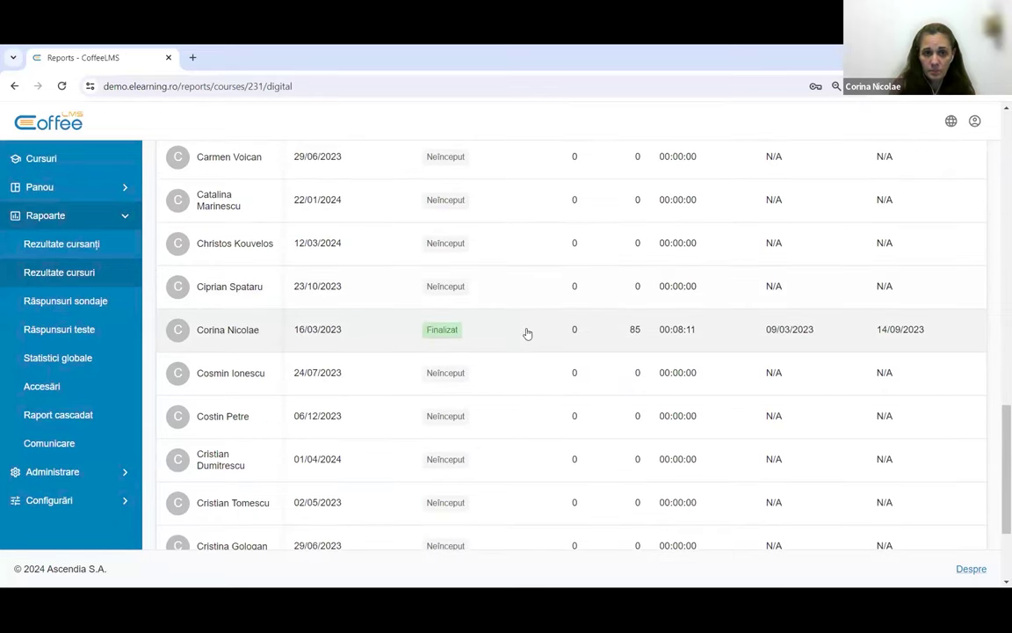
pyautogui.click(527, 332)
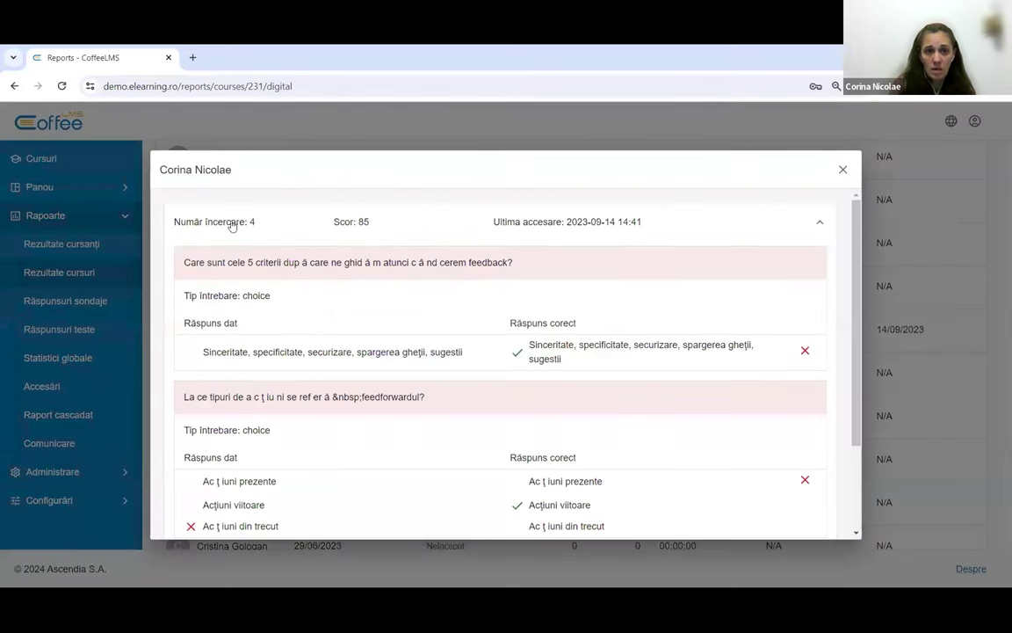
pyautogui.click(208, 223)
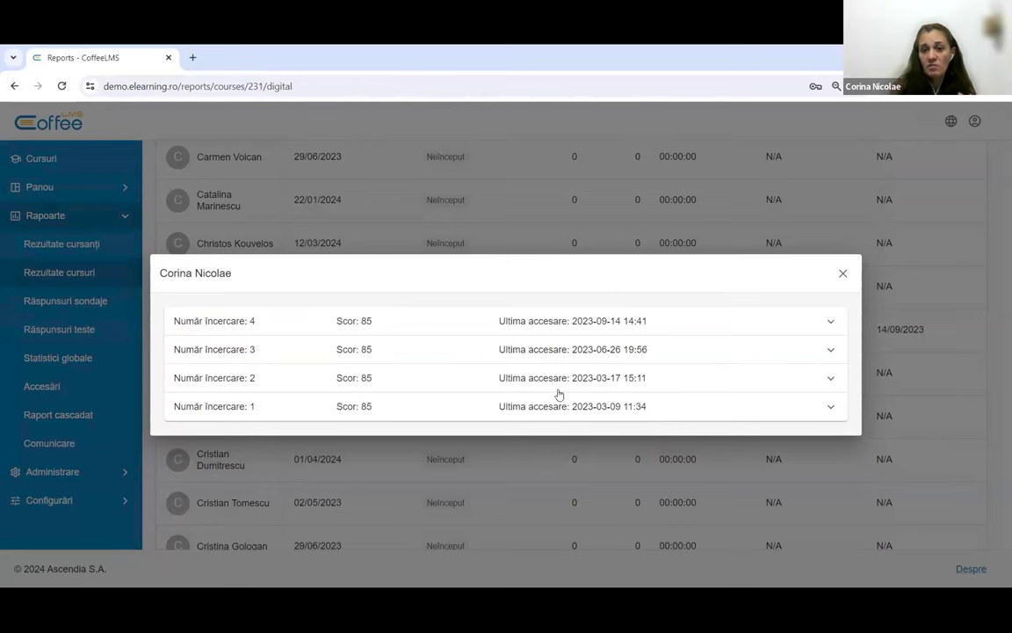
# Briefly expand the answers of attempts 4 and 2, close the attempt details, and return to the course summary
pyautogui.click(597, 321)
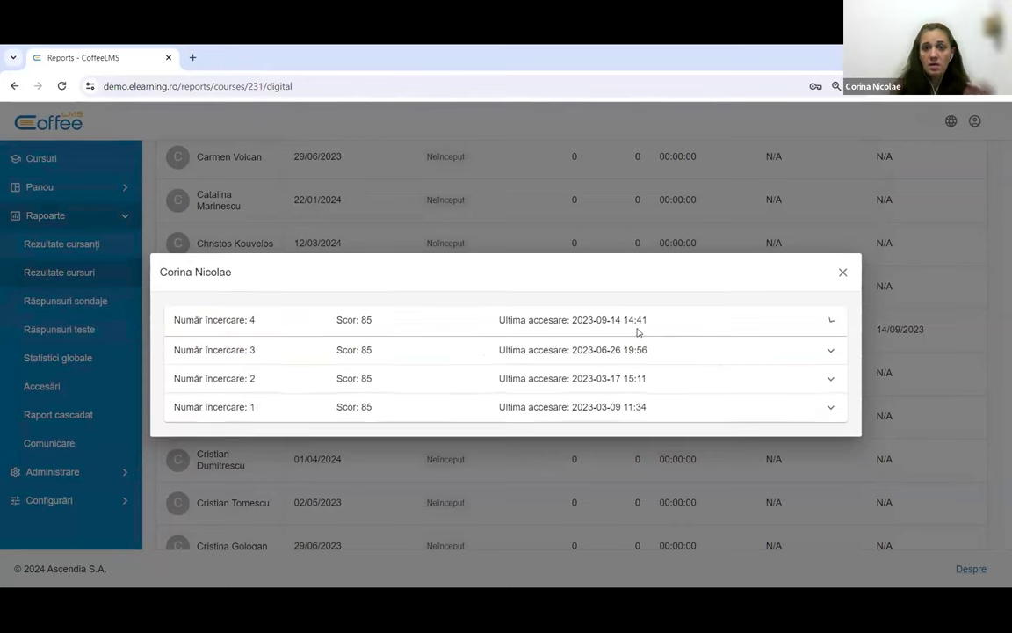
pyautogui.click(598, 218)
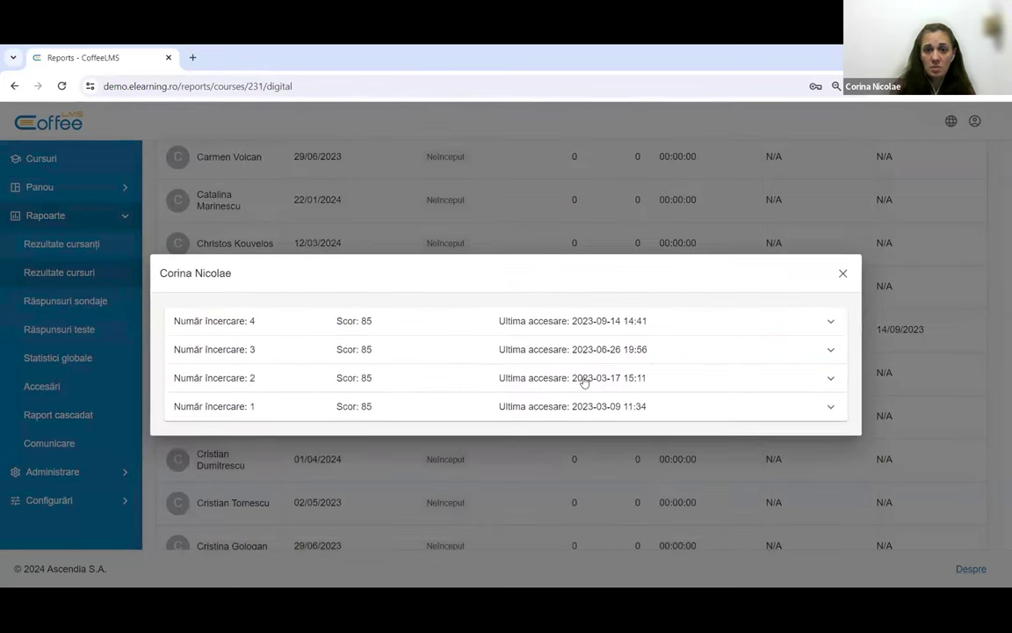
pyautogui.click(582, 378)
pyautogui.click(666, 170)
pyautogui.scroll(2, 650, 311)
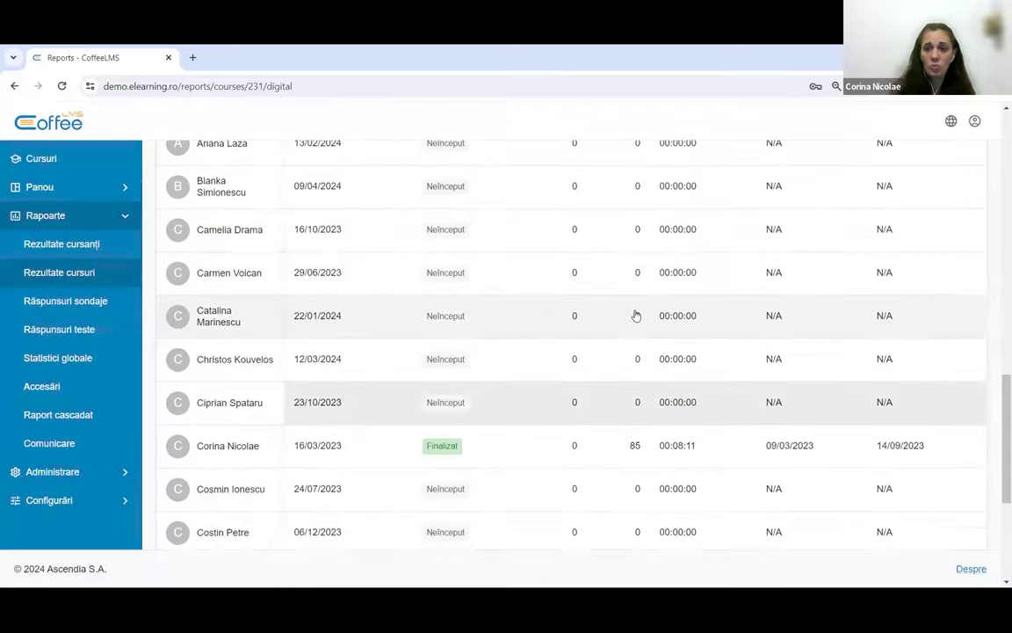
pyautogui.scroll(10, 693, 299)
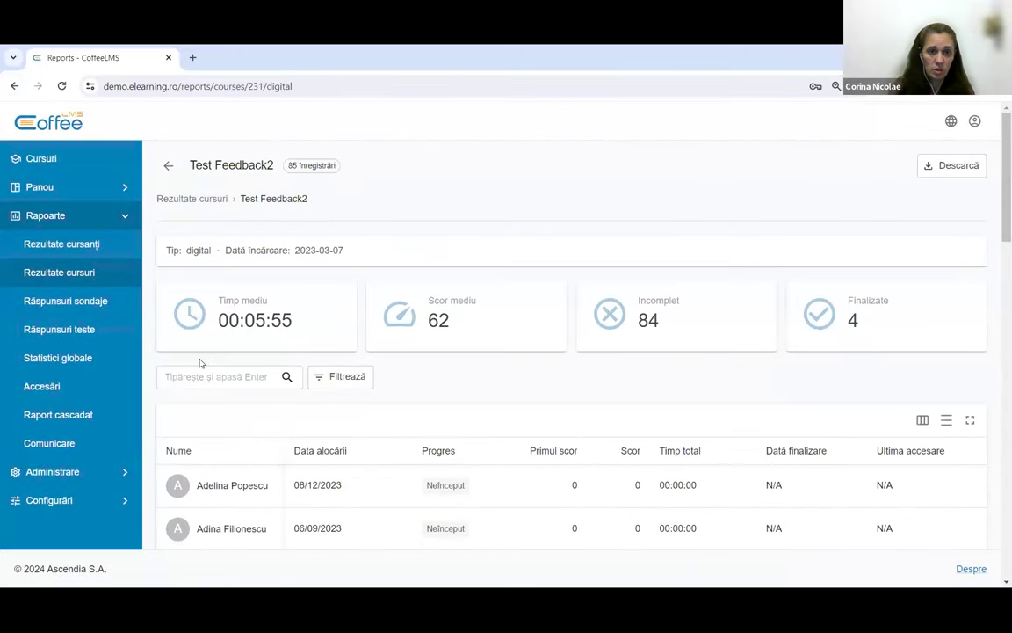
# Generate the Răspunsuri sondaje report for the course "FEEDBACK - 1/5 Nevoia de feedback" and check its learner and completion figures
pyautogui.click(68, 310)
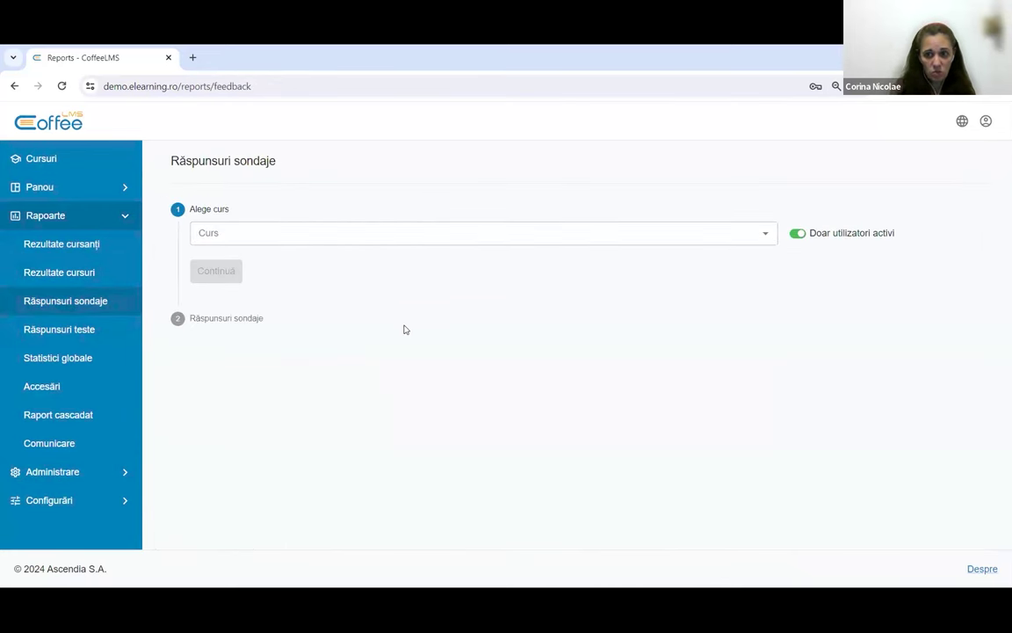
pyautogui.click(303, 239)
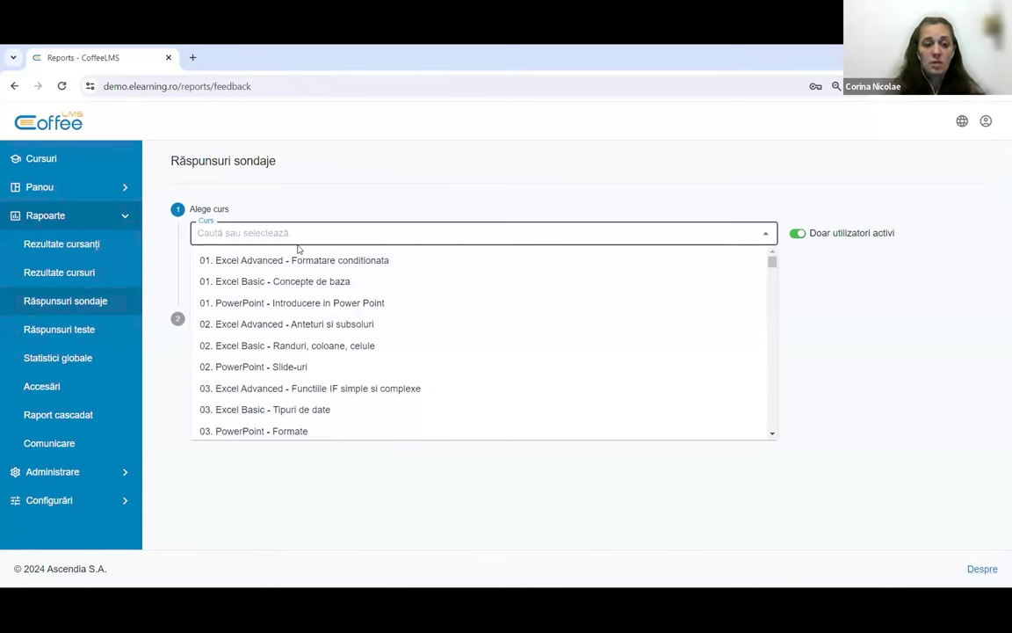
pyautogui.write('feed')
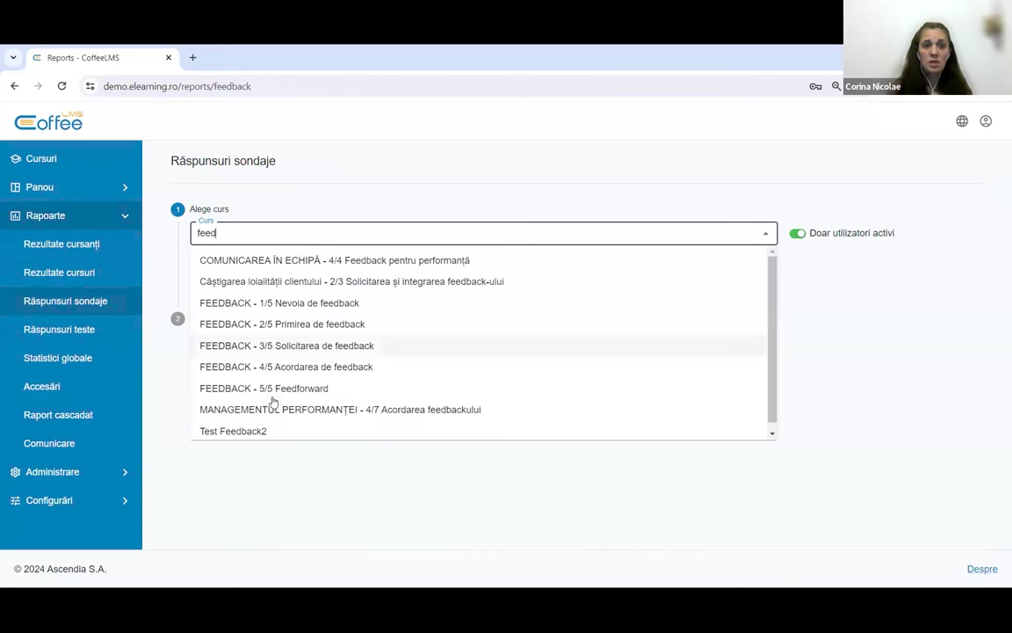
pyautogui.click(305, 305)
pyautogui.click(215, 273)
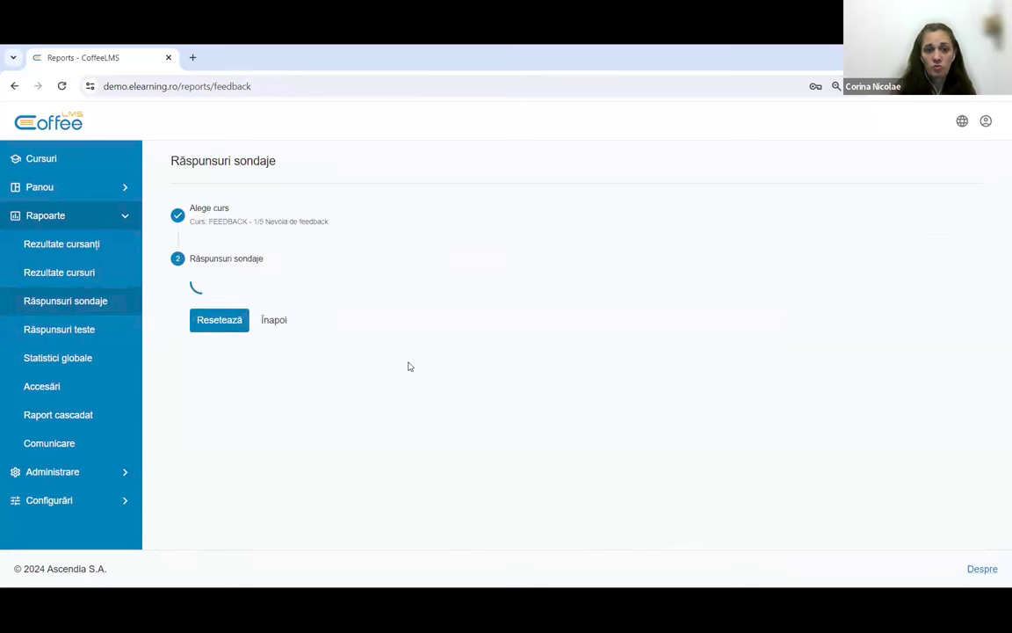
pyautogui.scroll(-1, 571, 328)
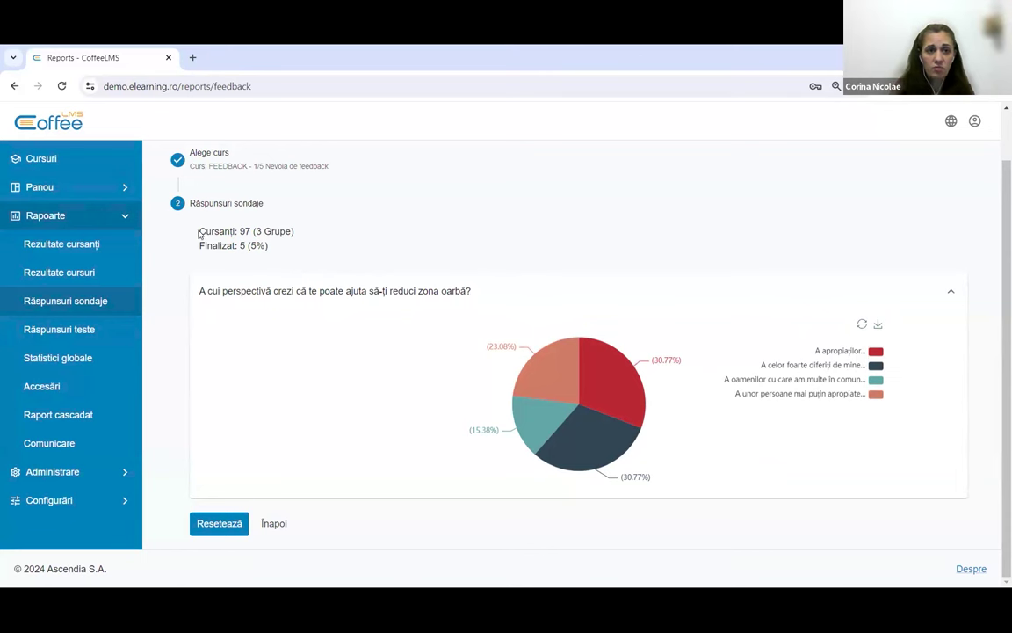
pyautogui.moveTo(200, 234); pyautogui.dragTo(310, 254)
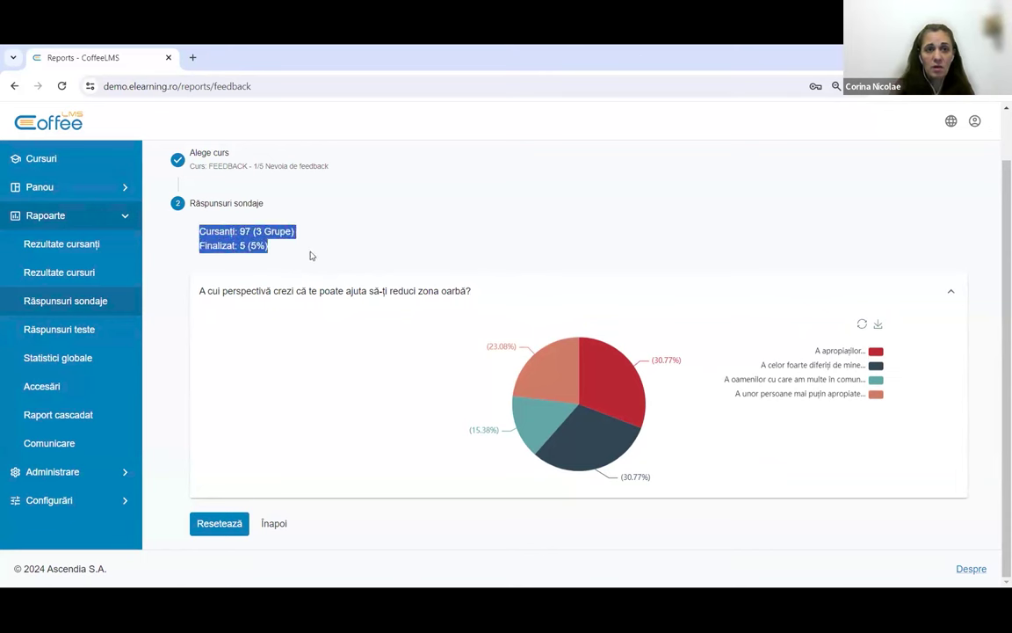
# Generate the Răspunsuri teste report for the course Test Feedback2 and look through its questions and correct answers
pyautogui.click(76, 332)
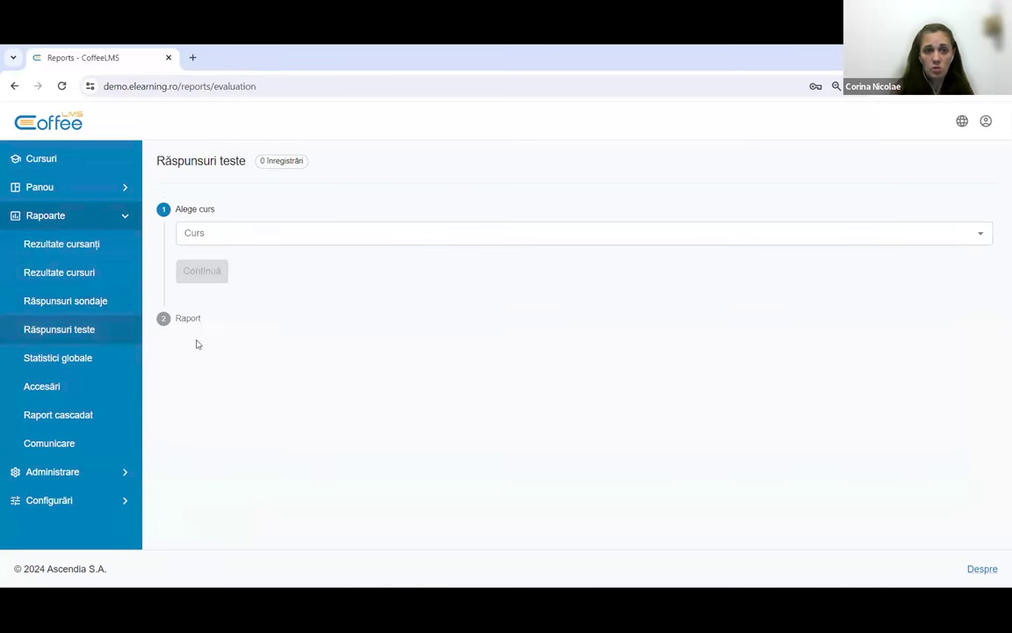
pyautogui.click(288, 233)
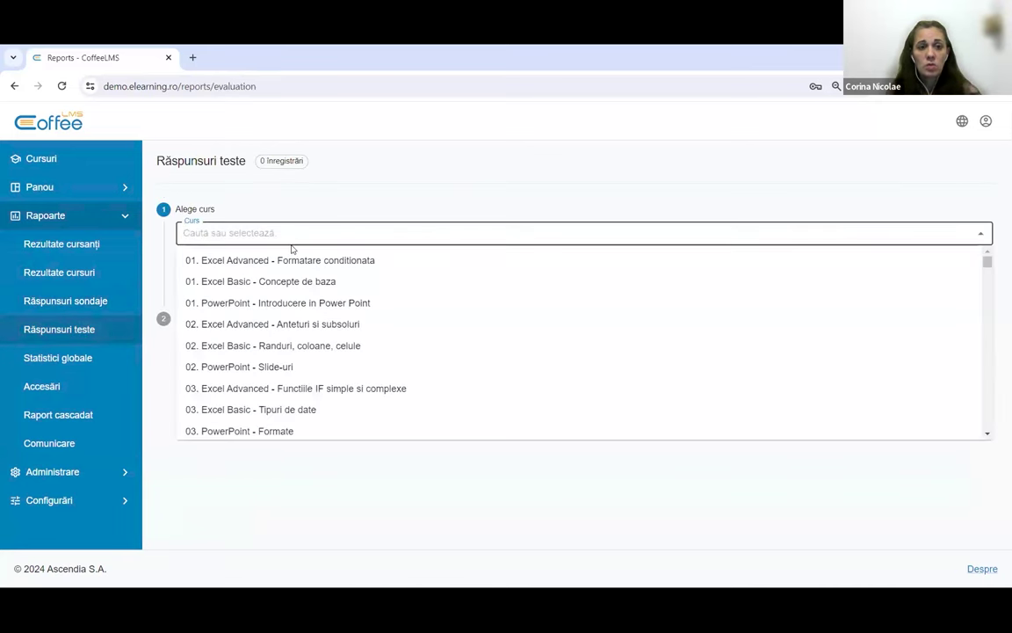
pyautogui.write('feed')
pyautogui.click(295, 433)
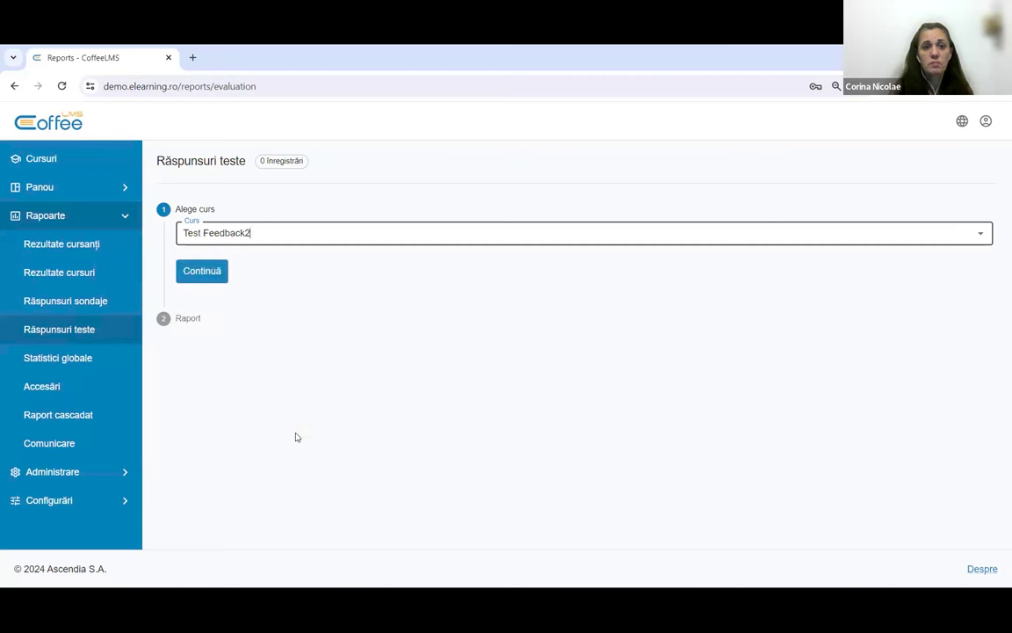
pyautogui.click(207, 274)
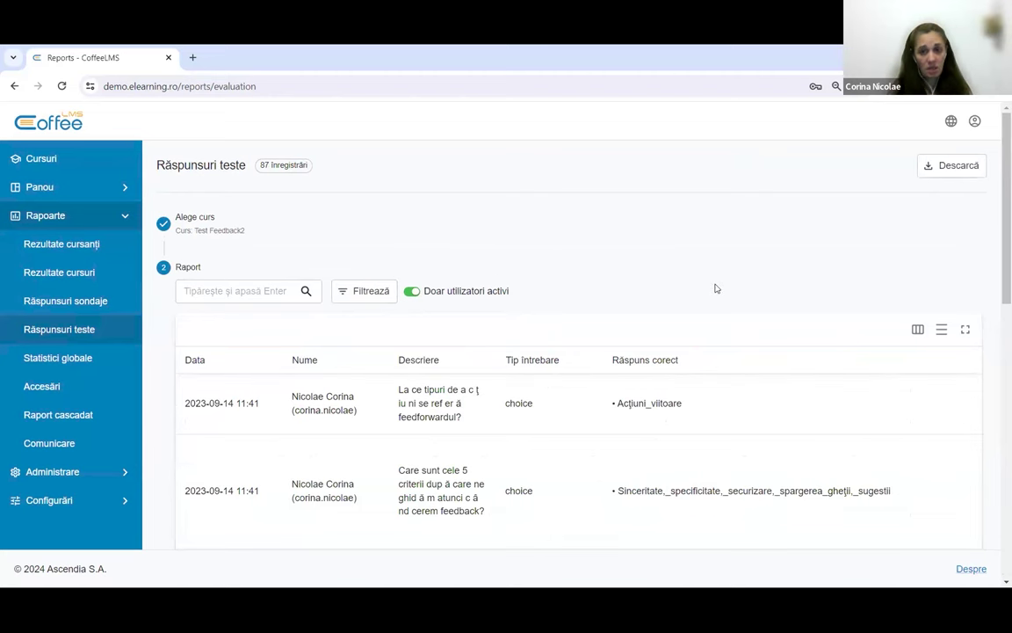
pyautogui.scroll(-2, 542, 225)
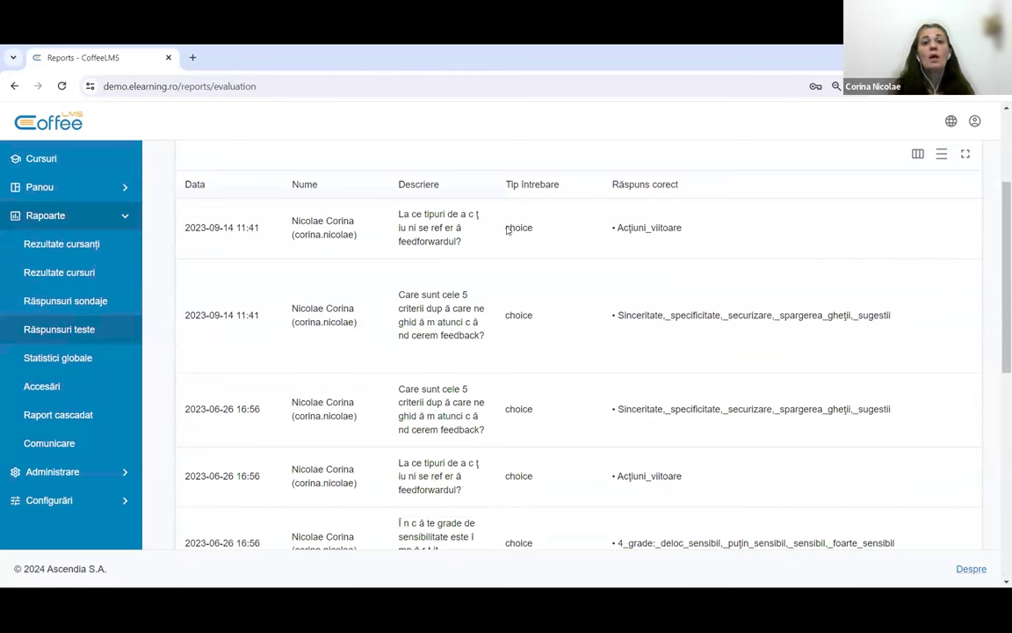
pyautogui.scroll(-4, 542, 308)
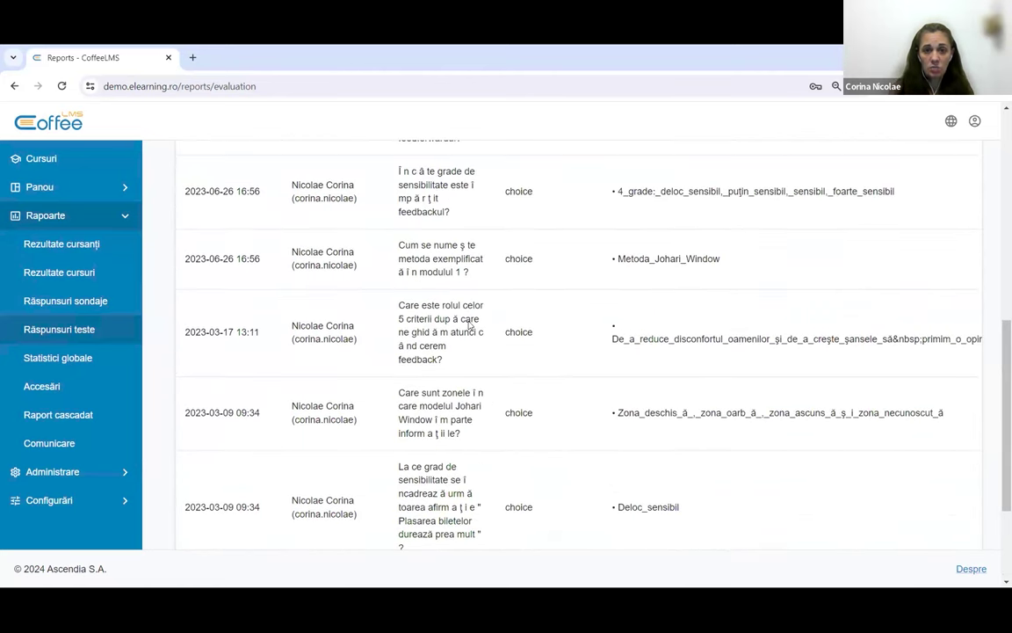
pyautogui.scroll(8, 553, 331)
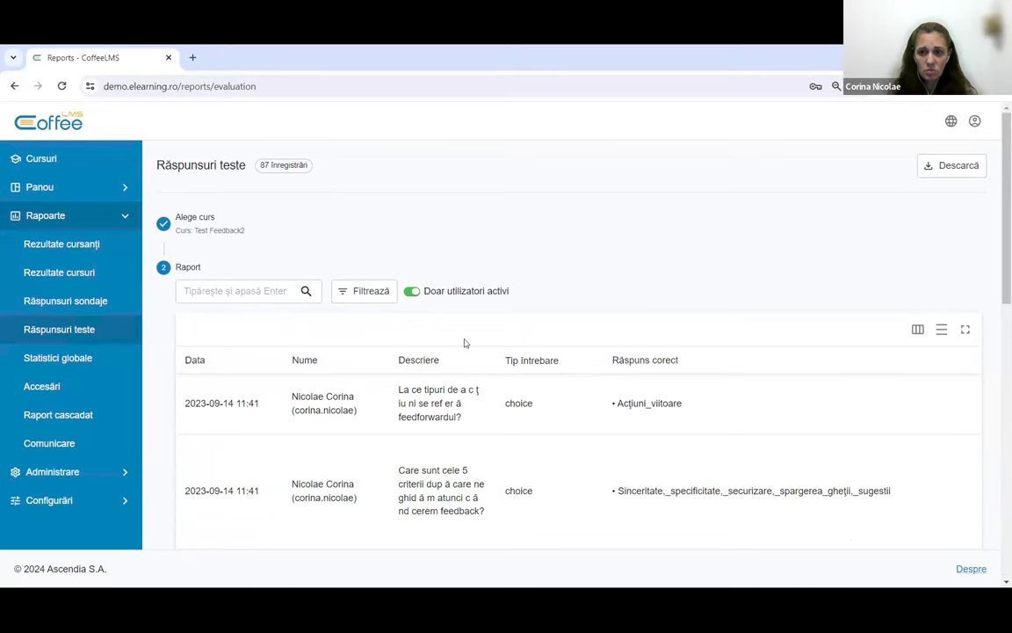
# Reduce the page zoom one level and switch the test answers table to compact row density
pyautogui.hotkey('ctrl', '-')
pyautogui.scroll(-5, 658, 409)
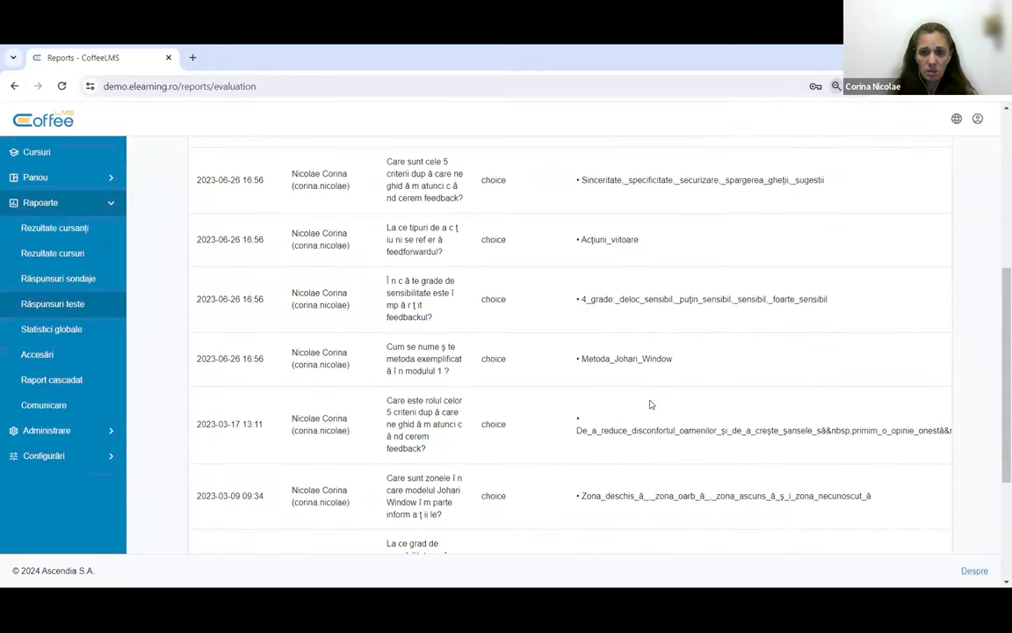
pyautogui.scroll(5, 569, 391)
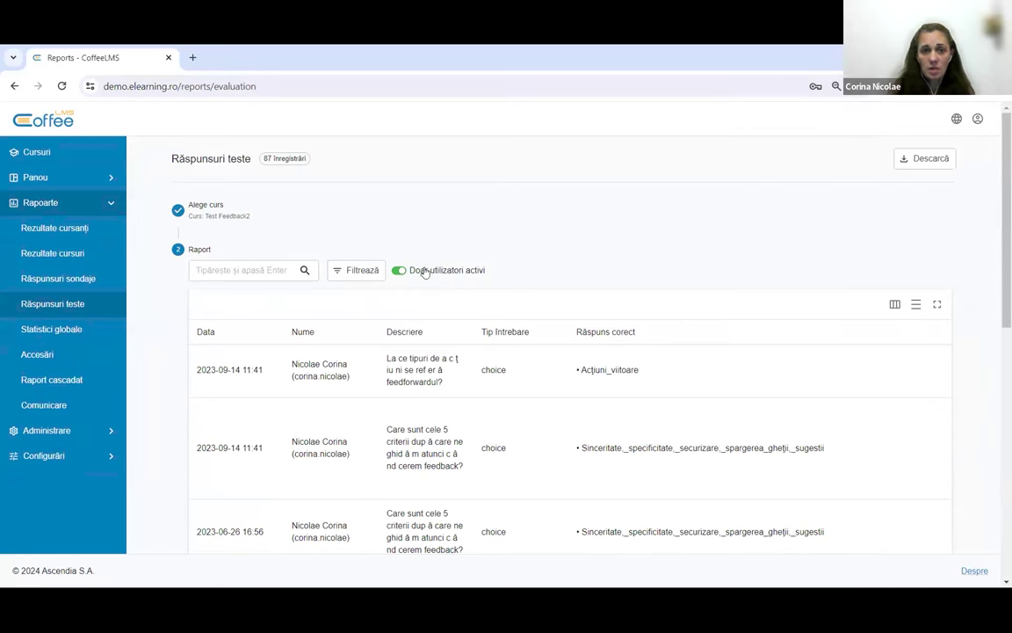
pyautogui.click(915, 304)
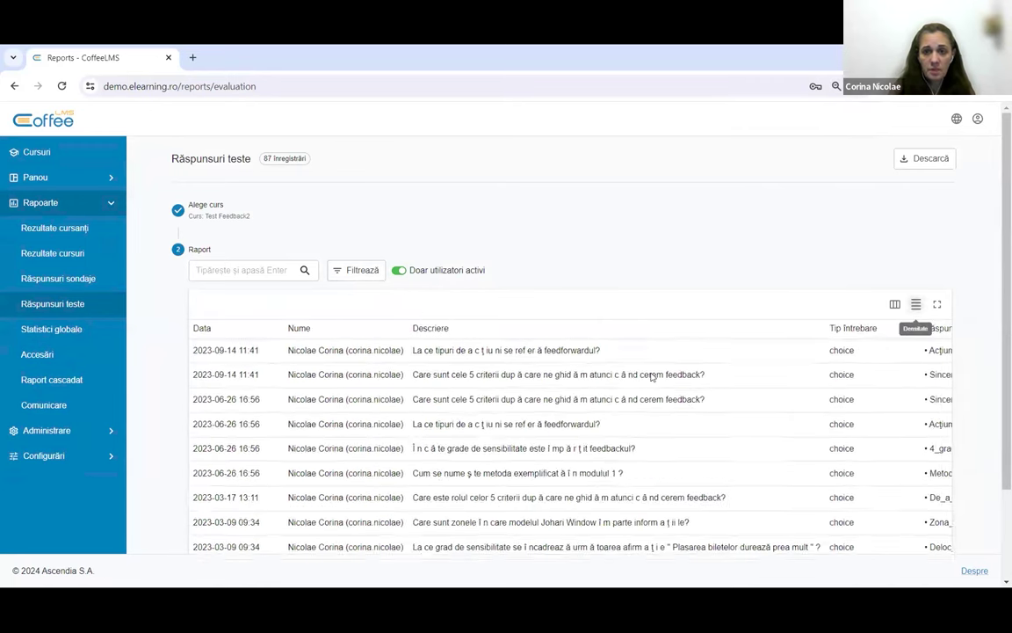
pyautogui.scroll(-2, 580, 360)
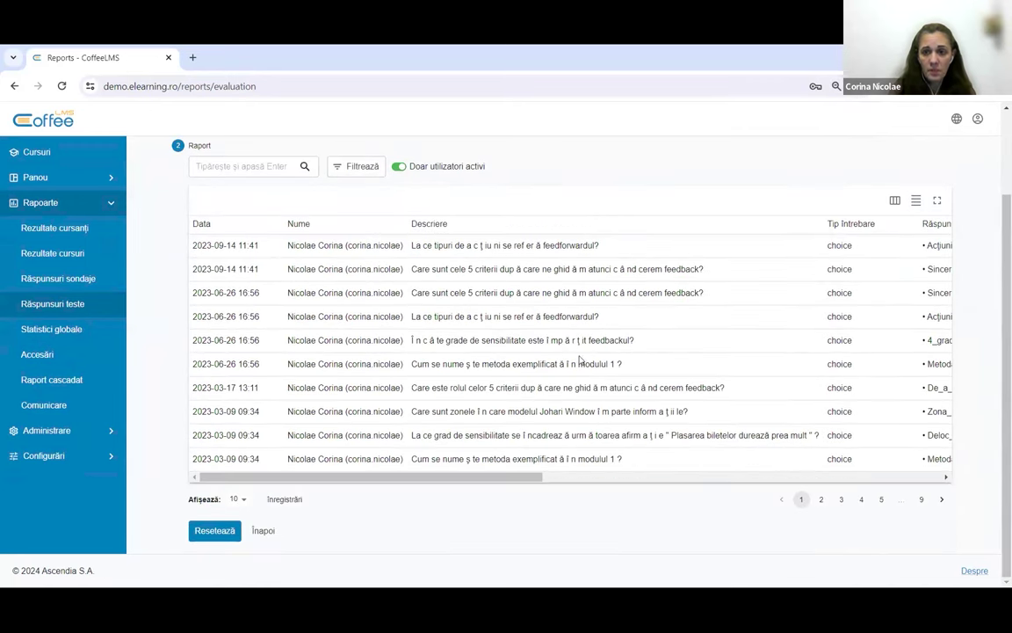
# Filter the test answers by the question "Cum poate fi formulat feedforwardul?" and check the given answers and their results
pyautogui.click(352, 166)
pyautogui.click(470, 226)
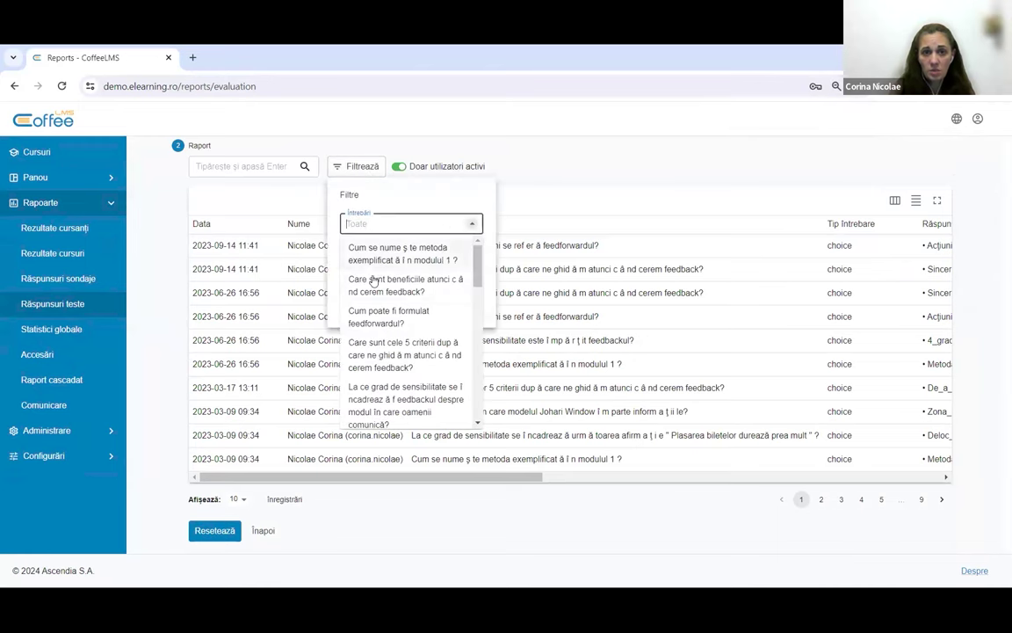
pyautogui.click(398, 318)
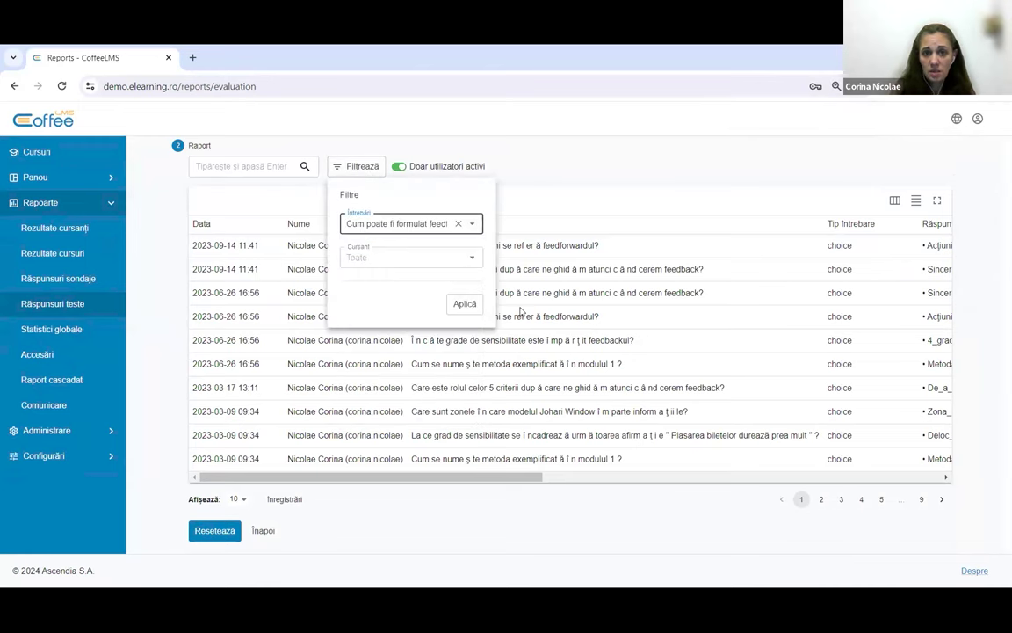
pyautogui.click(463, 302)
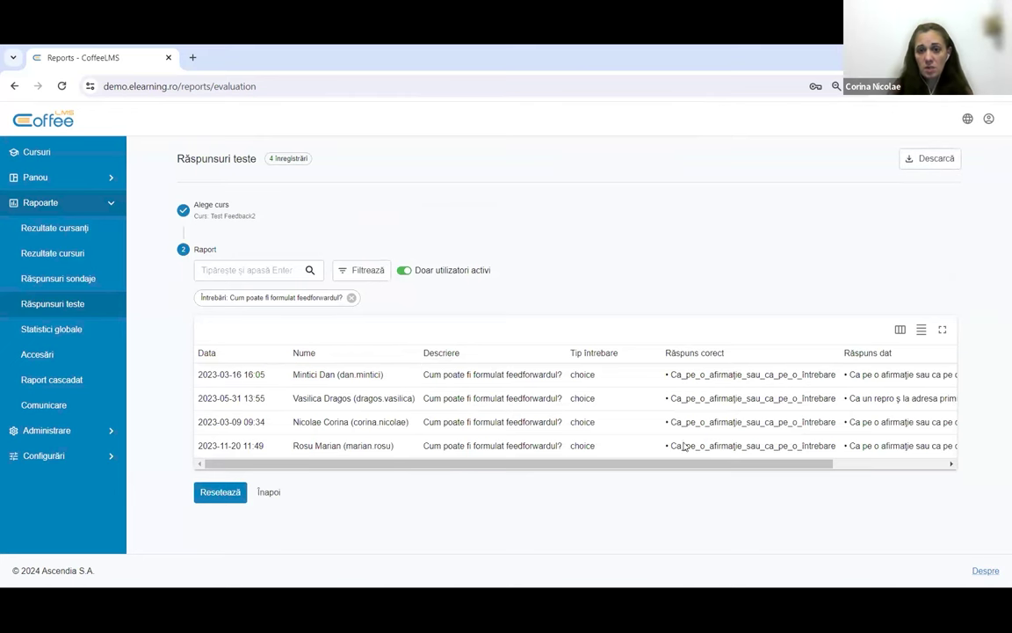
pyautogui.moveTo(606, 464); pyautogui.dragTo(799, 466)
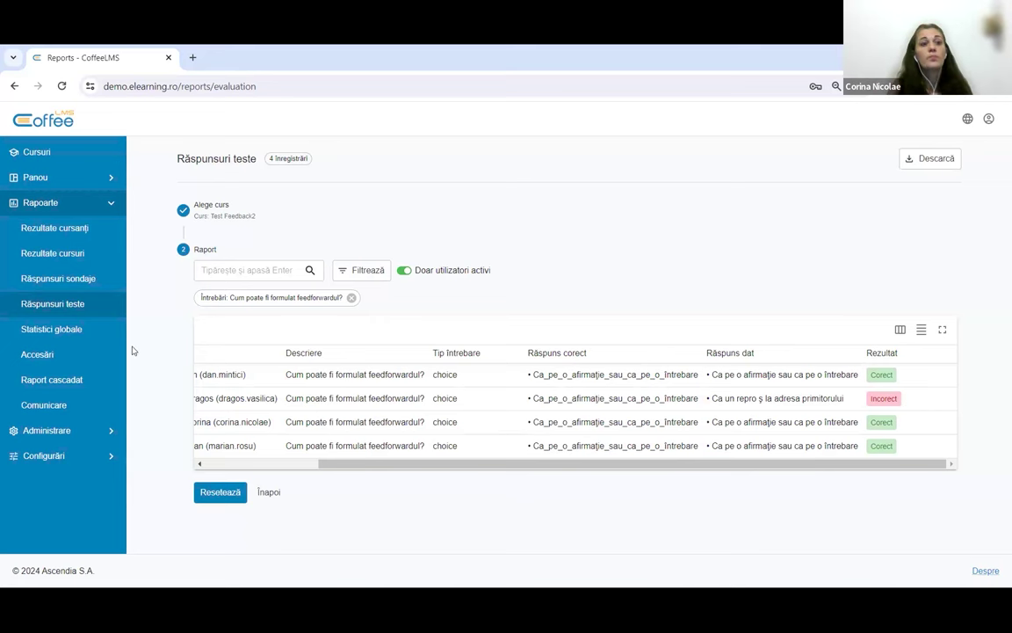
# Open the Statistici globale report for the course "FEEDBACK - 1/5 Nevoia de feedback" and look at its summary figures
pyautogui.click(40, 332)
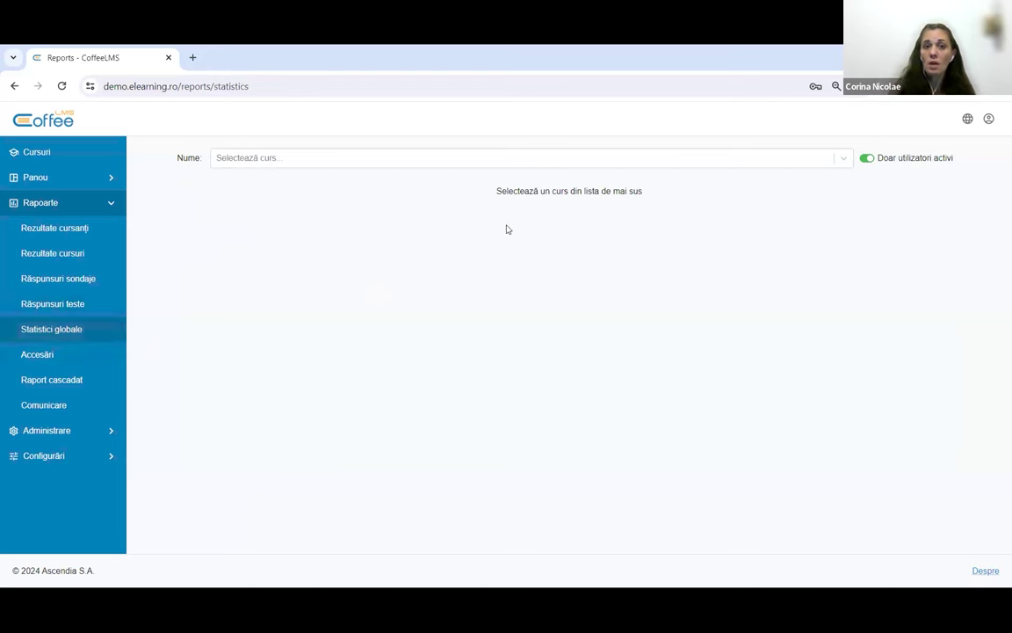
pyautogui.click(465, 158)
pyautogui.write('fee')
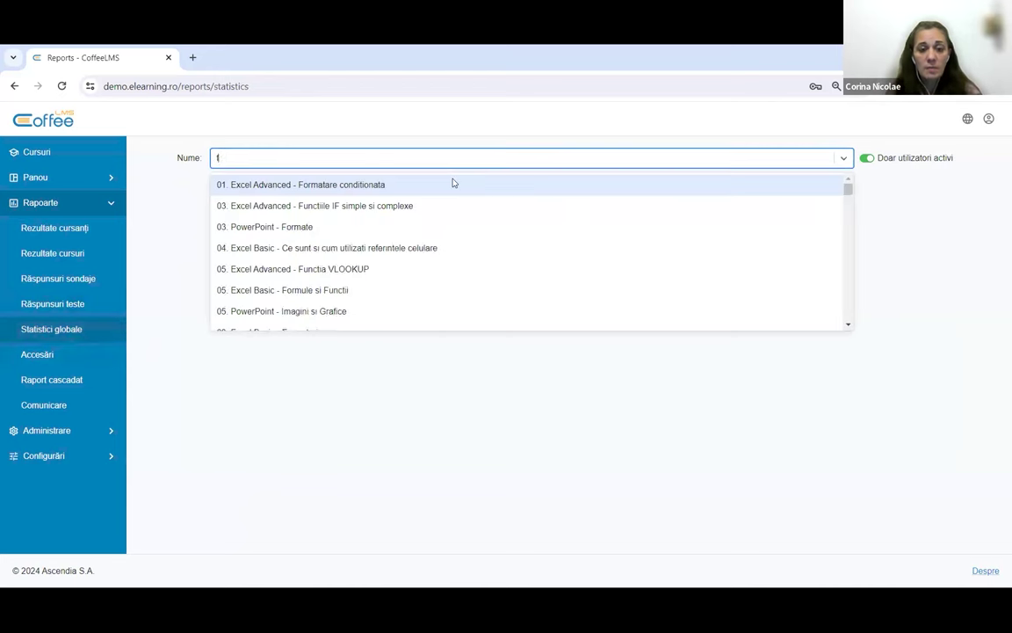
pyautogui.click(357, 230)
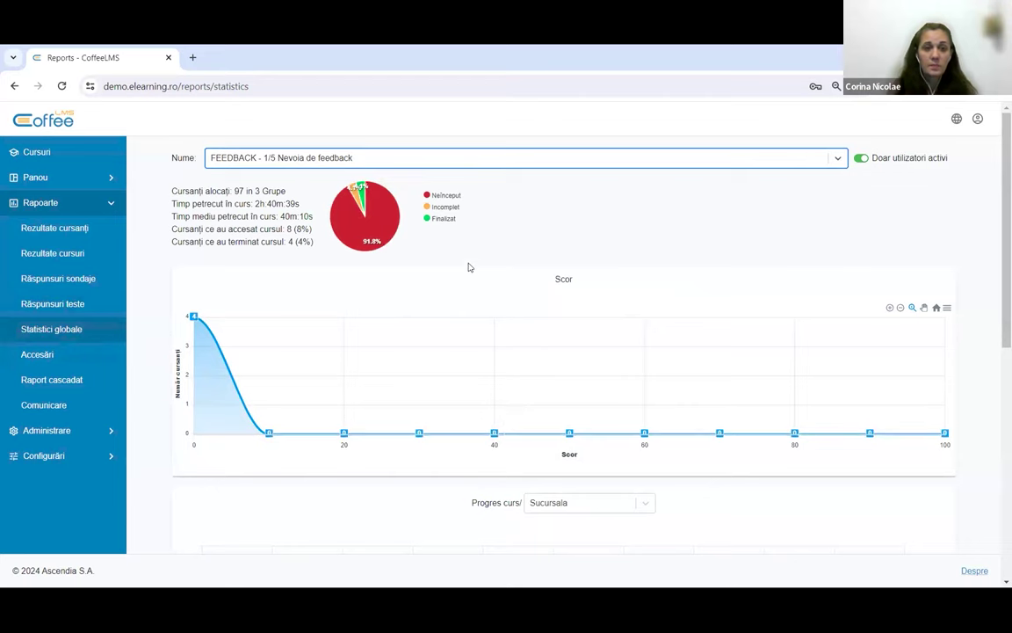
pyautogui.hotkey('ctrl', '+')
pyautogui.hotkey('ctrl', '+')
pyautogui.hotkey('ctrl', '+')
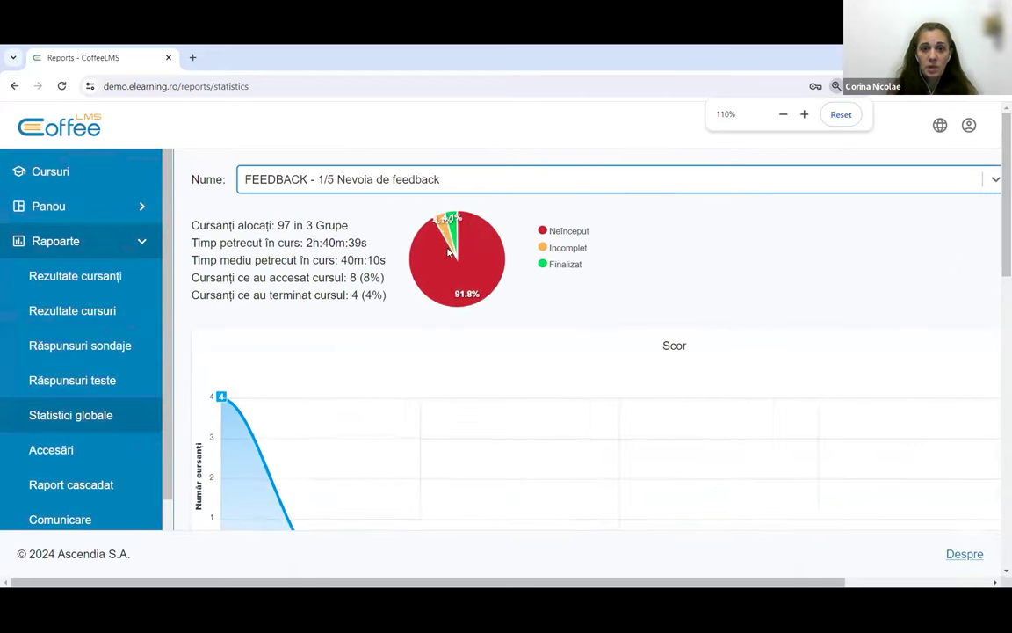
# Switch the global statistics to the course Test Feedback2
pyautogui.hotkey('ctrl', '-')
pyautogui.click(388, 173)
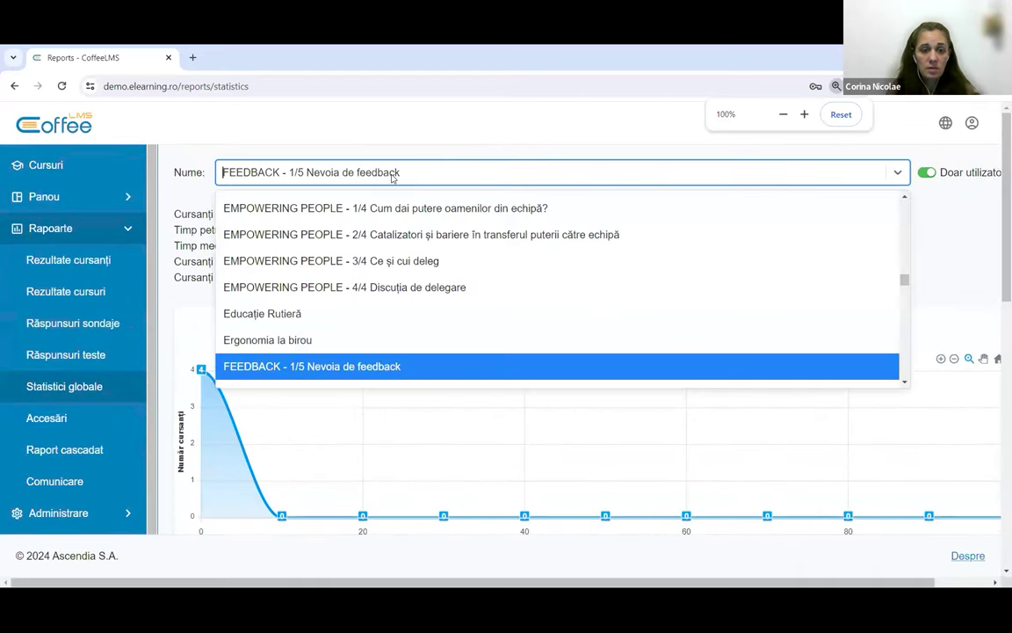
pyautogui.write('feed')
pyautogui.click(355, 373)
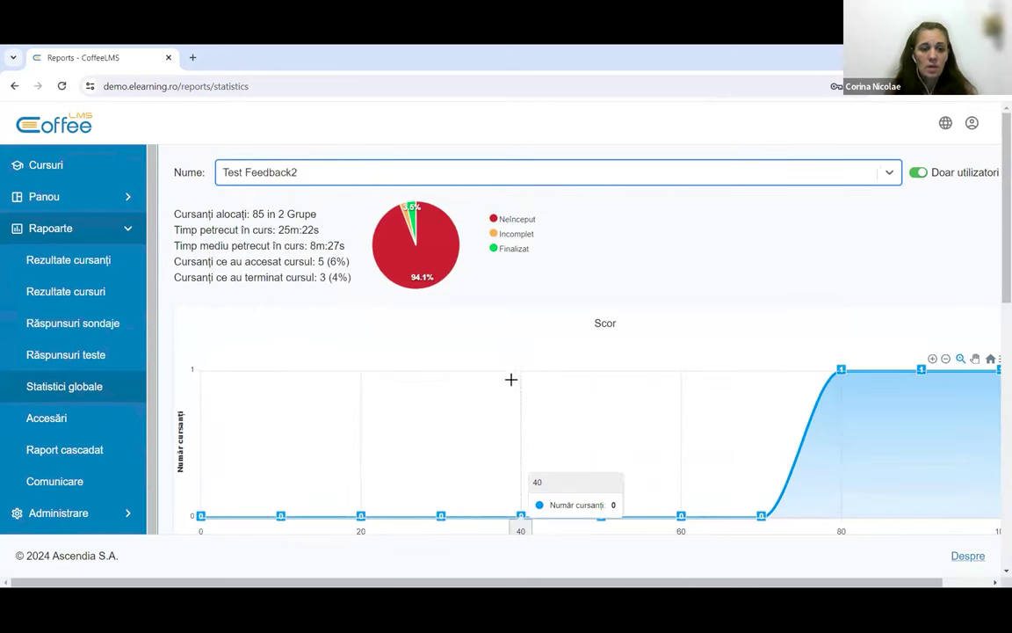
pyautogui.hotkey('ctrl', '-')
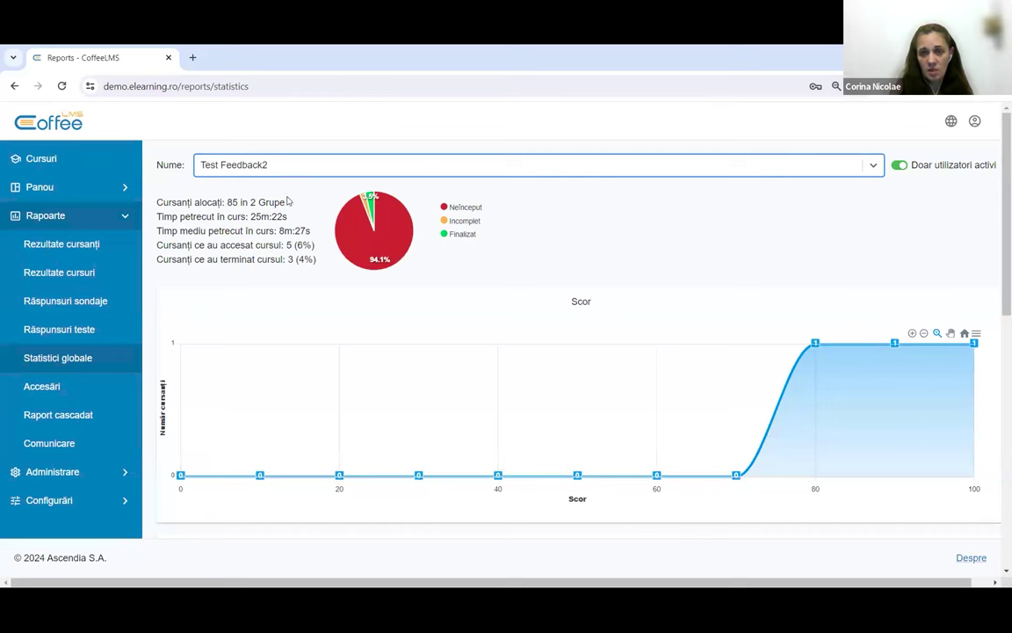
# Examine the allocated learners, time spent, access and completion figures and the progress pie chart of Test Feedback2
pyautogui.moveTo(177, 200); pyautogui.dragTo(311, 283)
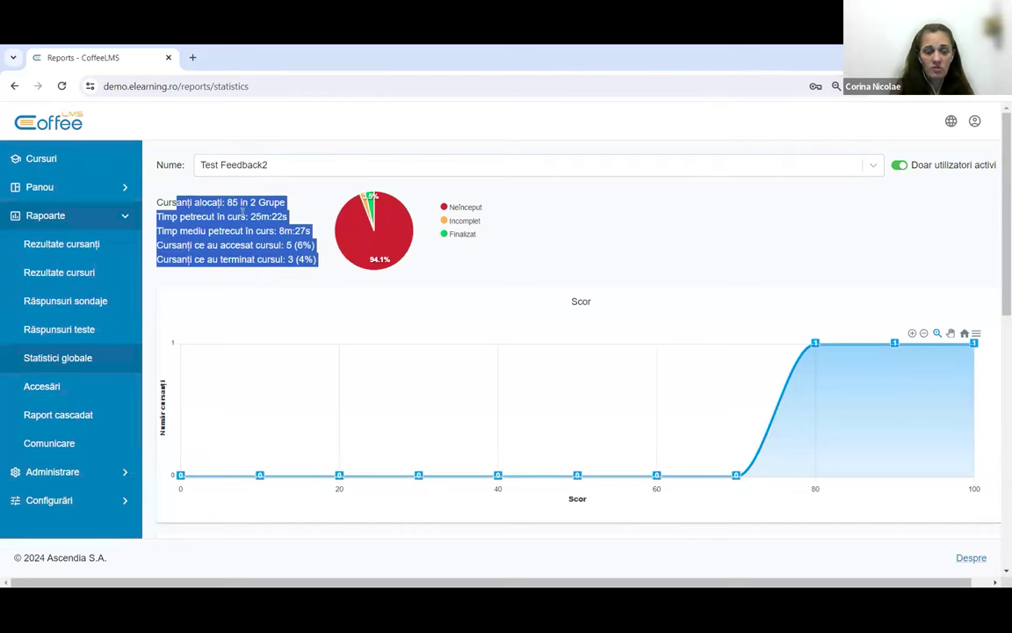
pyautogui.moveTo(202, 216); pyautogui.dragTo(316, 260)
pyautogui.moveTo(206, 217); pyautogui.dragTo(303, 223)
pyautogui.moveTo(182, 202); pyautogui.dragTo(312, 231)
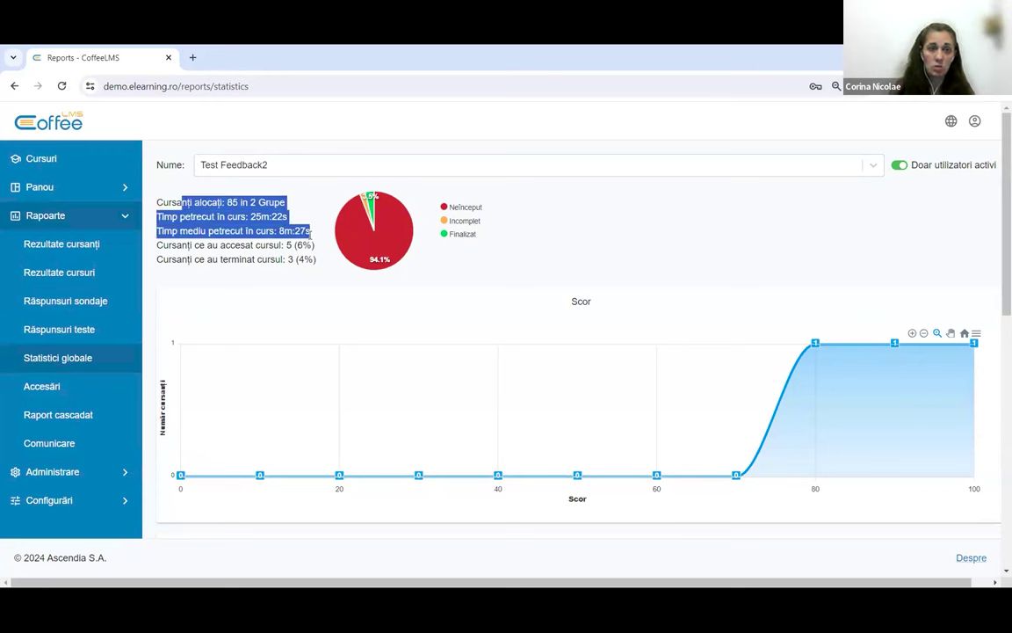
pyautogui.moveTo(311, 244); pyautogui.dragTo(321, 253)
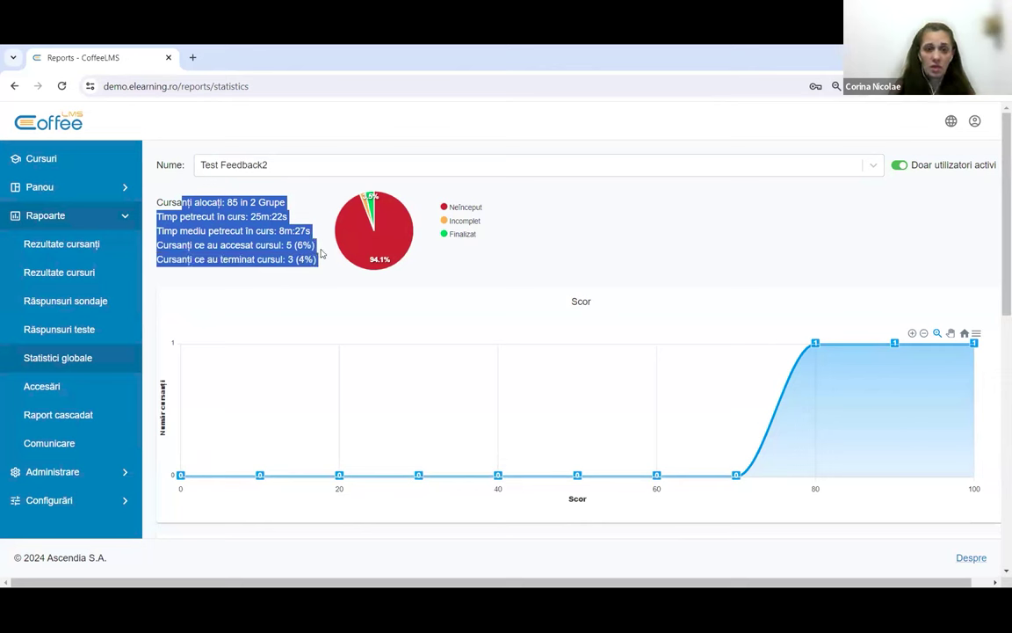
pyautogui.moveTo(348, 219)
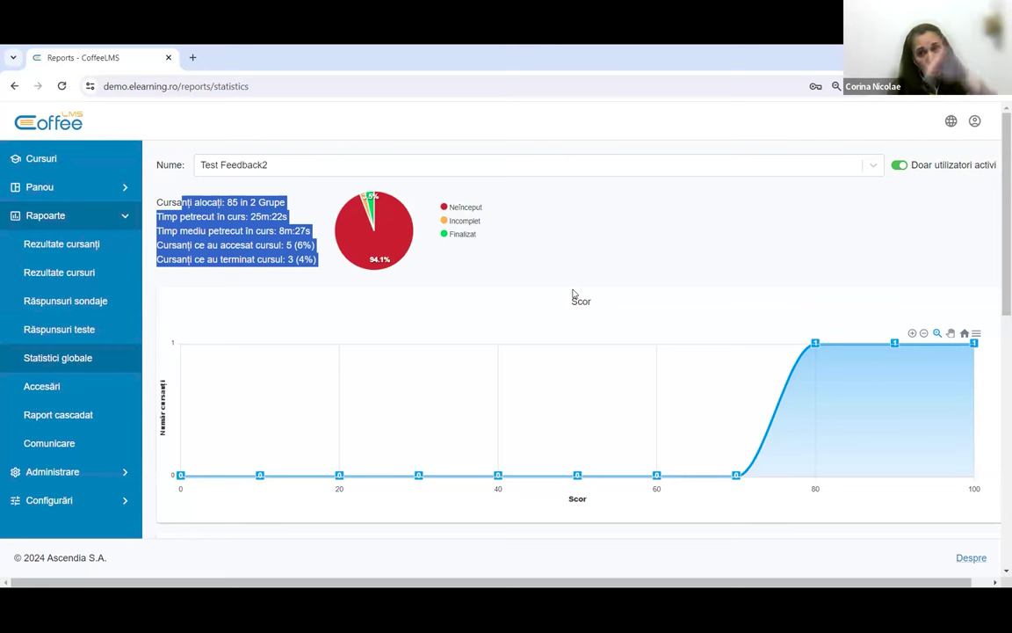
pyautogui.click(627, 264)
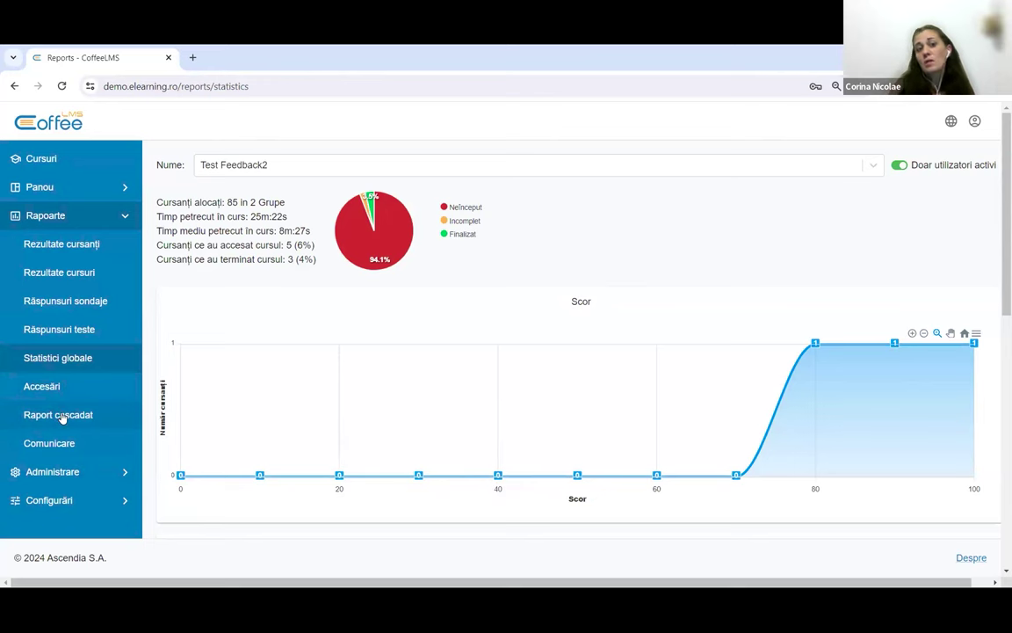
# Start a Raport cascadat for the course Test Feedback2 and continue to the field selection
pyautogui.click(63, 418)
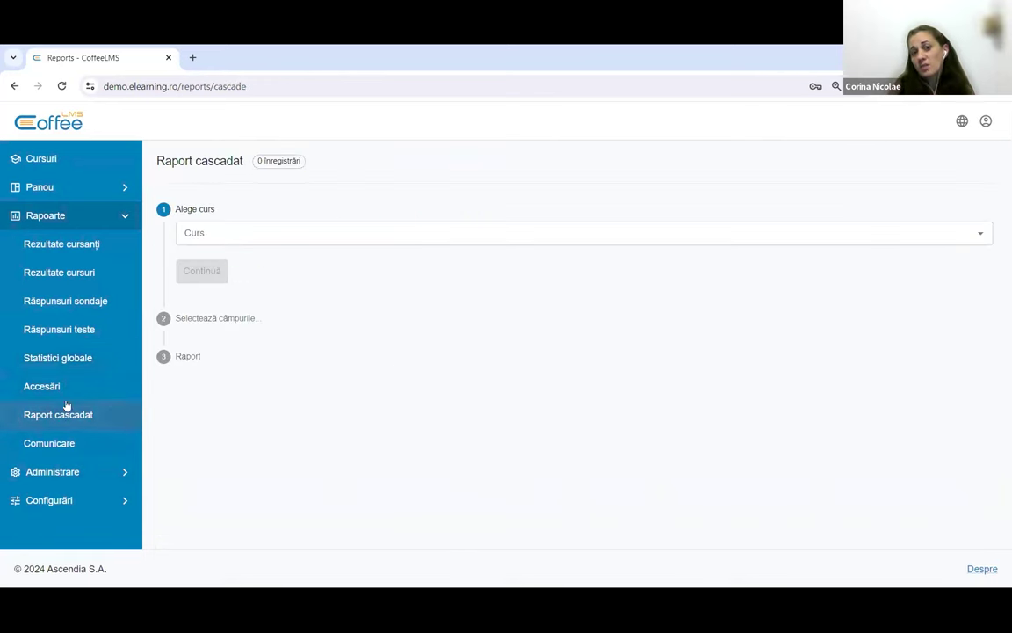
pyautogui.click(263, 236)
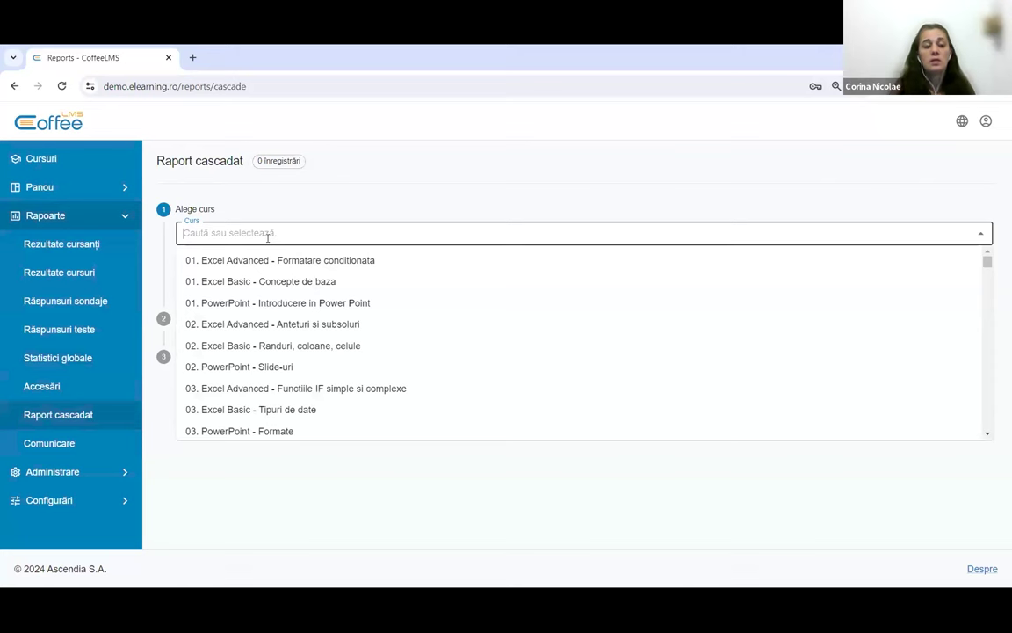
pyautogui.write('feed')
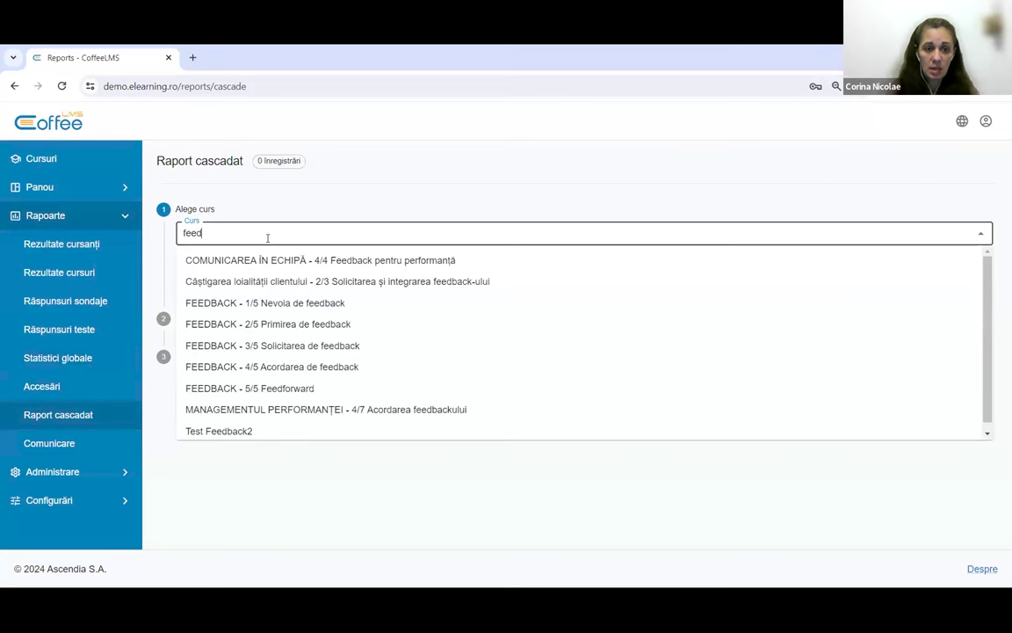
pyautogui.click(257, 431)
pyautogui.click(207, 271)
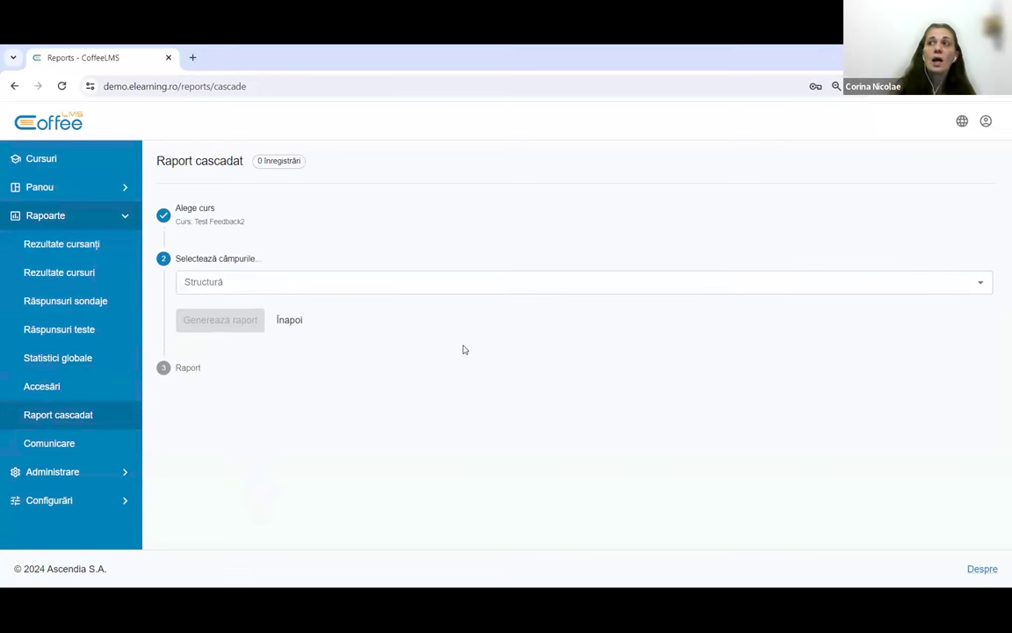
# Set the report structure to Oras, Sediu and Departament, in that order, and generate the cascaded report
pyautogui.click(359, 281)
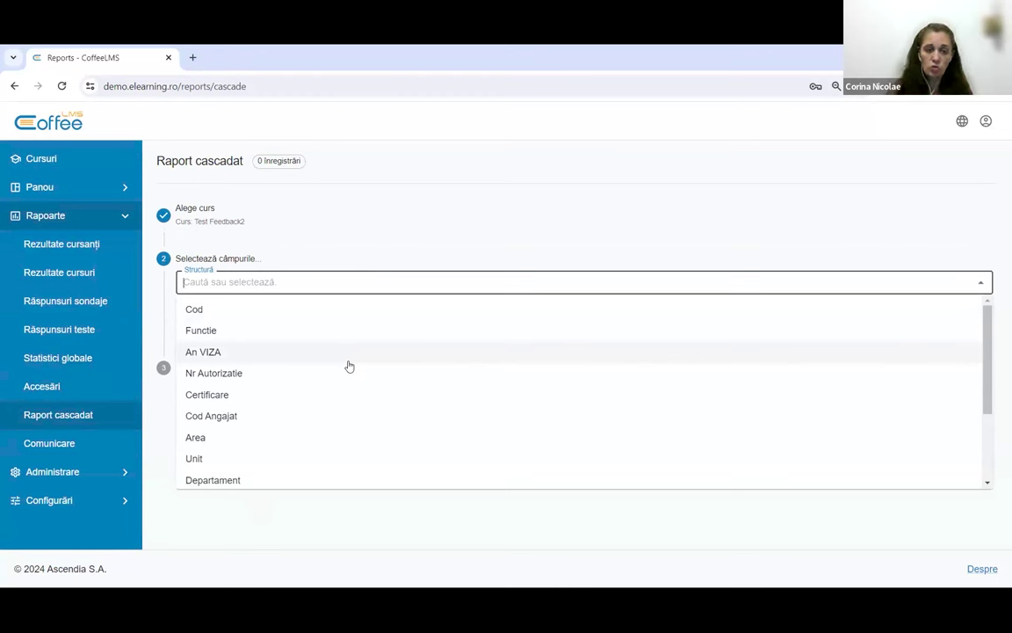
pyautogui.scroll(-2, 321, 347)
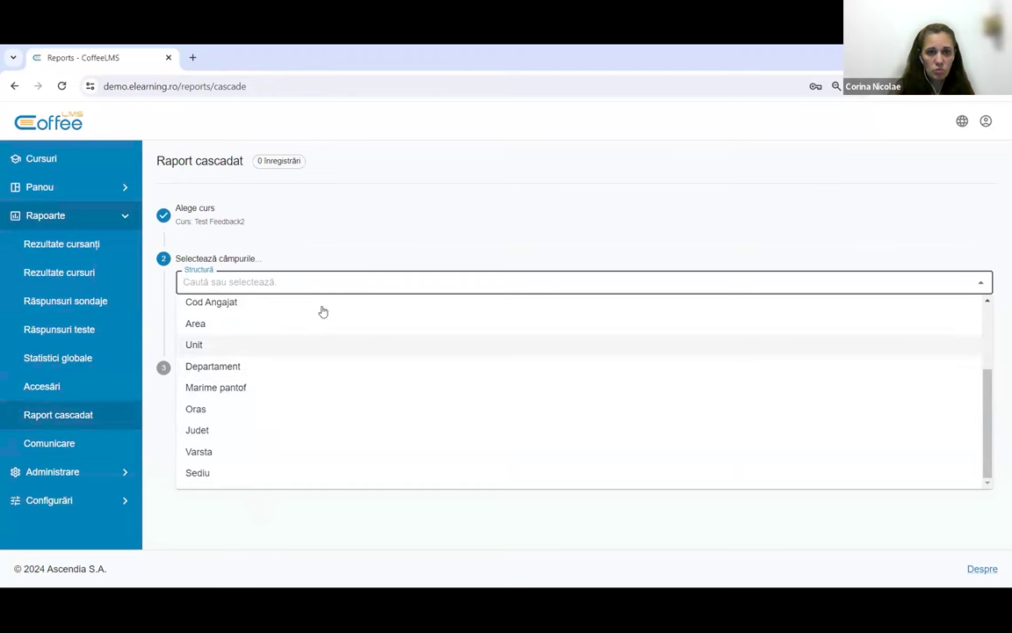
pyautogui.scroll(2, 268, 347)
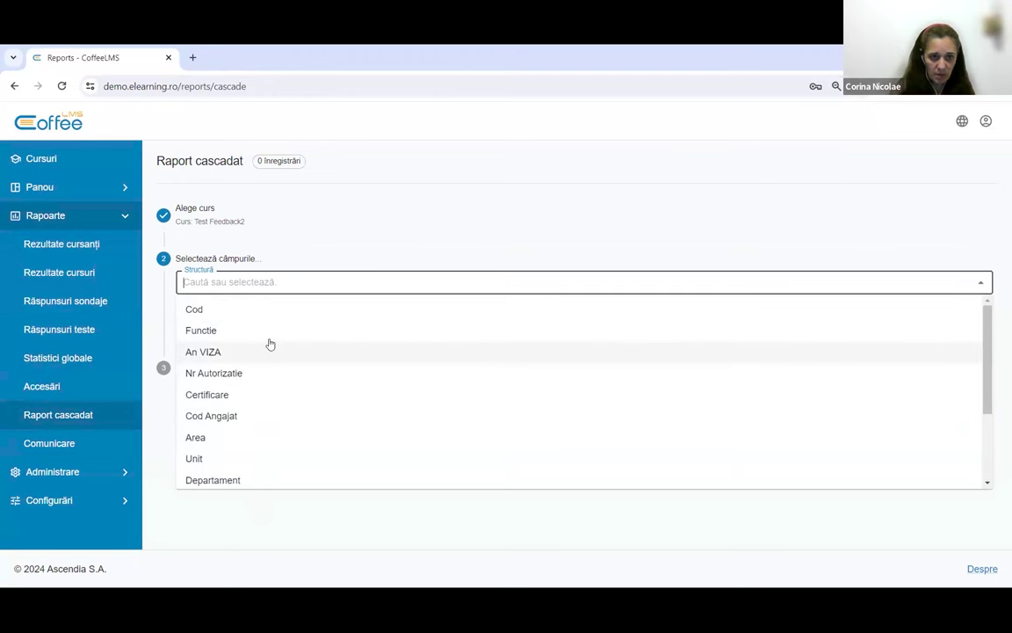
pyautogui.scroll(-2, 286, 379)
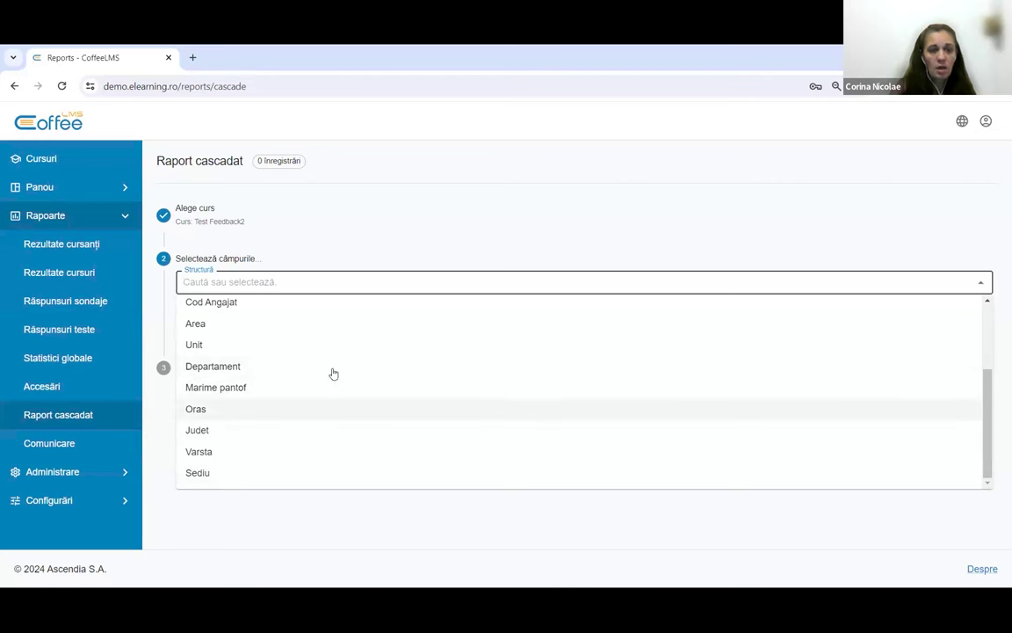
pyautogui.click(244, 413)
pyautogui.click(278, 282)
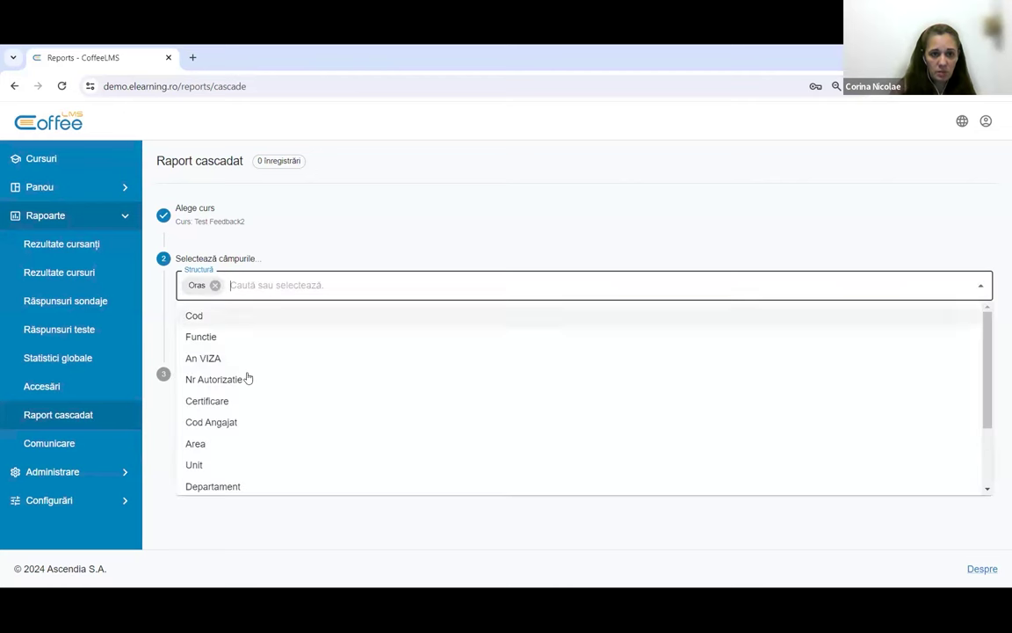
pyautogui.scroll(-3, 248, 377)
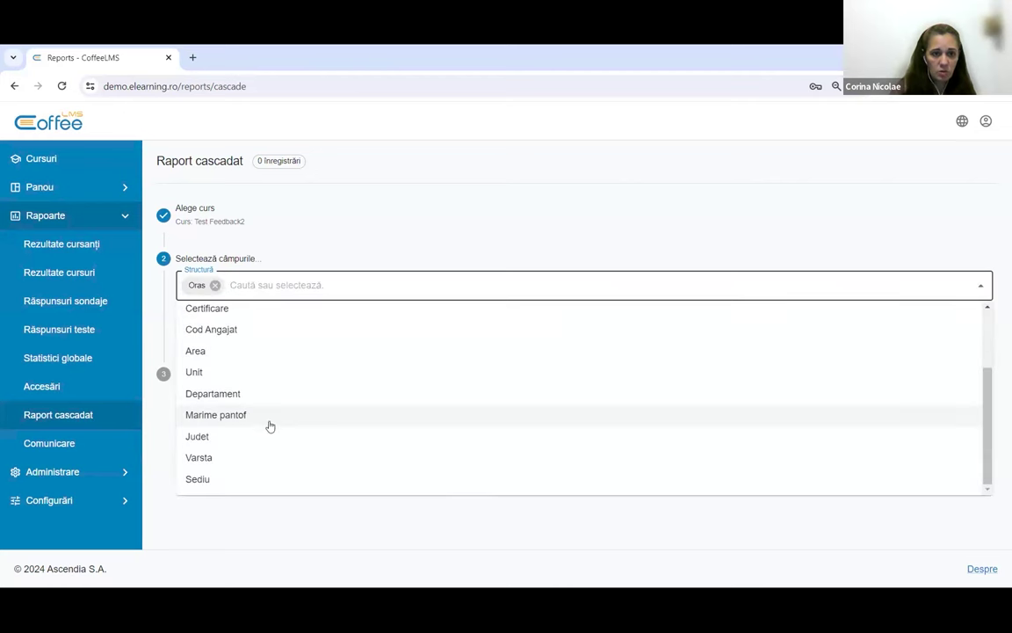
pyautogui.click(258, 488)
pyautogui.click(351, 284)
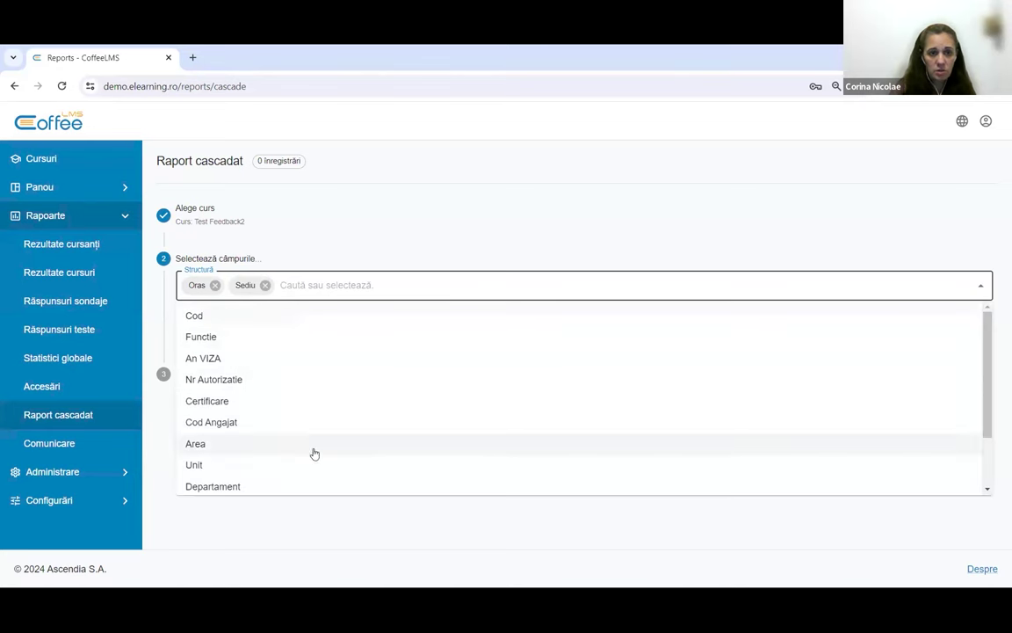
pyautogui.click(283, 487)
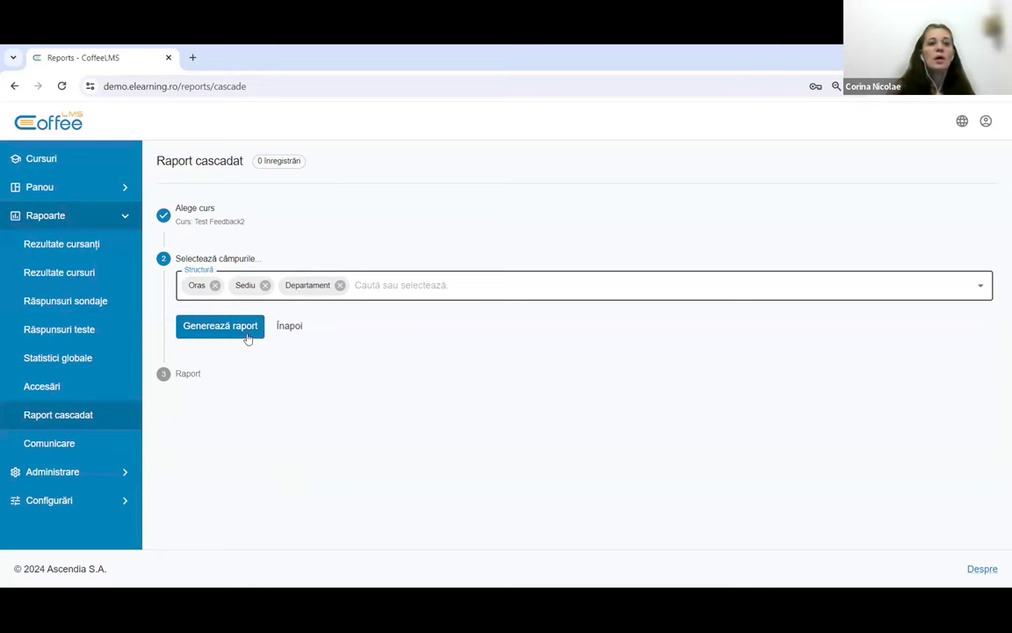
pyautogui.click(217, 328)
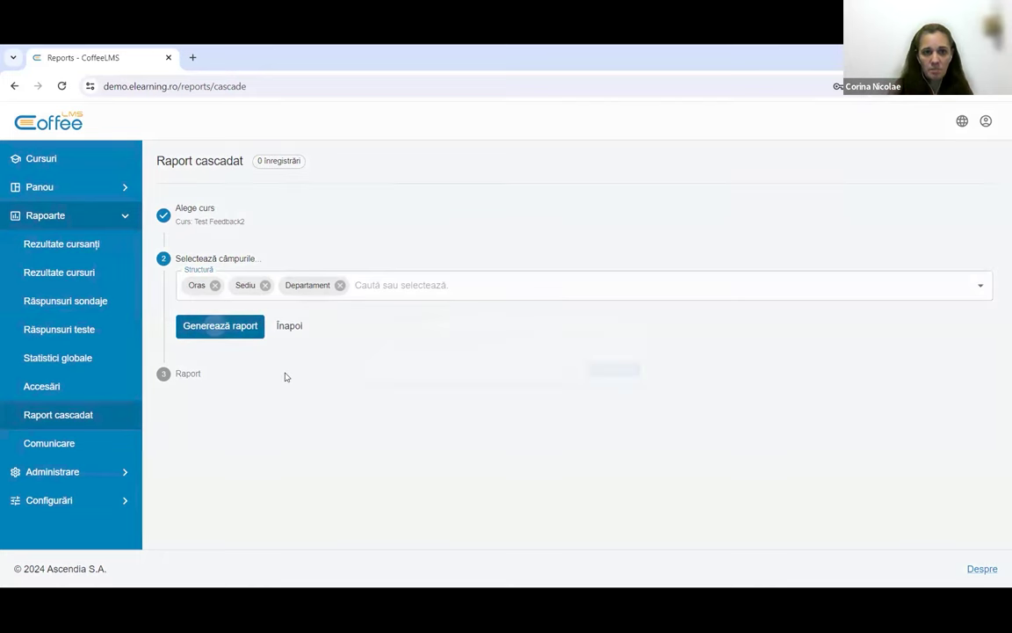
pyautogui.click(657, 384)
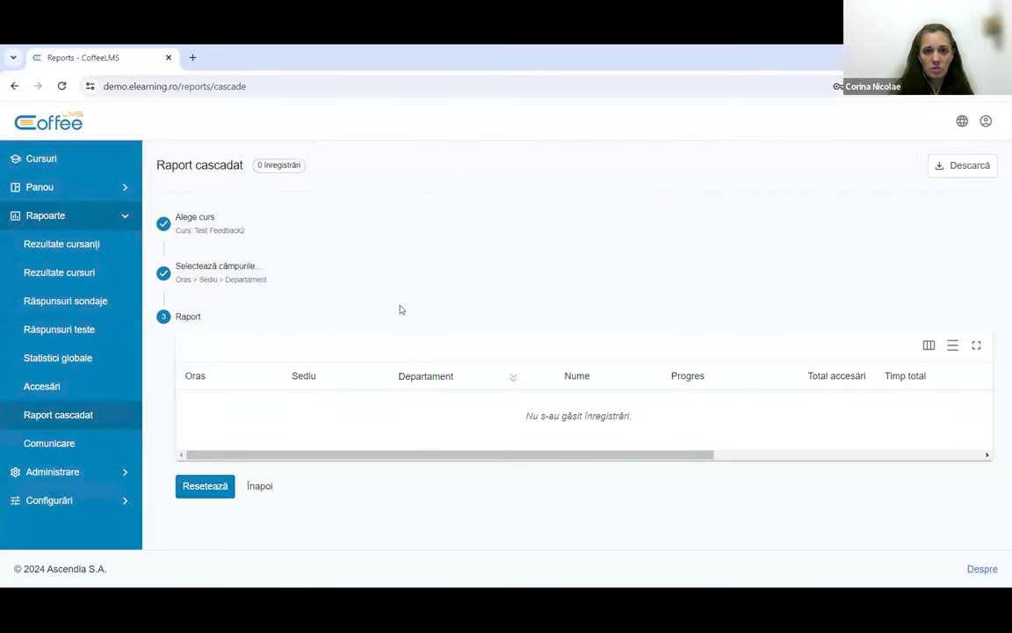
# Reset the cascaded report, choose the course Test Feedback2 again and continue to the field selection
pyautogui.click(207, 489)
pyautogui.click(225, 227)
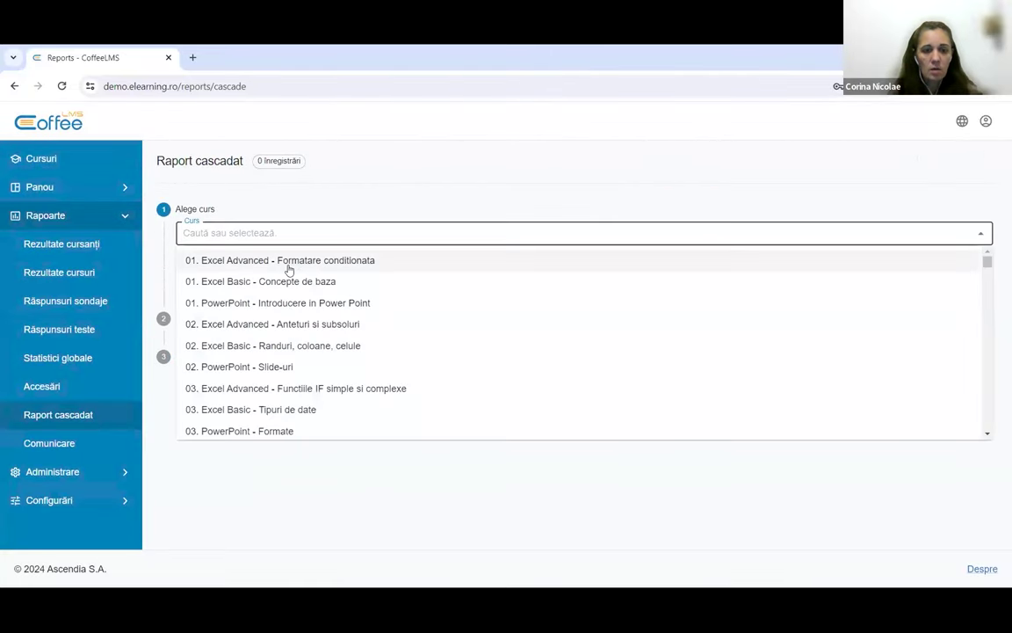
pyautogui.write('feed')
pyautogui.click(259, 429)
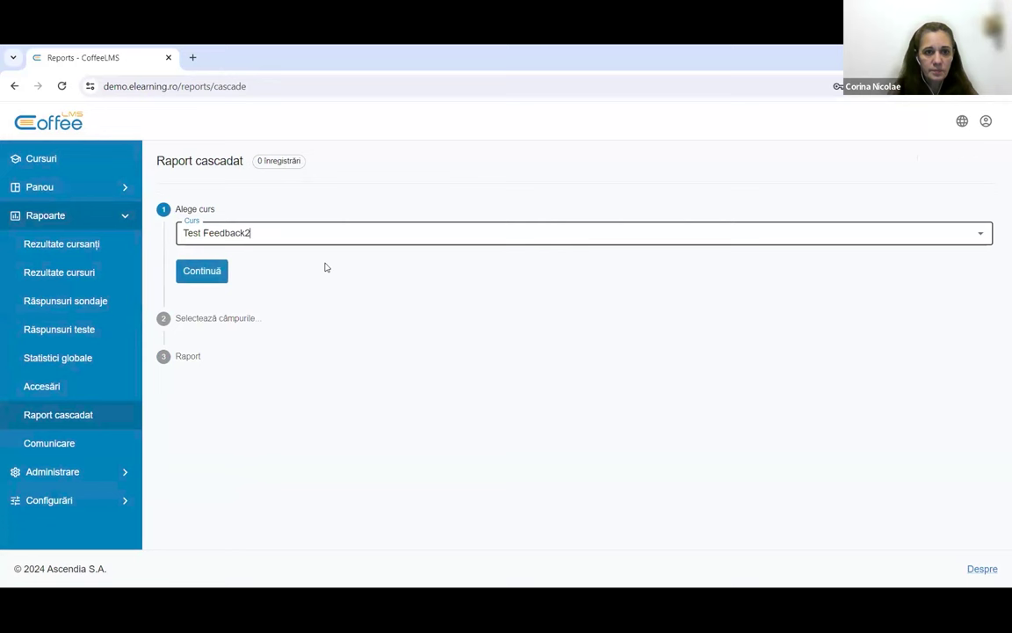
pyautogui.click(210, 274)
# Set the report structure to Oras, Sediu and Functie, in that order, and generate the cascaded report
pyautogui.click(296, 282)
pyautogui.scroll(-2, 255, 339)
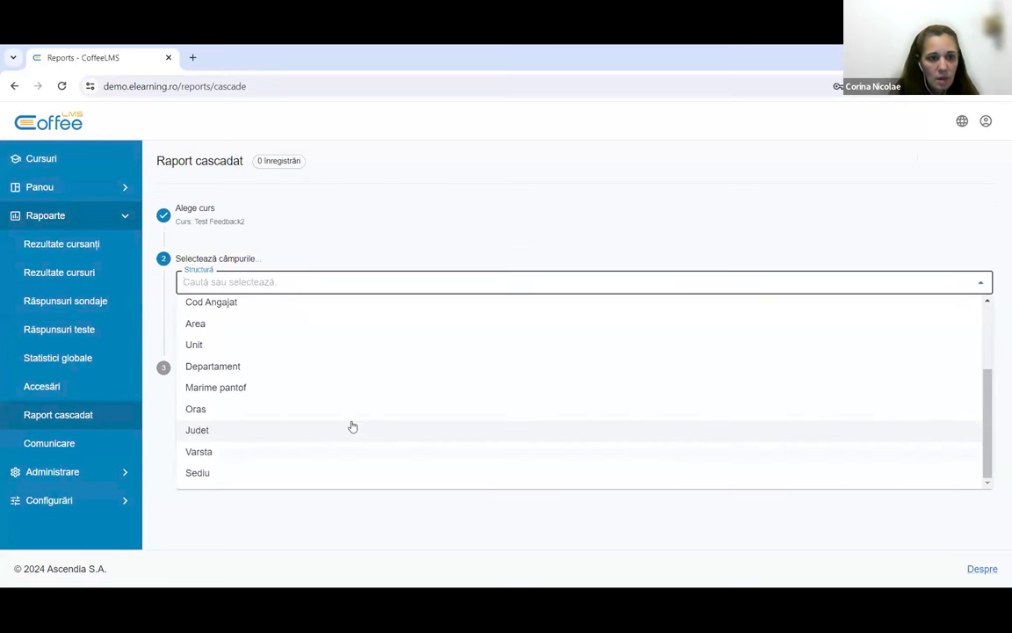
pyautogui.click(266, 412)
pyautogui.click(317, 273)
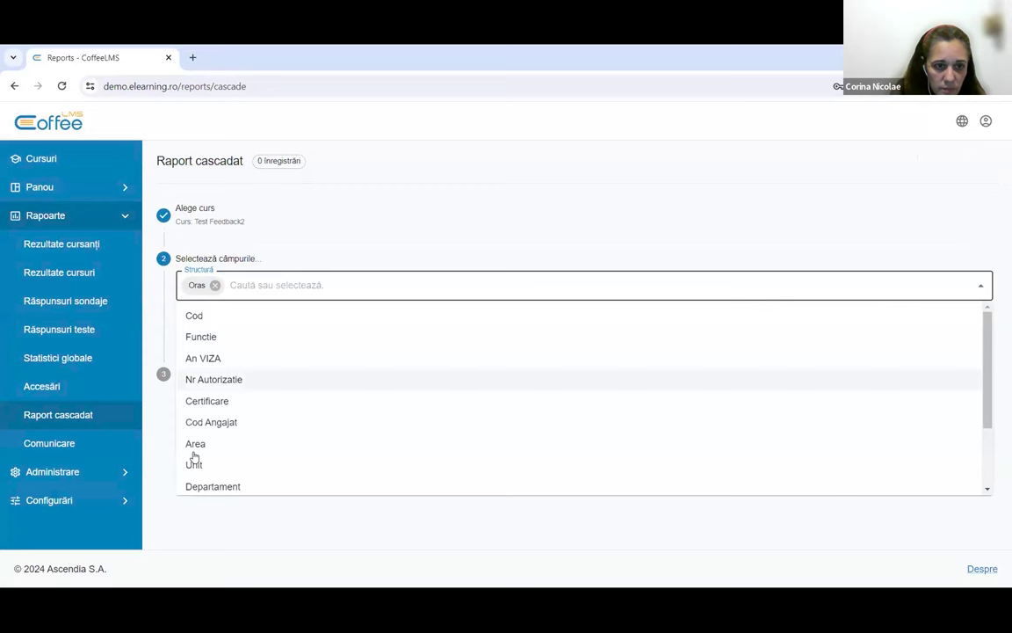
pyautogui.scroll(-3, 239, 467)
pyautogui.click(229, 480)
pyautogui.click(379, 282)
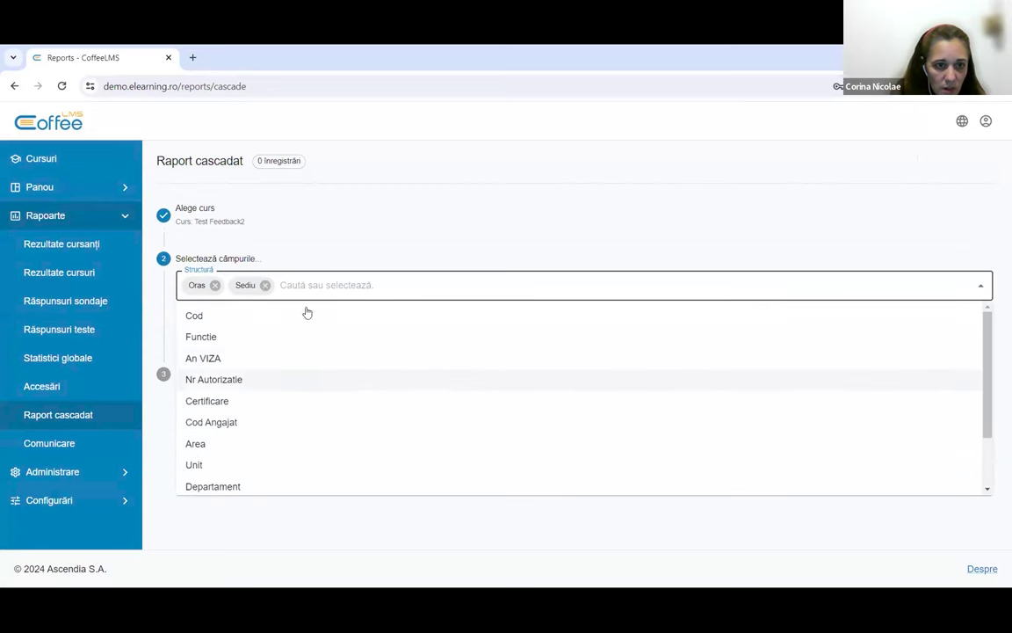
pyautogui.click(274, 344)
pyautogui.click(234, 329)
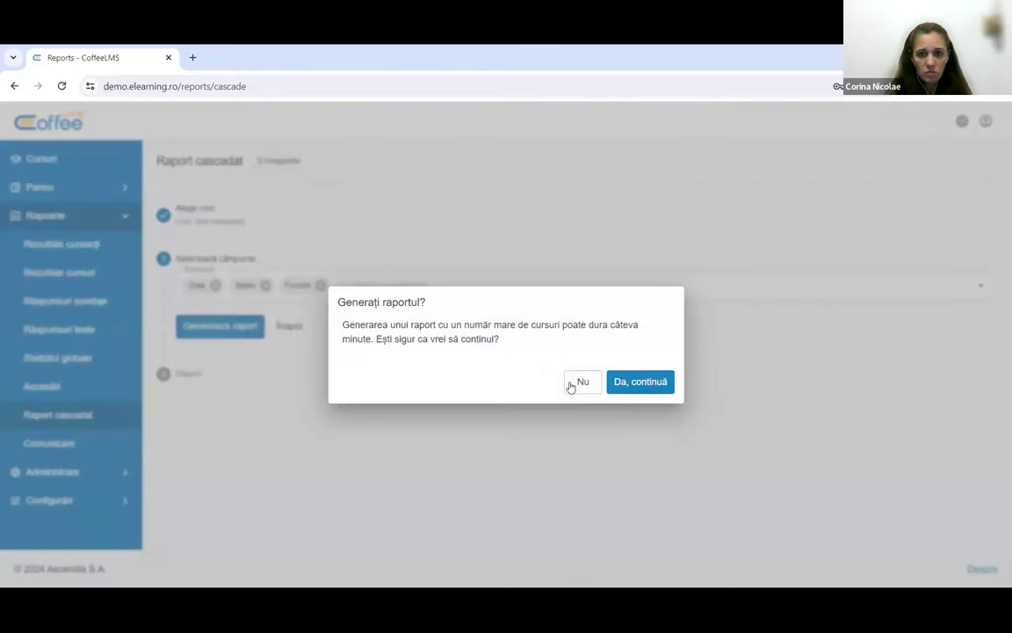
pyautogui.click(647, 384)
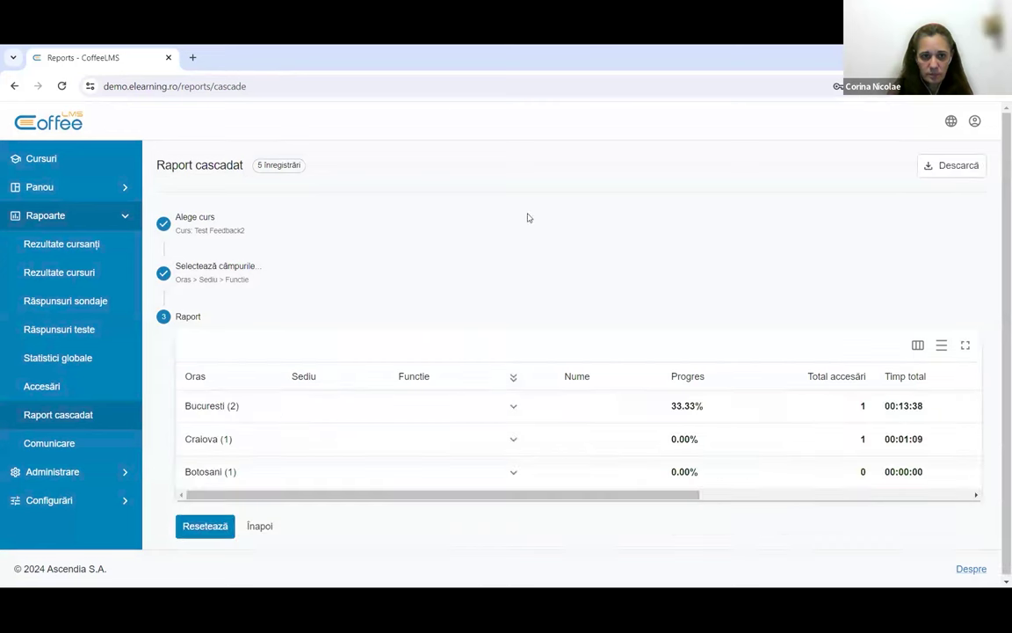
# Examine the progress, total time and score figures of the city rows in the cascaded report, especially Bucuresti
pyautogui.moveTo(391, 496)
pyautogui.mouseDown()
pyautogui.moveTo(423, 504)
pyautogui.moveTo(380, 501)
pyautogui.mouseUp()
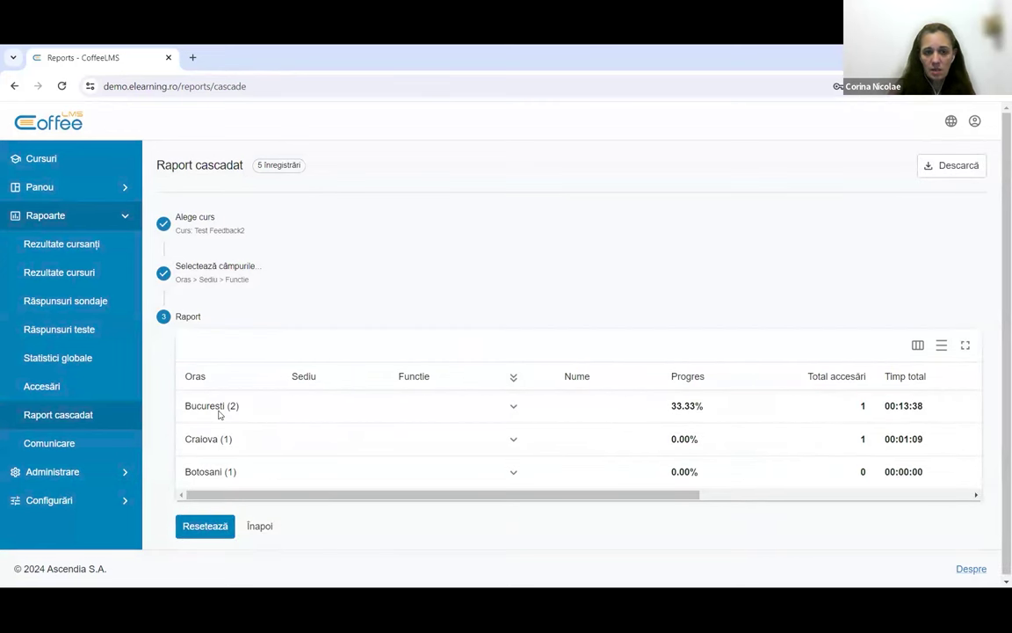
pyautogui.moveTo(190, 404); pyautogui.dragTo(384, 253)
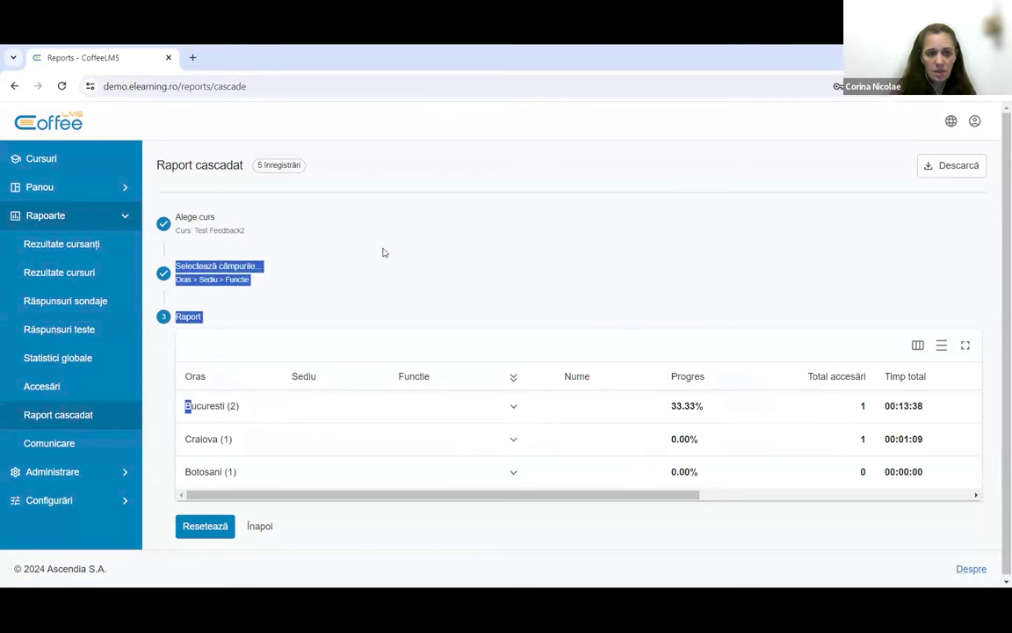
pyautogui.moveTo(463, 281); pyautogui.dragTo(188, 409)
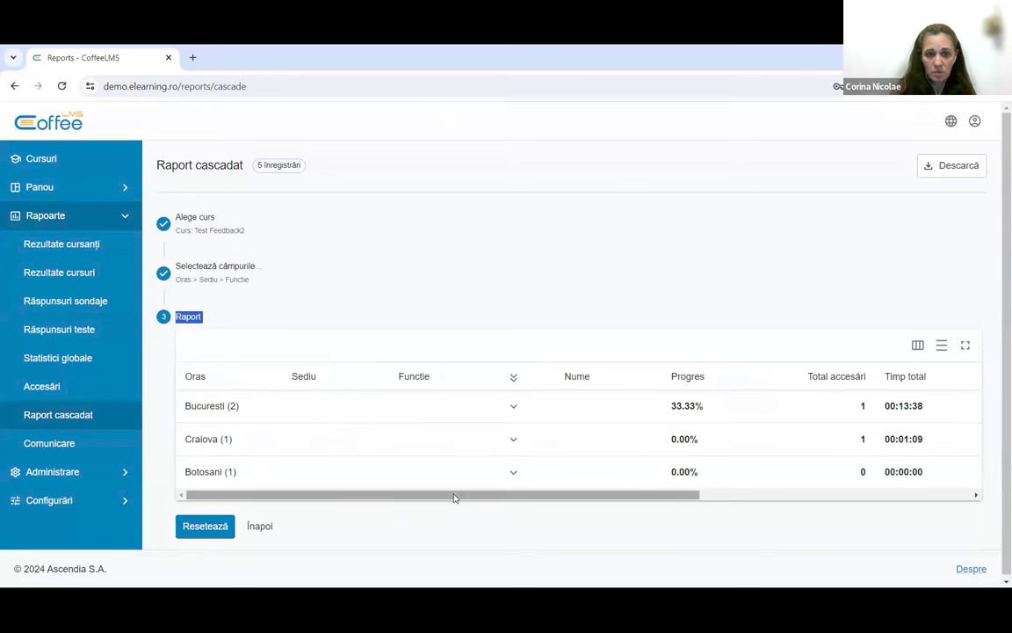
pyautogui.moveTo(458, 495); pyautogui.dragTo(661, 497)
pyautogui.moveTo(329, 412); pyautogui.dragTo(397, 408)
pyautogui.click(481, 334)
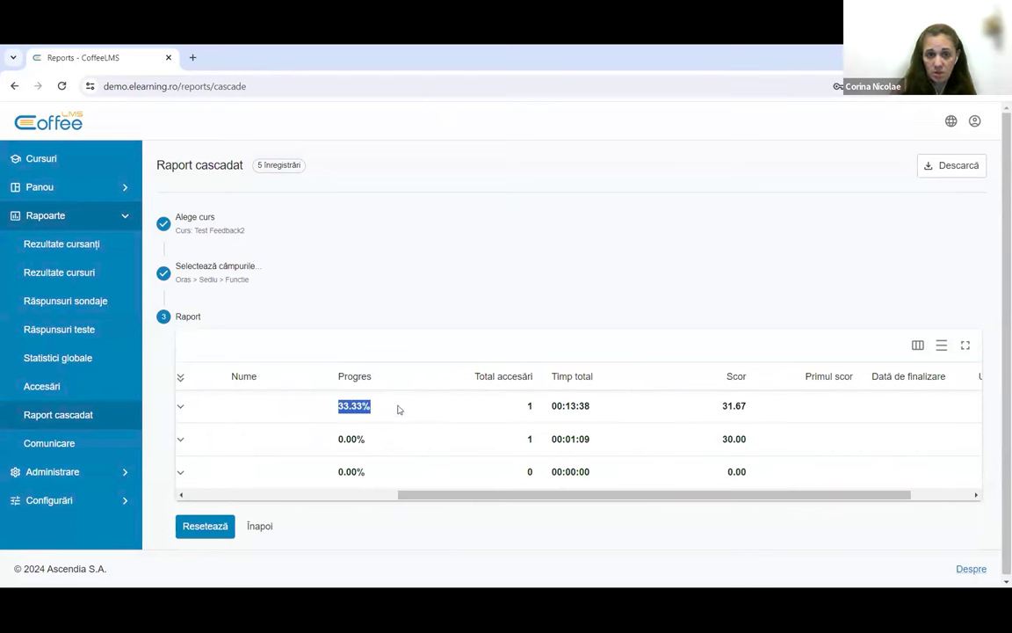
pyautogui.doubleClick(583, 314)
pyautogui.moveTo(518, 407); pyautogui.dragTo(646, 230)
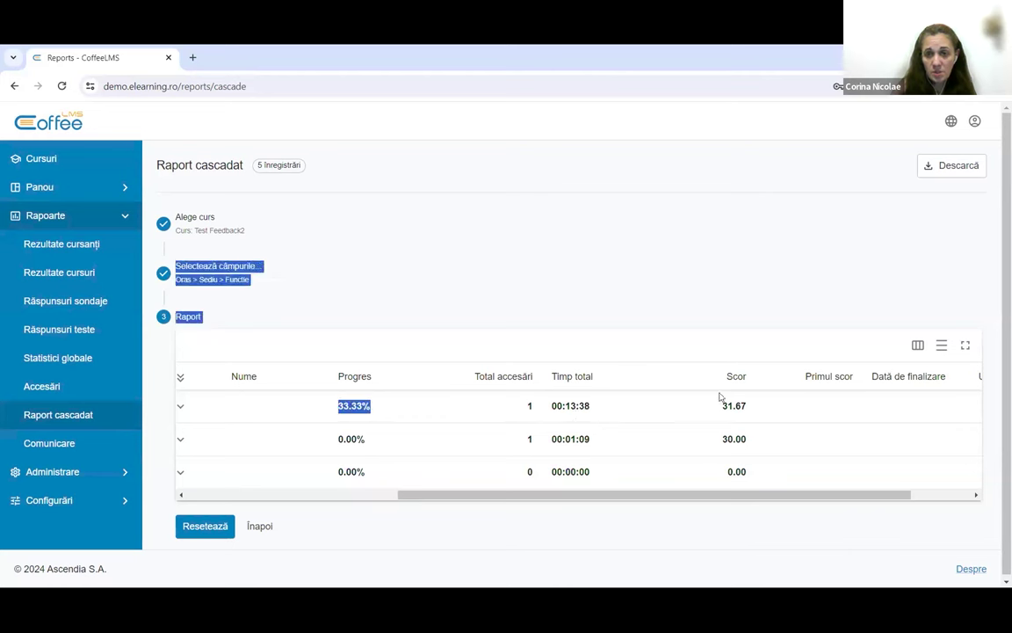
pyautogui.moveTo(713, 408); pyautogui.dragTo(782, 413)
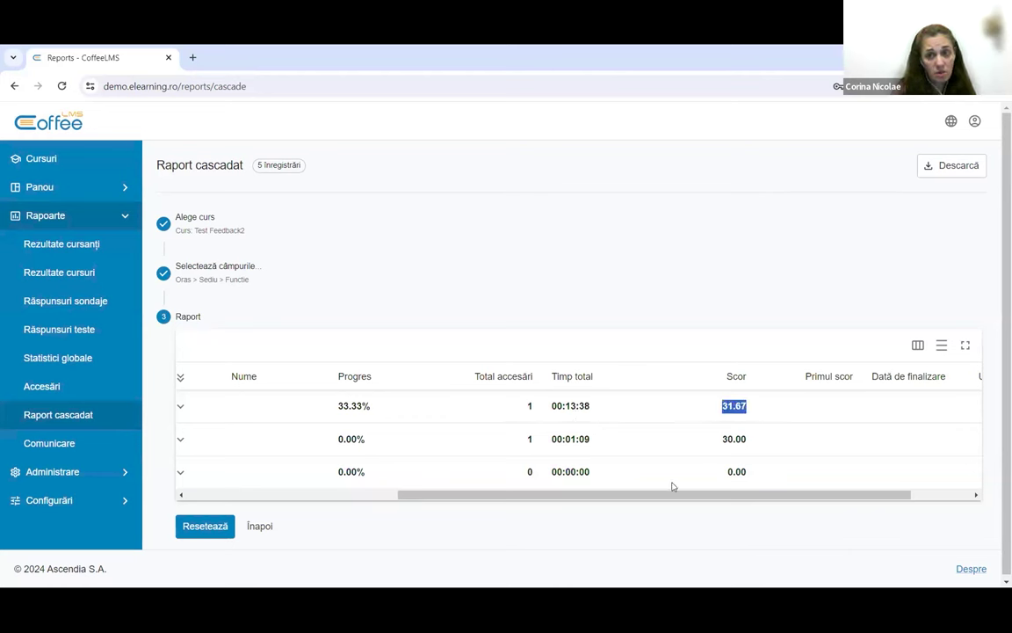
pyautogui.moveTo(732, 492); pyautogui.dragTo(449, 489)
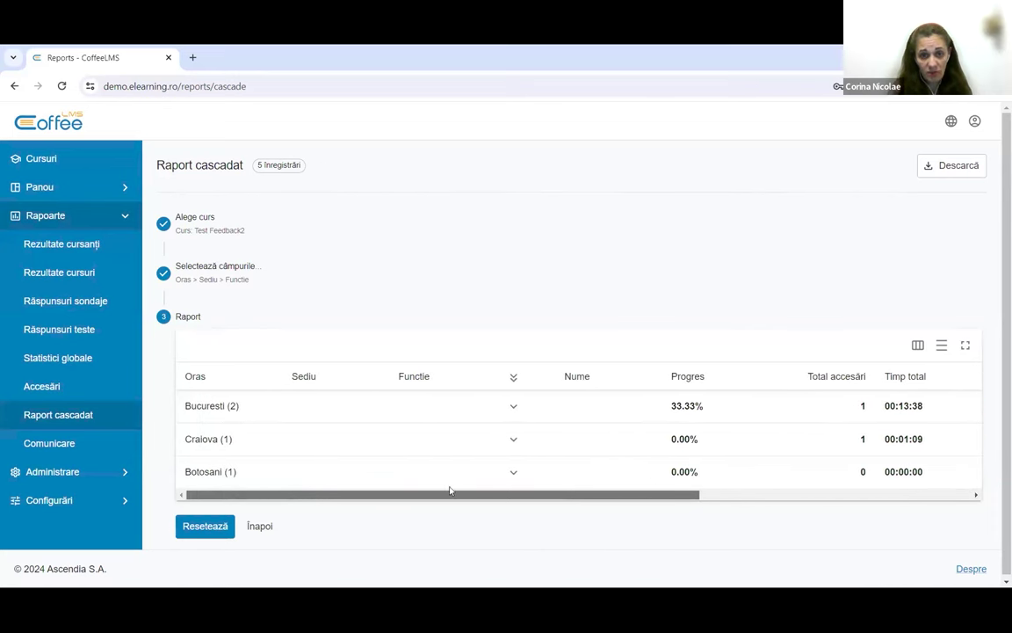
# Expand Bucuresti and compare the progress of its Militari and Central offices
pyautogui.click(514, 409)
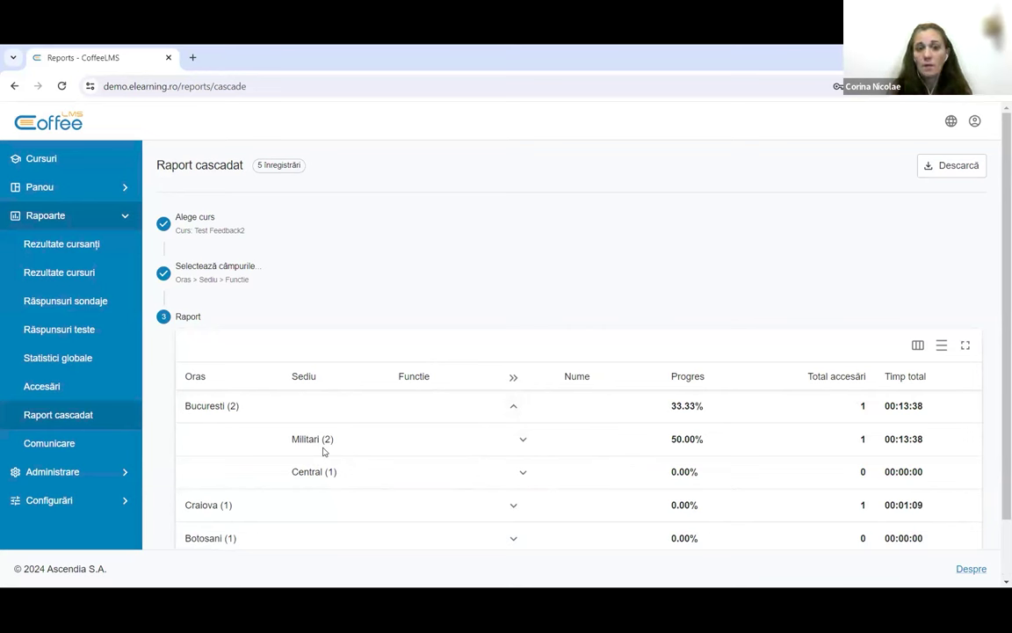
pyautogui.moveTo(293, 439); pyautogui.dragTo(345, 445)
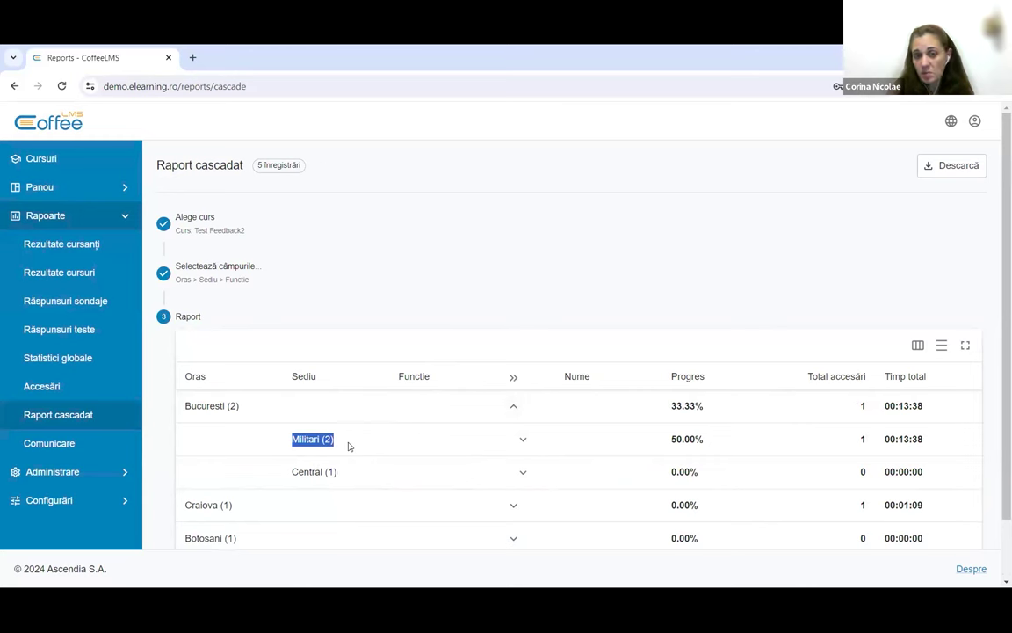
pyautogui.click(676, 448)
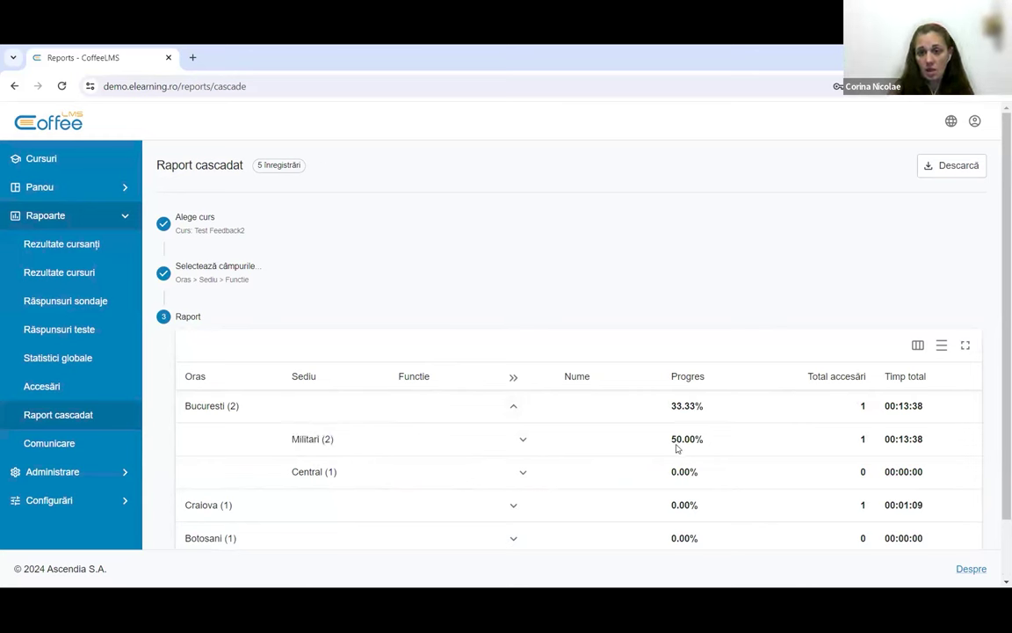
pyautogui.tripleClick(677, 448)
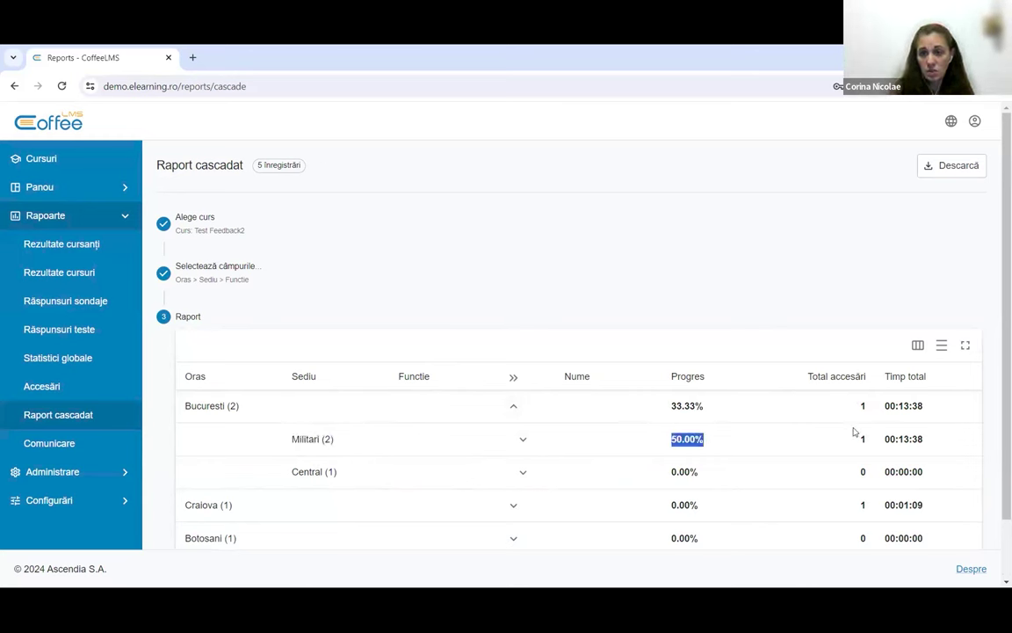
pyautogui.click(706, 479)
pyautogui.tripleClick(707, 479)
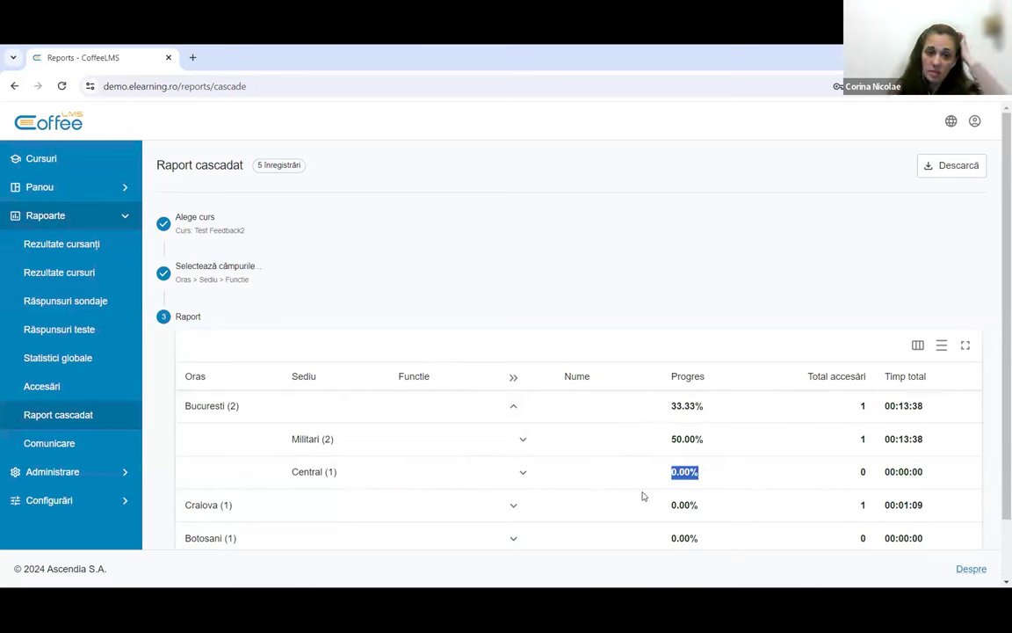
pyautogui.moveTo(289, 474); pyautogui.dragTo(346, 480)
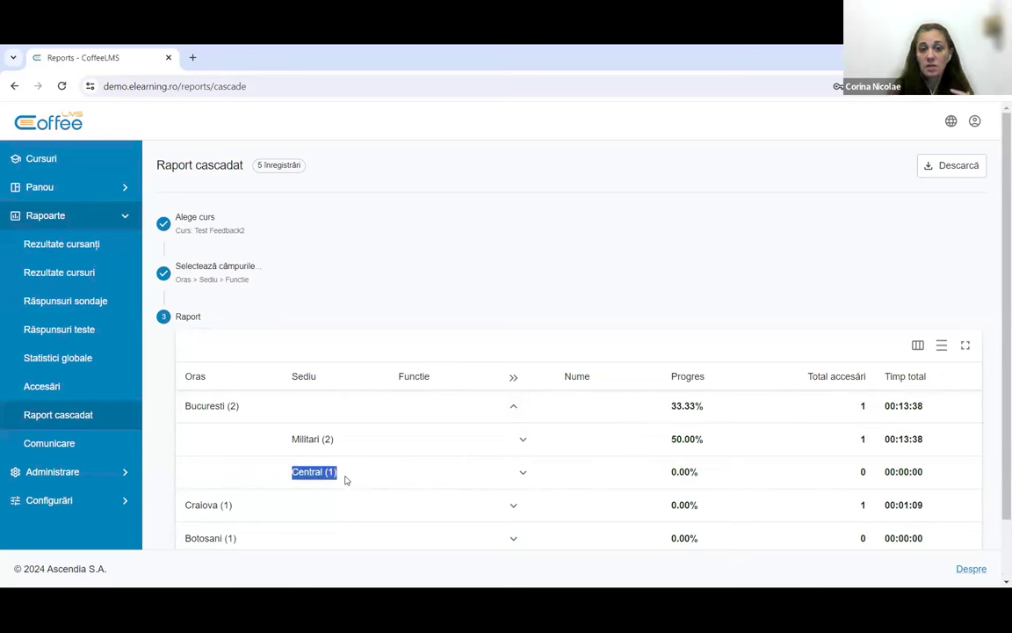
# Expand the Central and Militari offices and compare the progress of the Customer Support and Business Development Manager functions
pyautogui.click(522, 475)
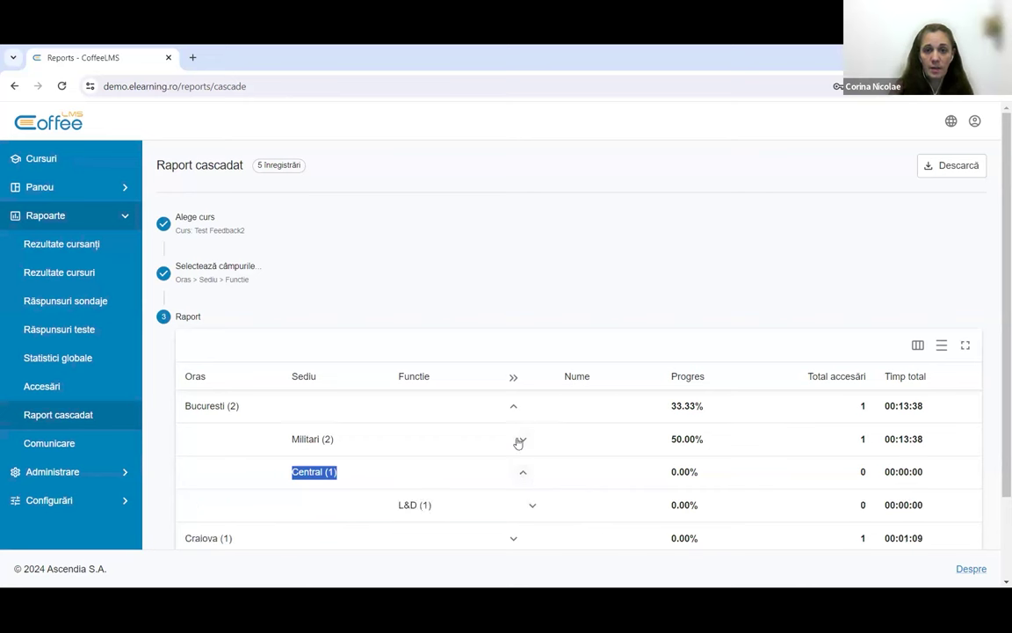
pyautogui.click(520, 441)
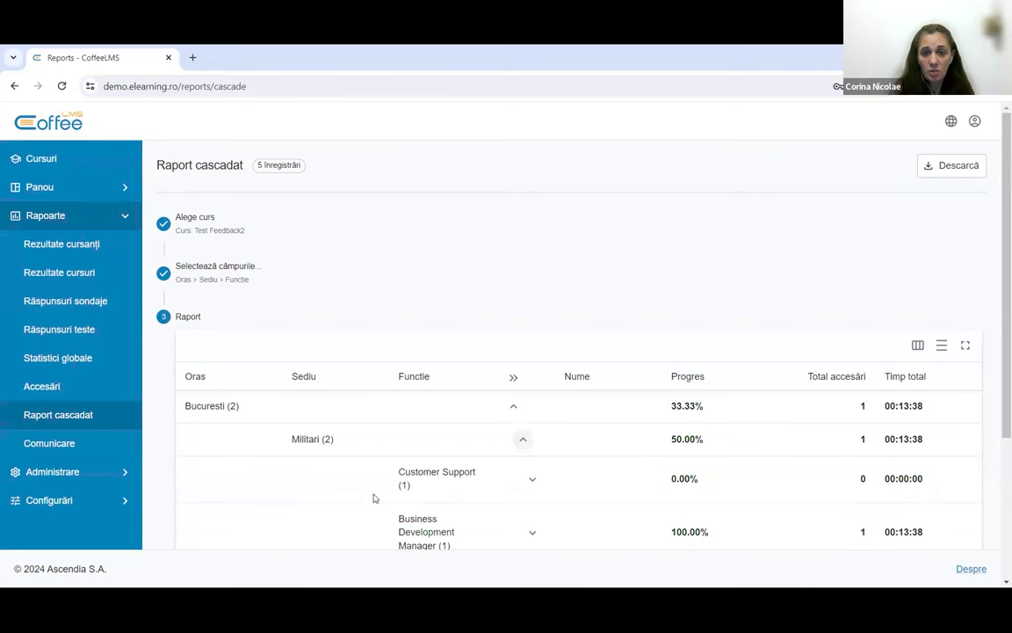
pyautogui.doubleClick(670, 442)
pyautogui.scroll(-2, 620, 447)
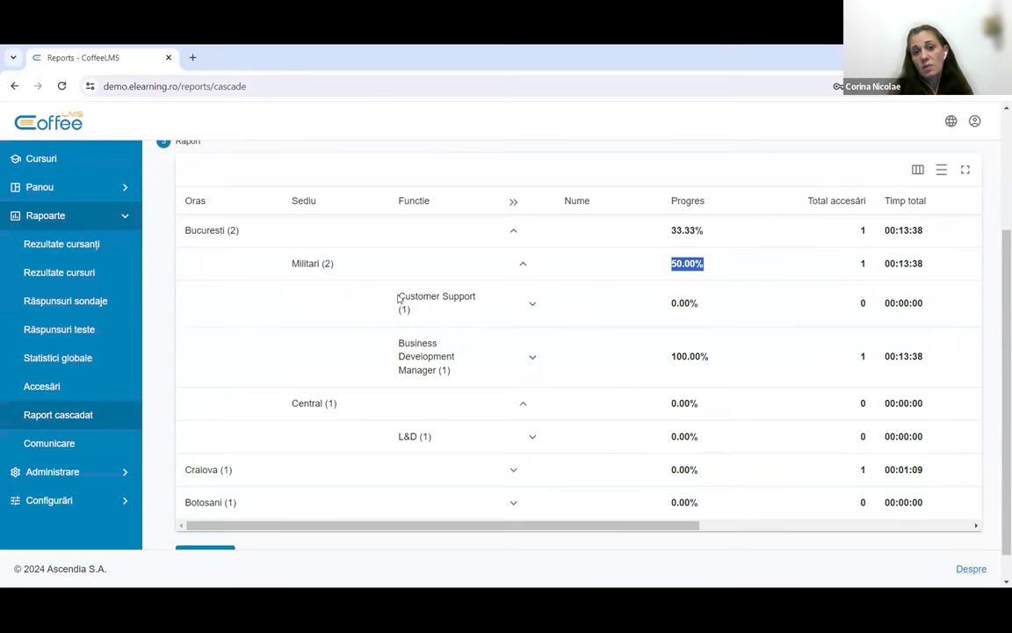
pyautogui.moveTo(400, 296); pyautogui.dragTo(496, 293)
pyautogui.moveTo(669, 303); pyautogui.dragTo(768, 307)
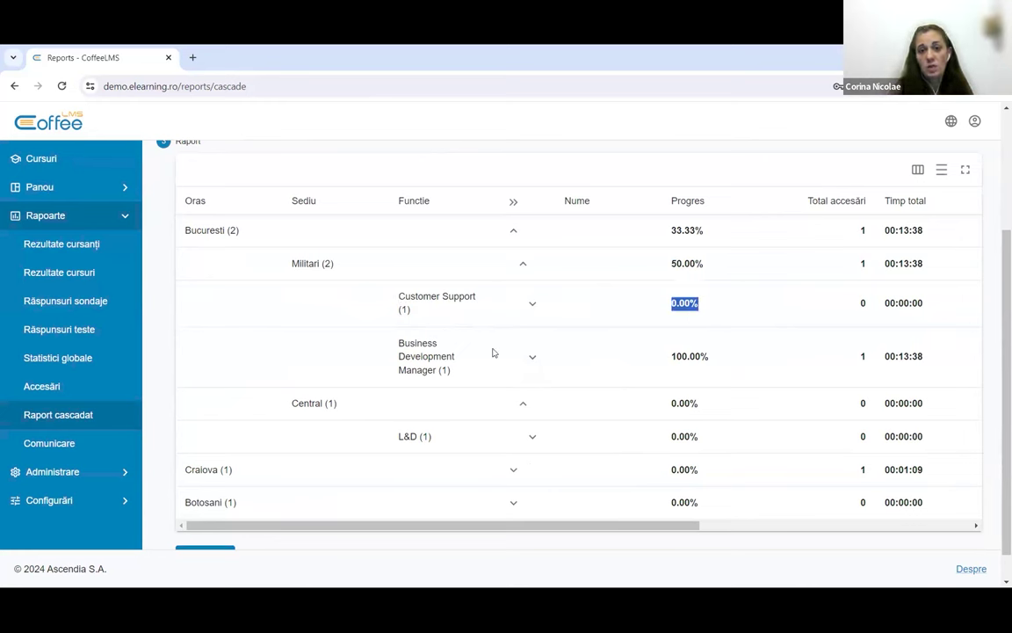
pyautogui.moveTo(669, 356); pyautogui.dragTo(728, 359)
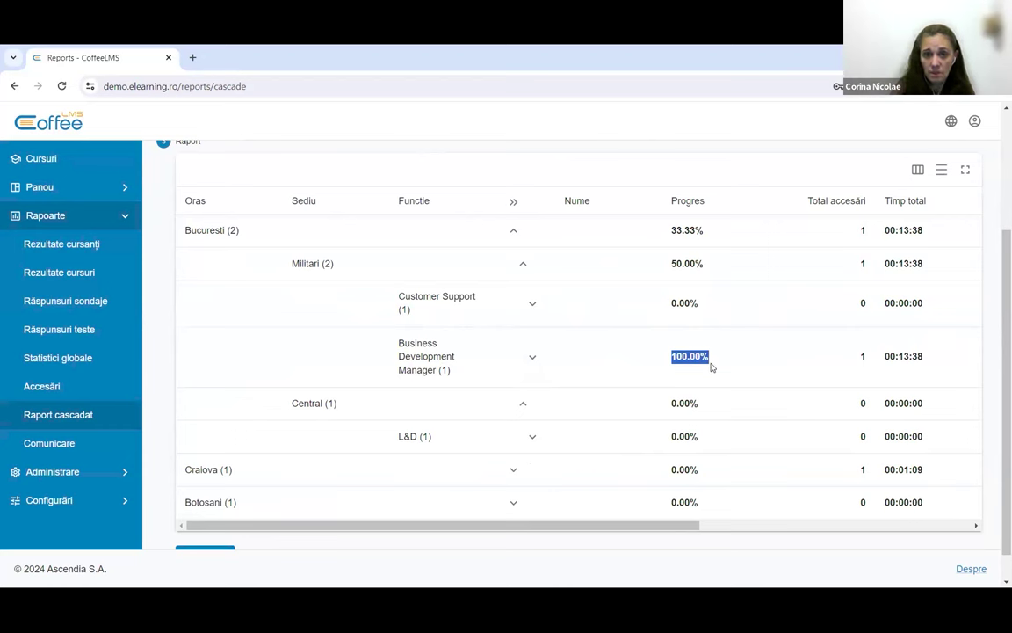
# Expand Business Development Manager and Customer Support to check each learner's progress status, and collapse both functions again
pyautogui.click(533, 357)
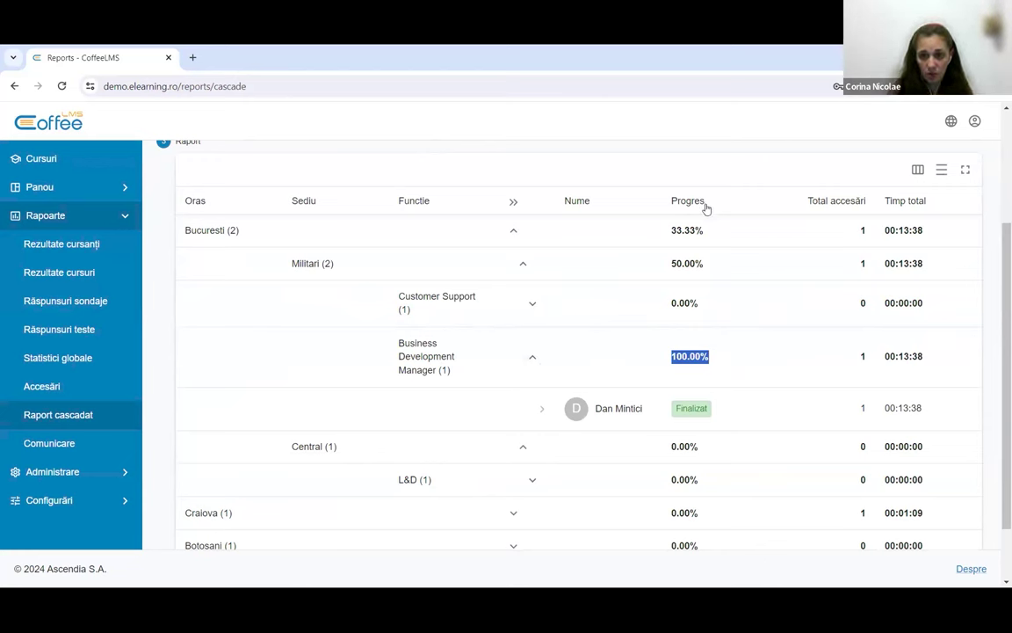
pyautogui.moveTo(602, 409); pyautogui.dragTo(707, 416)
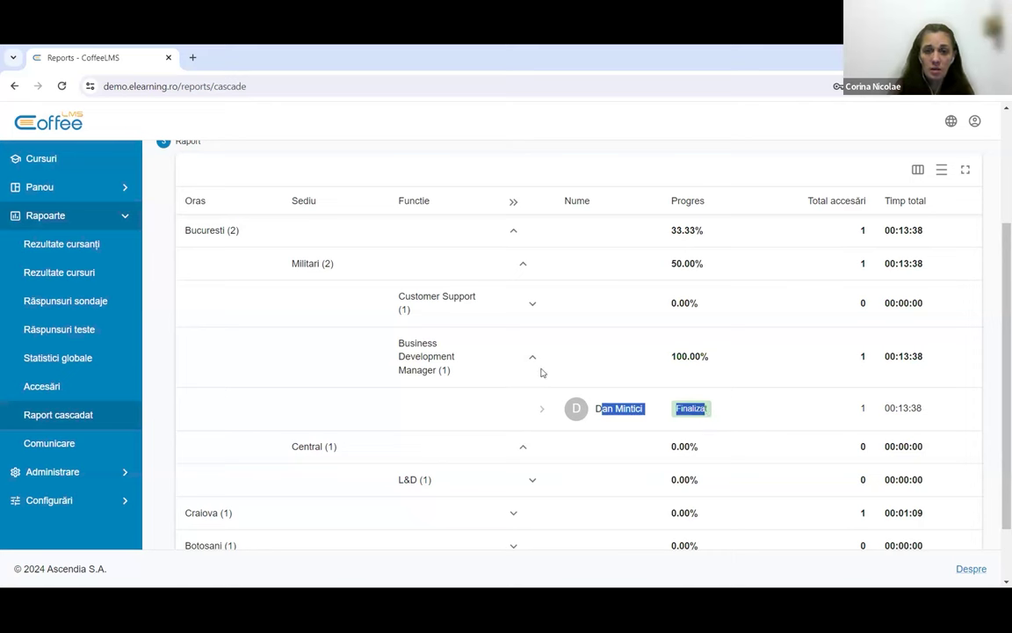
pyautogui.click(526, 300)
pyautogui.click(533, 304)
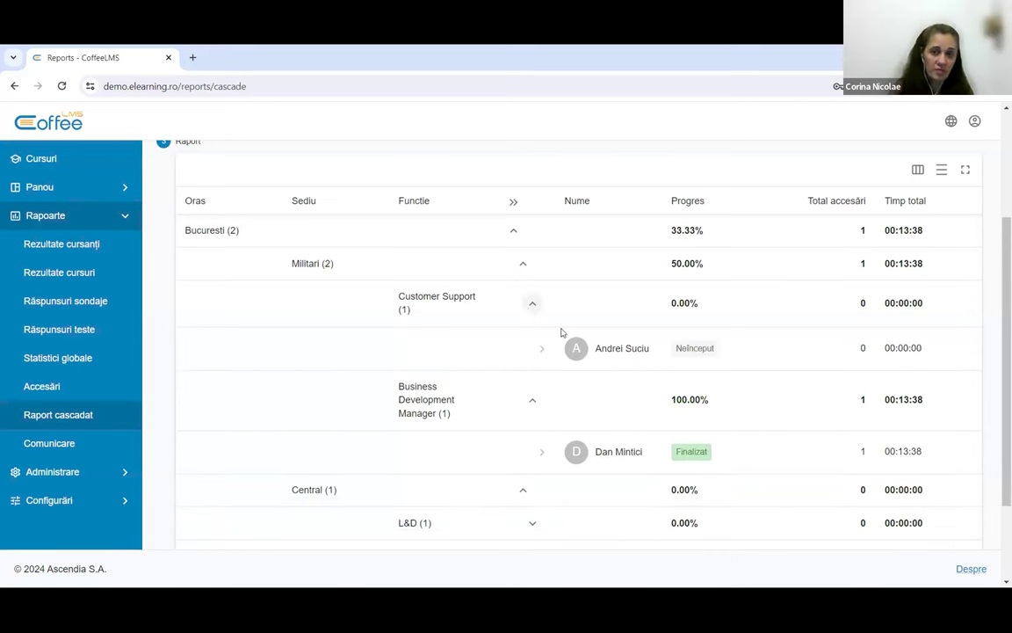
pyautogui.moveTo(600, 352); pyautogui.dragTo(741, 354)
pyautogui.click(753, 355)
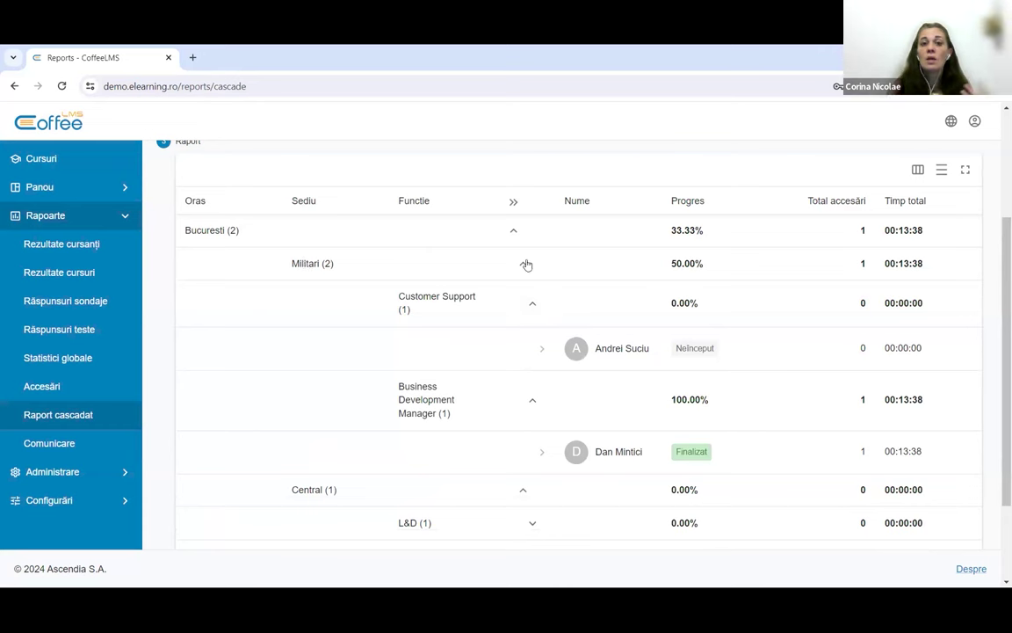
pyautogui.click(534, 306)
pyautogui.click(533, 357)
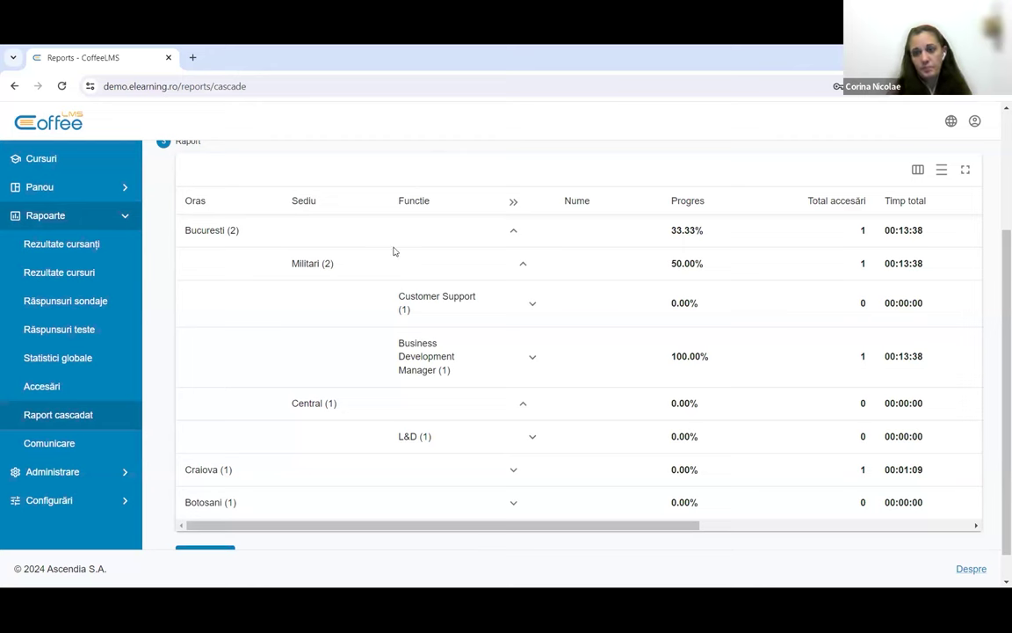
# Open the Rezultate cursuri report, view the download options of Raport pe categorii and close them without downloading
pyautogui.click(69, 275)
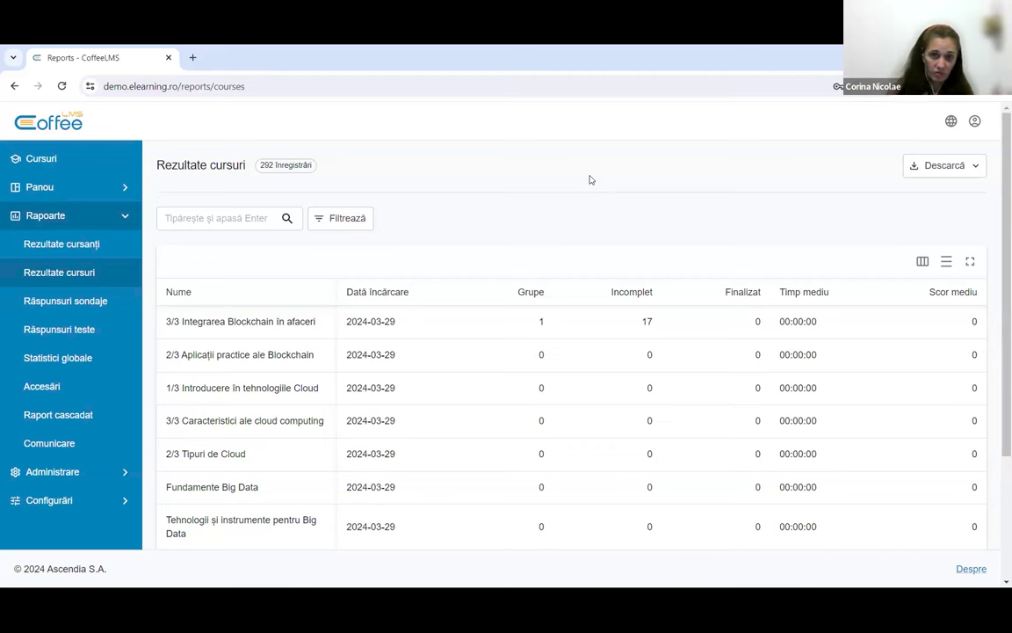
pyautogui.click(949, 166)
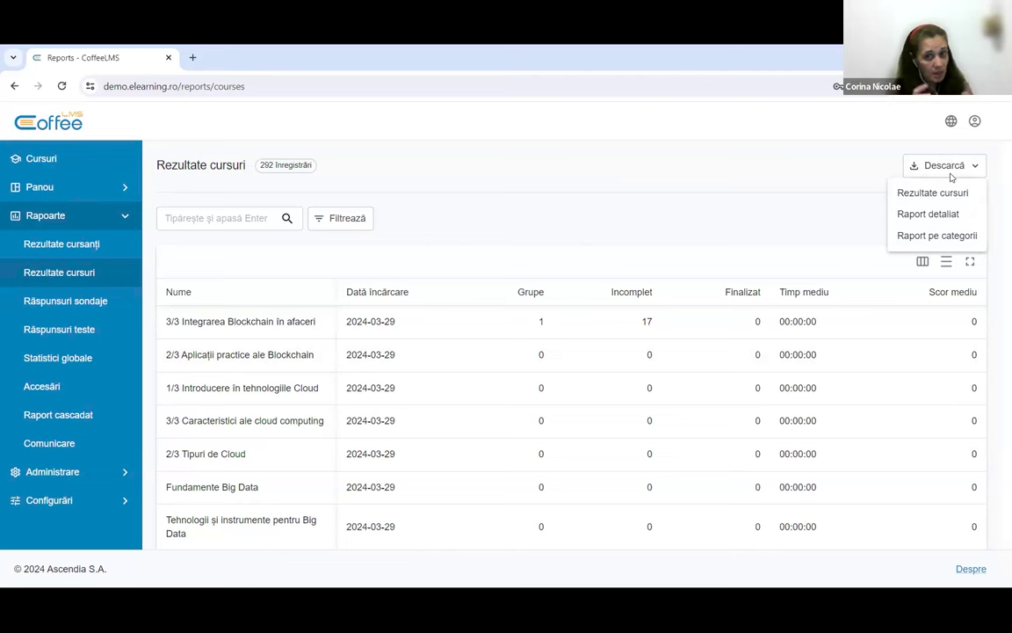
pyautogui.click(917, 235)
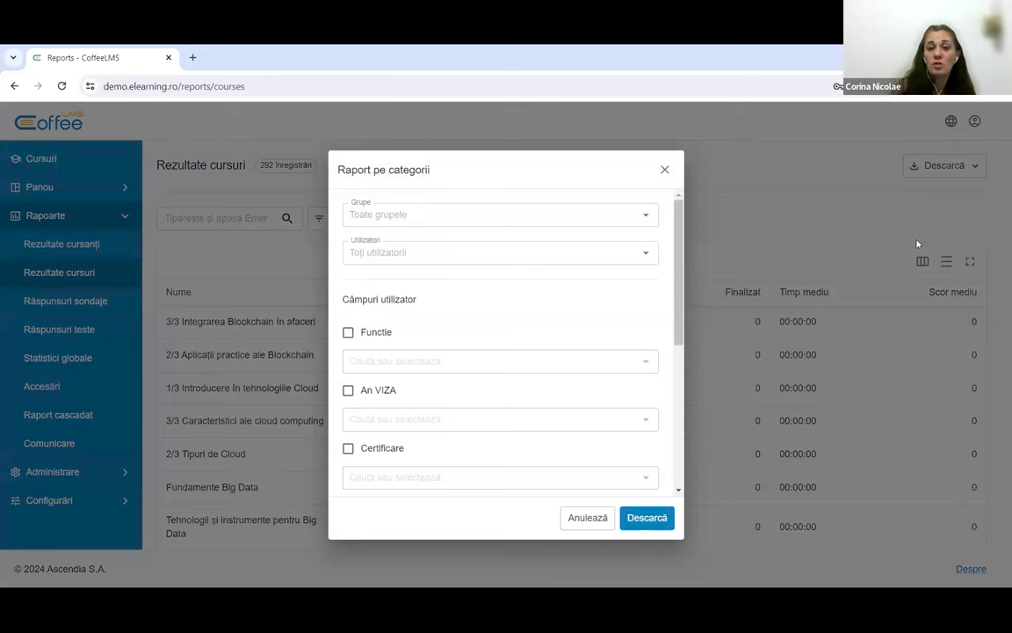
pyautogui.click(750, 242)
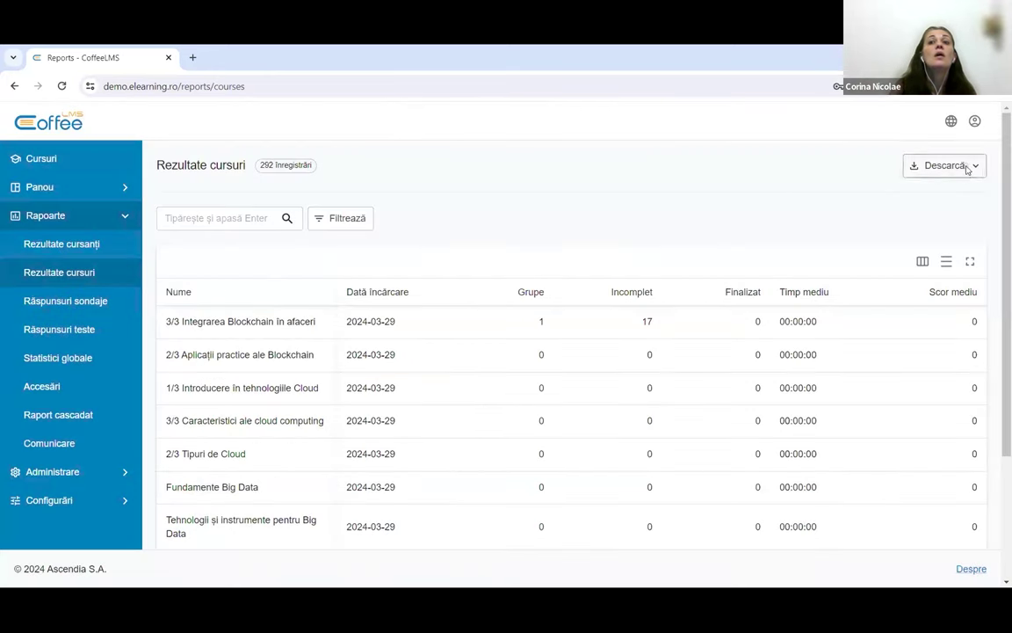
# Open the download options of Raport detaliat for course results and set the Scor range to 27–66
pyautogui.click(968, 169)
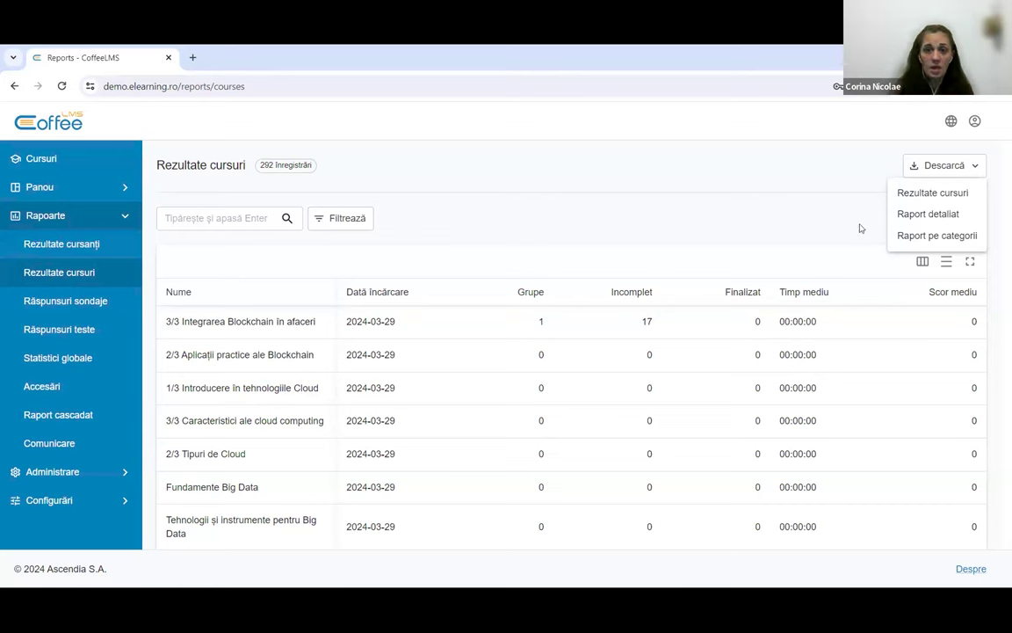
pyautogui.click(928, 214)
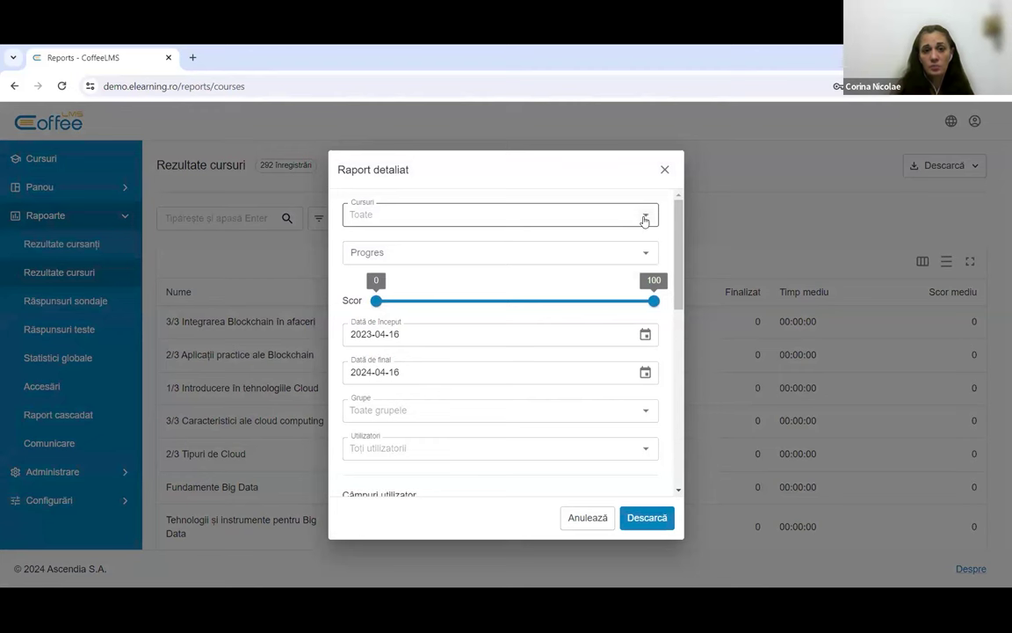
pyautogui.scroll(-1, 611, 255)
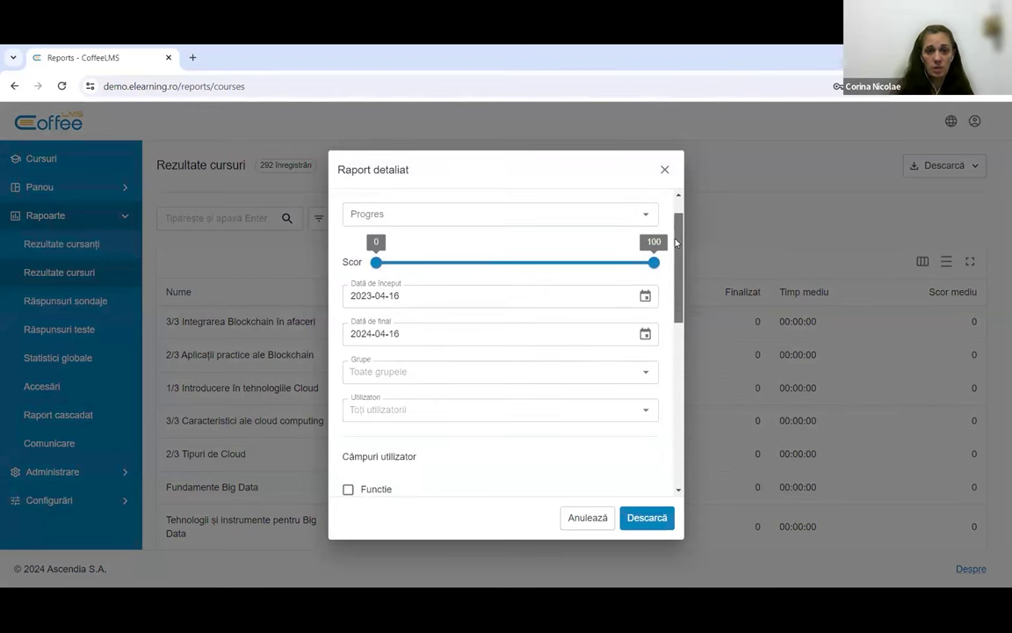
pyautogui.moveTo(653, 262); pyautogui.dragTo(558, 263)
pyautogui.moveTo(384, 259); pyautogui.dragTo(451, 266)
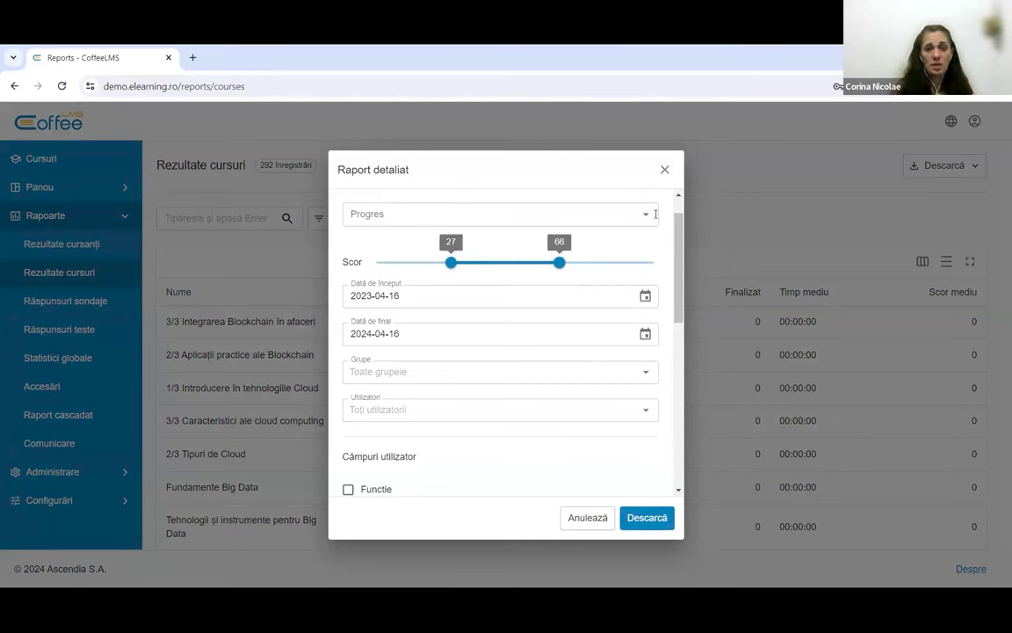
# Examine the Progres options and user fields available for Raport detaliat, and close its settings without downloading
pyautogui.click(582, 214)
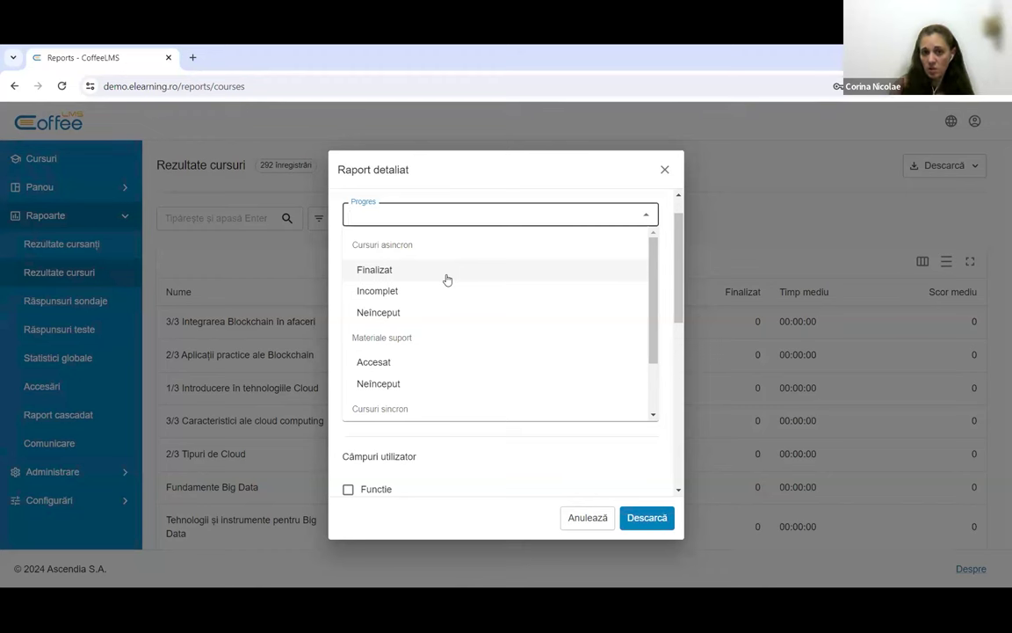
pyautogui.scroll(-1, 538, 305)
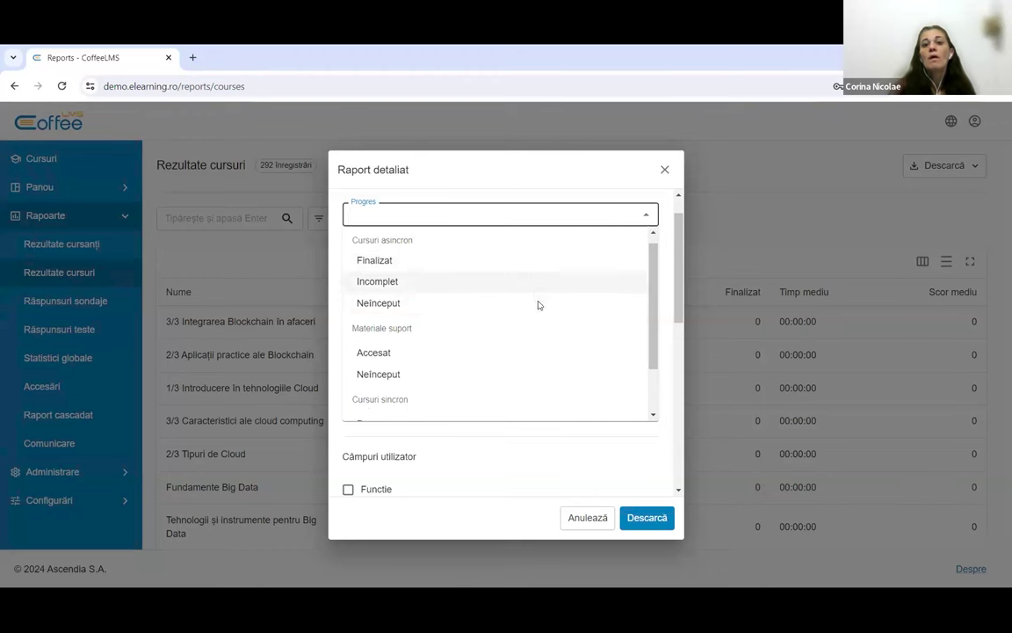
pyautogui.scroll(-3, 539, 305)
pyautogui.click(561, 167)
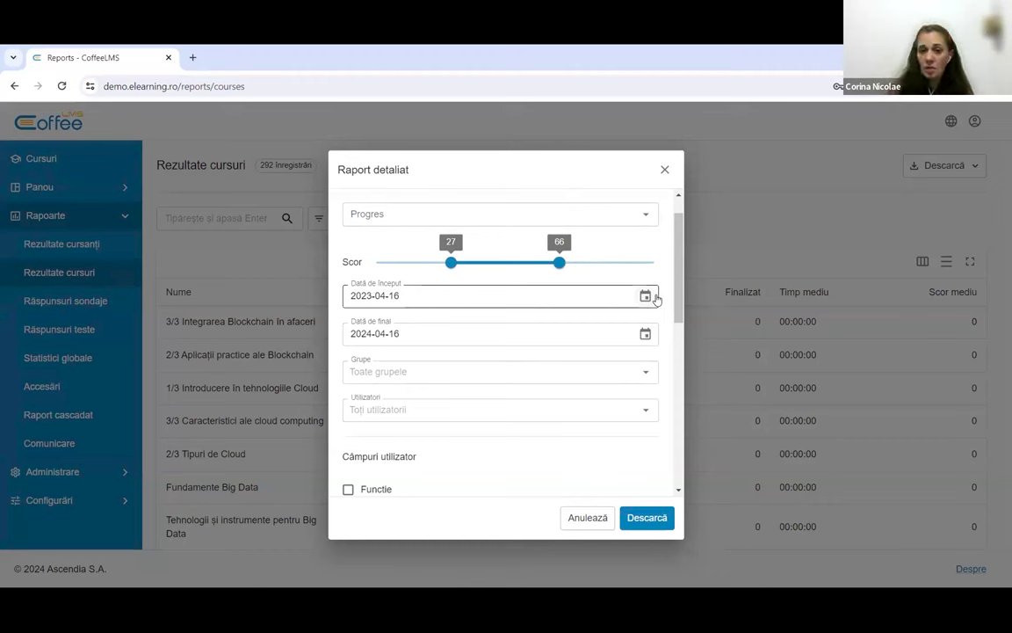
pyautogui.moveTo(677, 297); pyautogui.dragTo(670, 456)
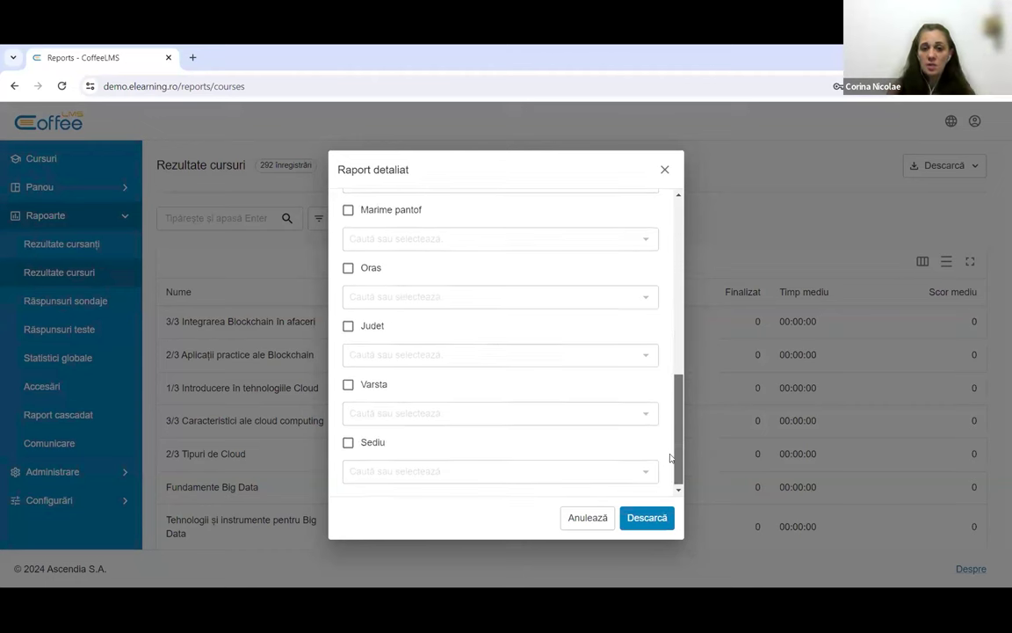
pyautogui.scroll(5, 503, 355)
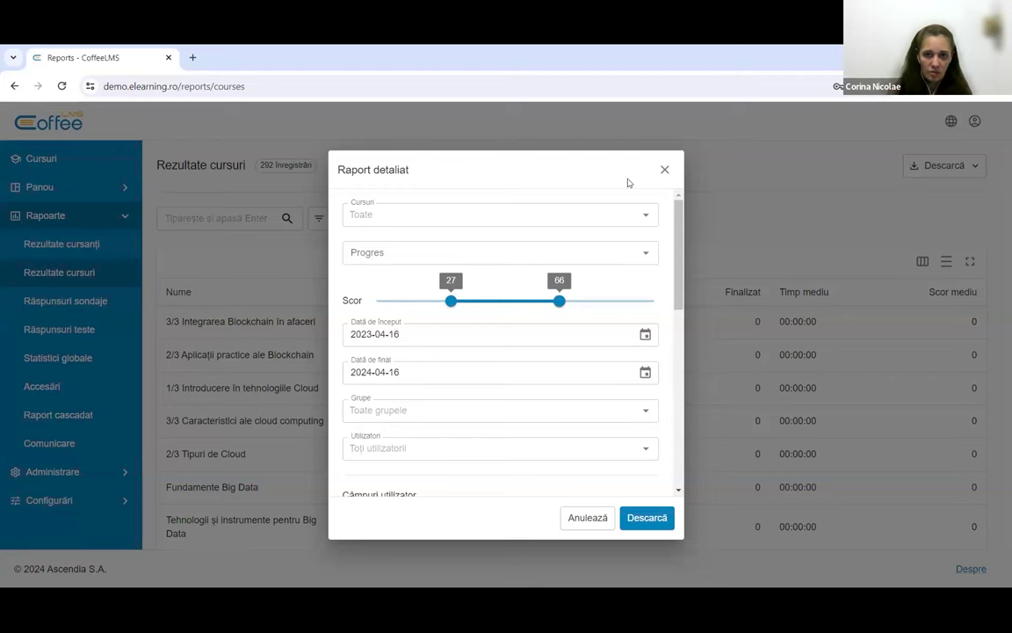
pyautogui.click(664, 170)
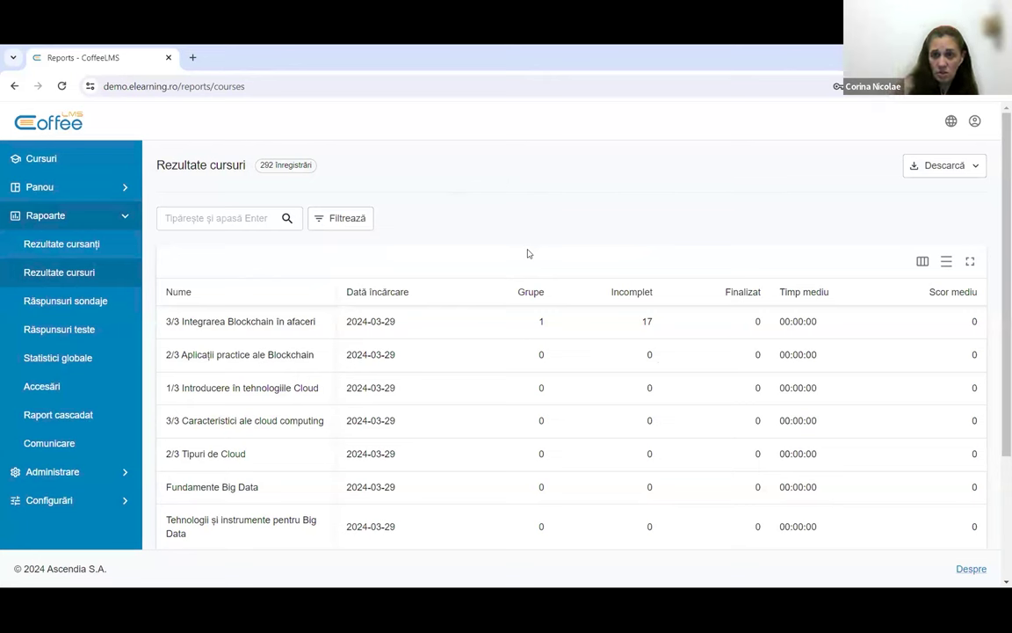
# Open the Rezultate cursanți report and examine the course statuses, scores and times of the fourth listed learner
pyautogui.click(55, 241)
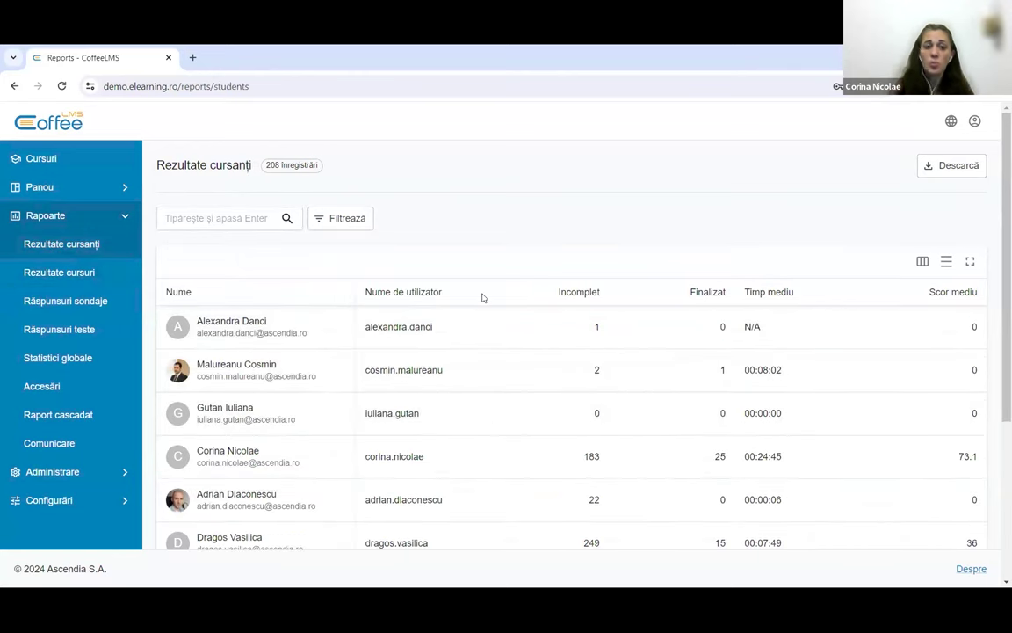
pyautogui.click(508, 475)
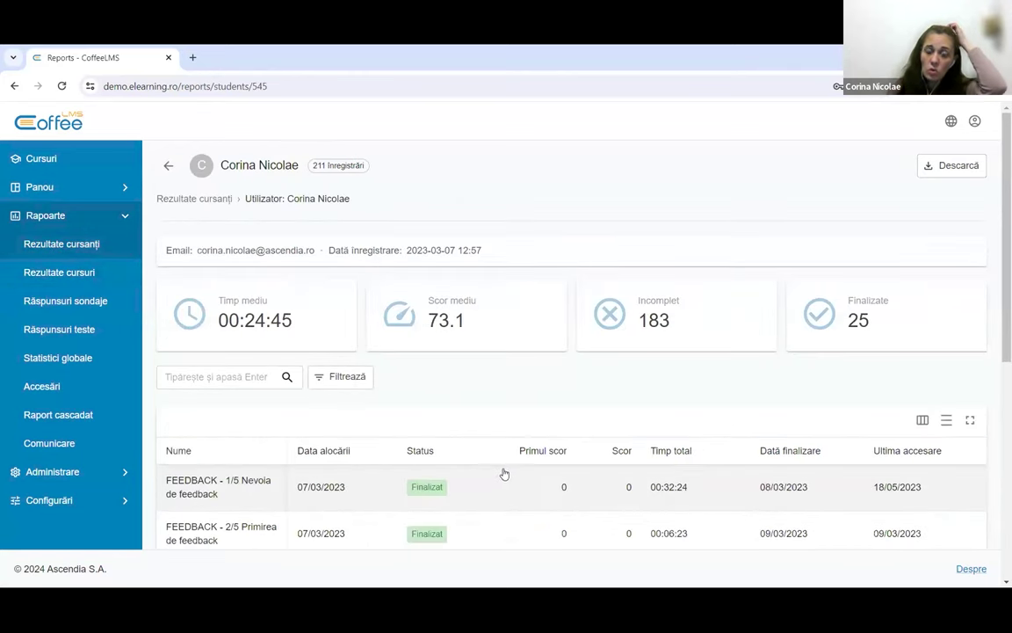
pyautogui.scroll(-3, 498, 323)
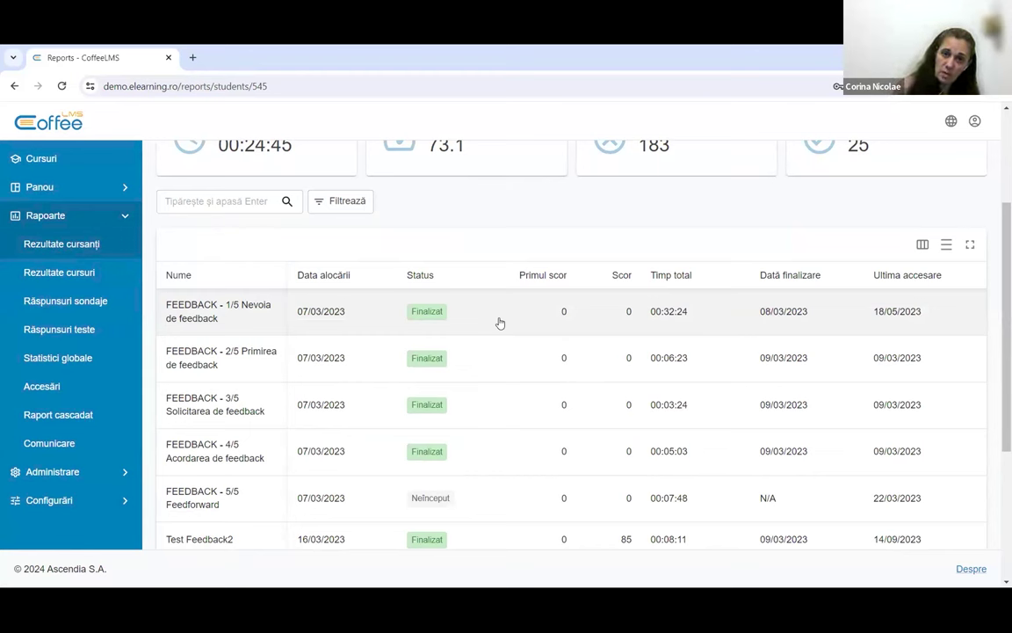
pyautogui.scroll(2, 434, 312)
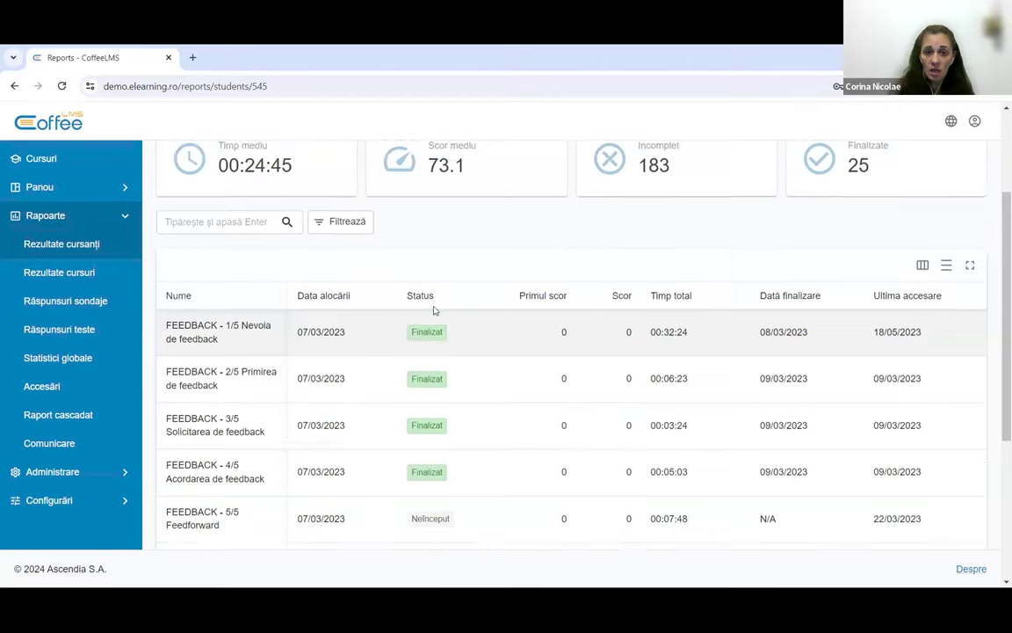